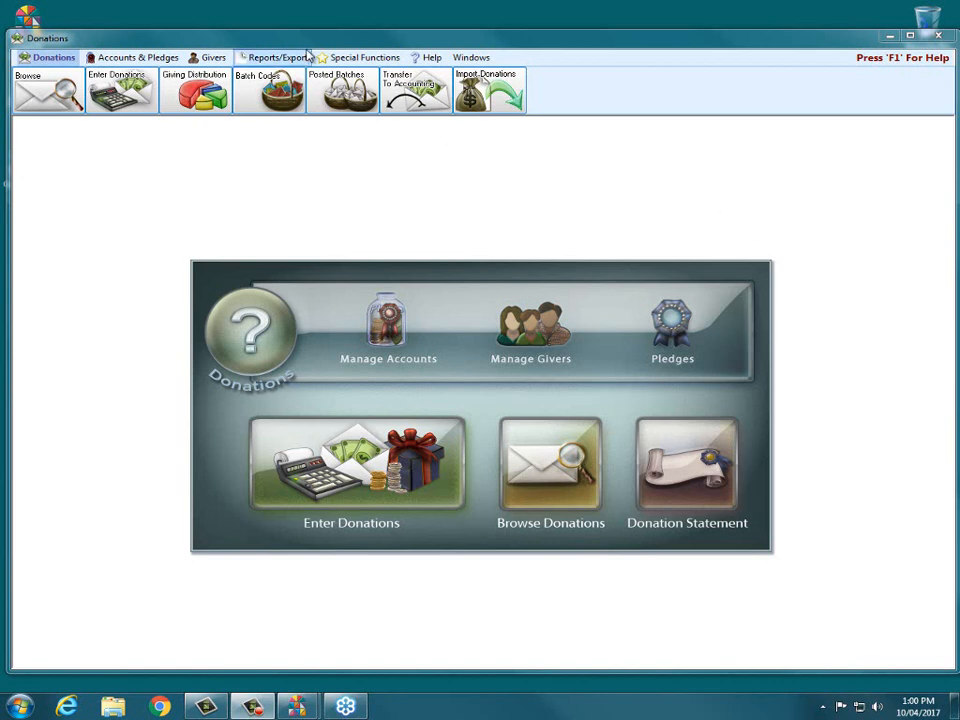
Review the default payment method choices, standard posting day and weekly pledge day in the donation settings, check the calendar, and close the settings.
click(362, 58)
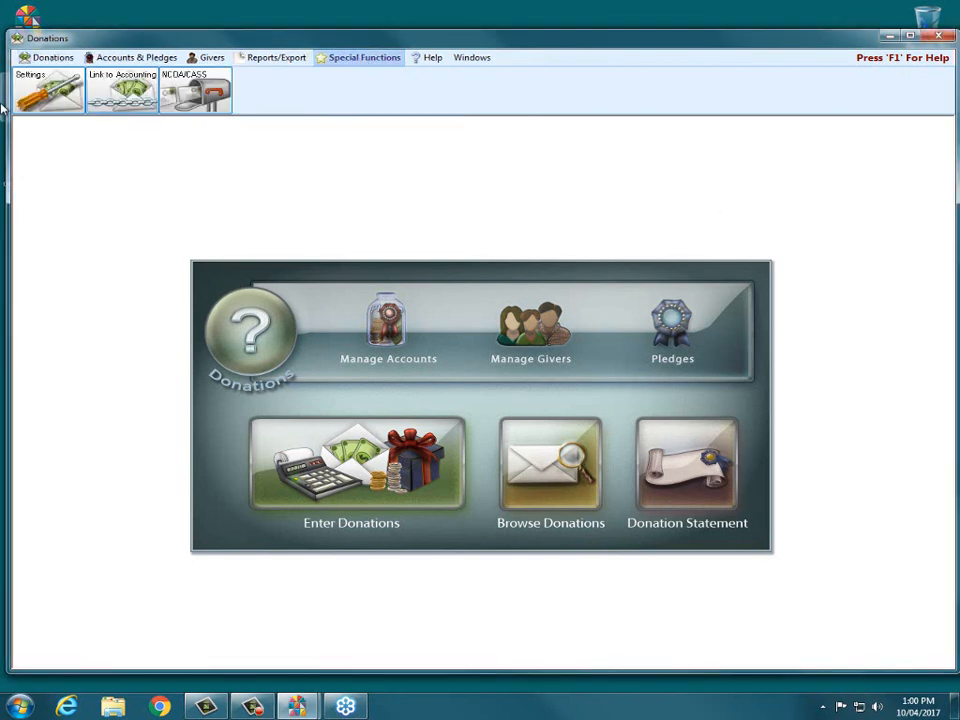
click(52, 97)
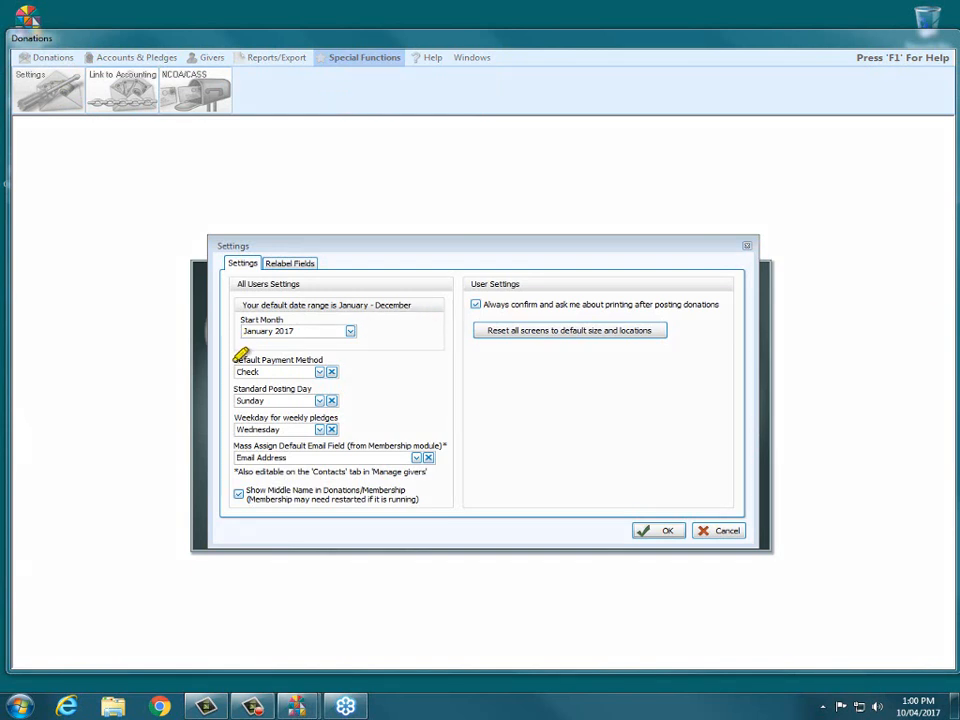
drag(236, 365, 343, 360)
drag(232, 389, 333, 386)
drag(234, 415, 347, 410)
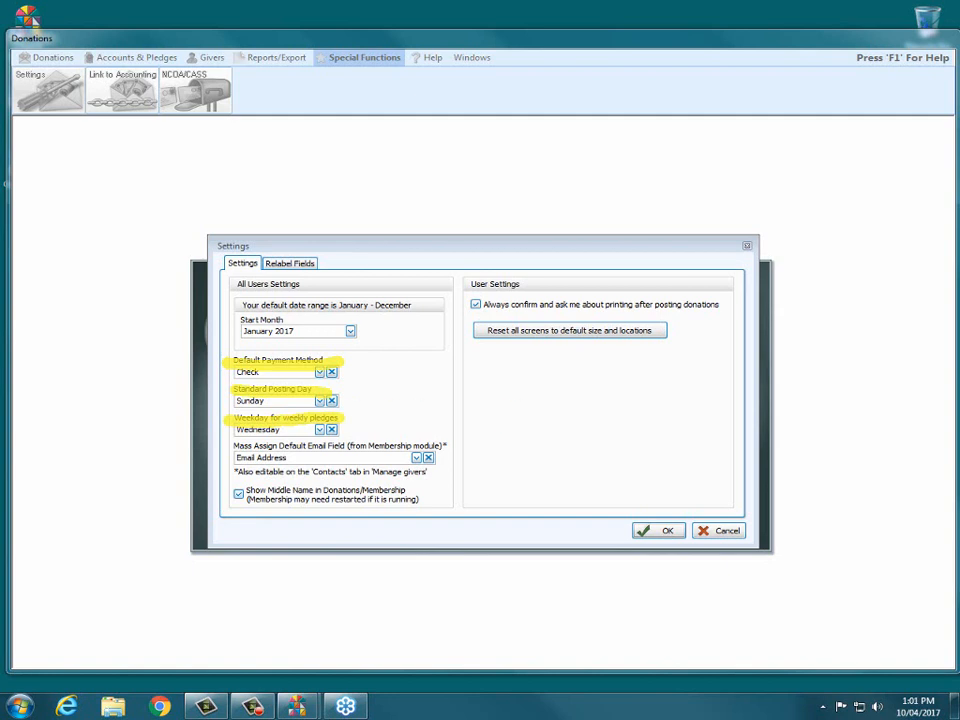
click(319, 373)
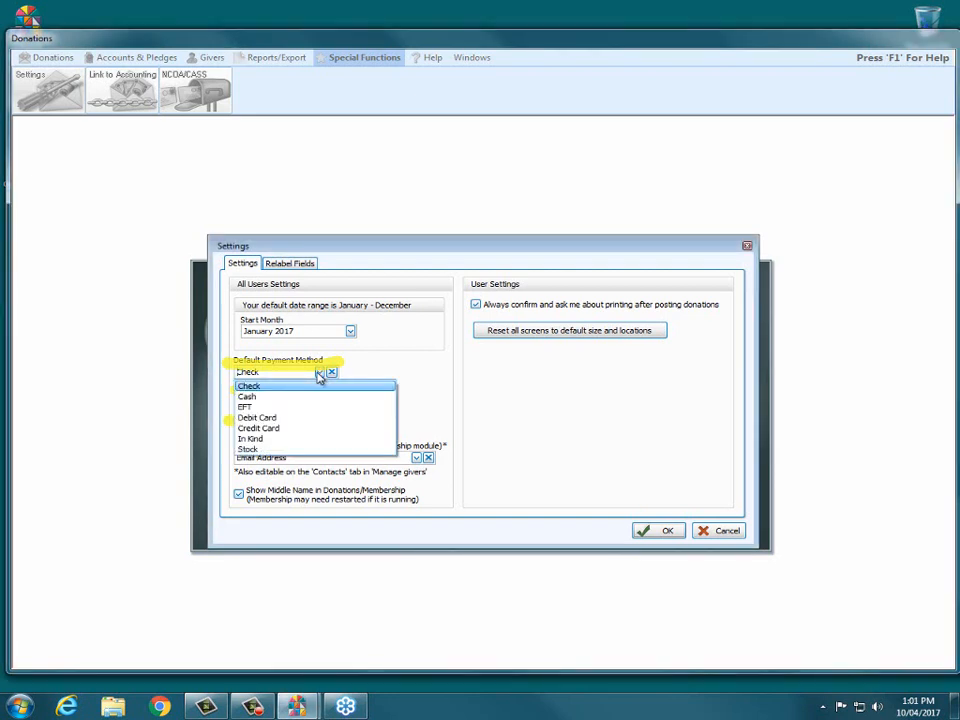
click(319, 373)
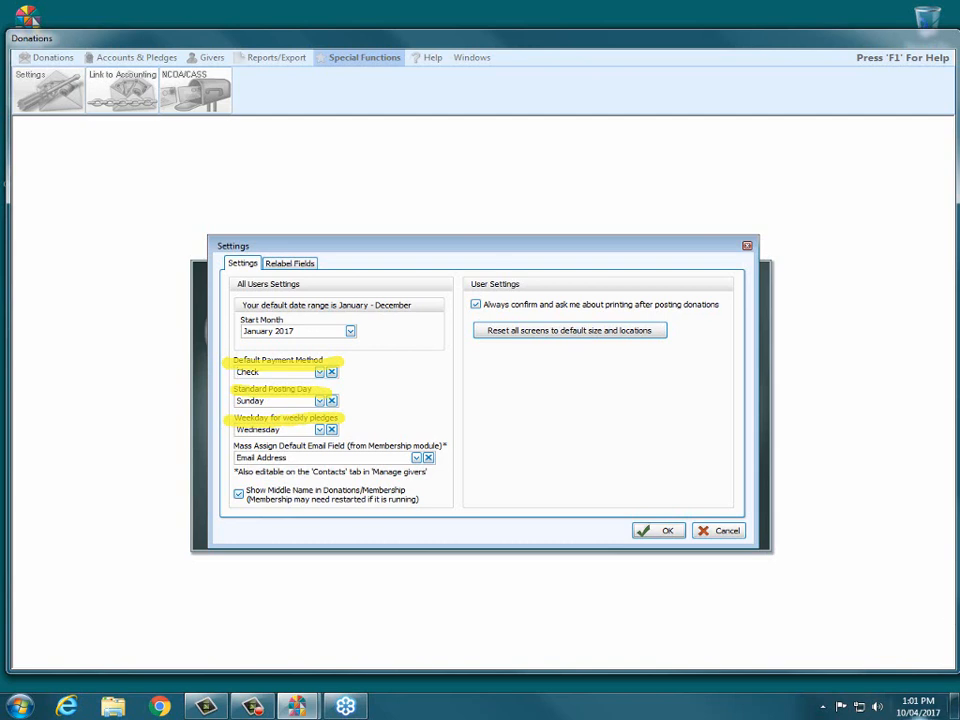
click(917, 706)
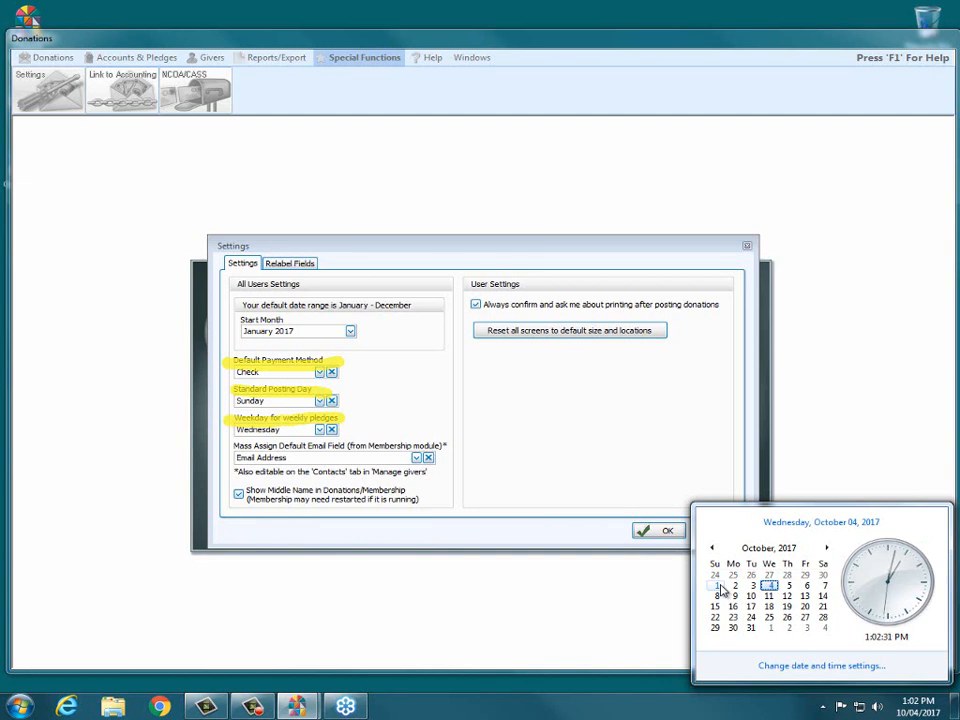
click(748, 248)
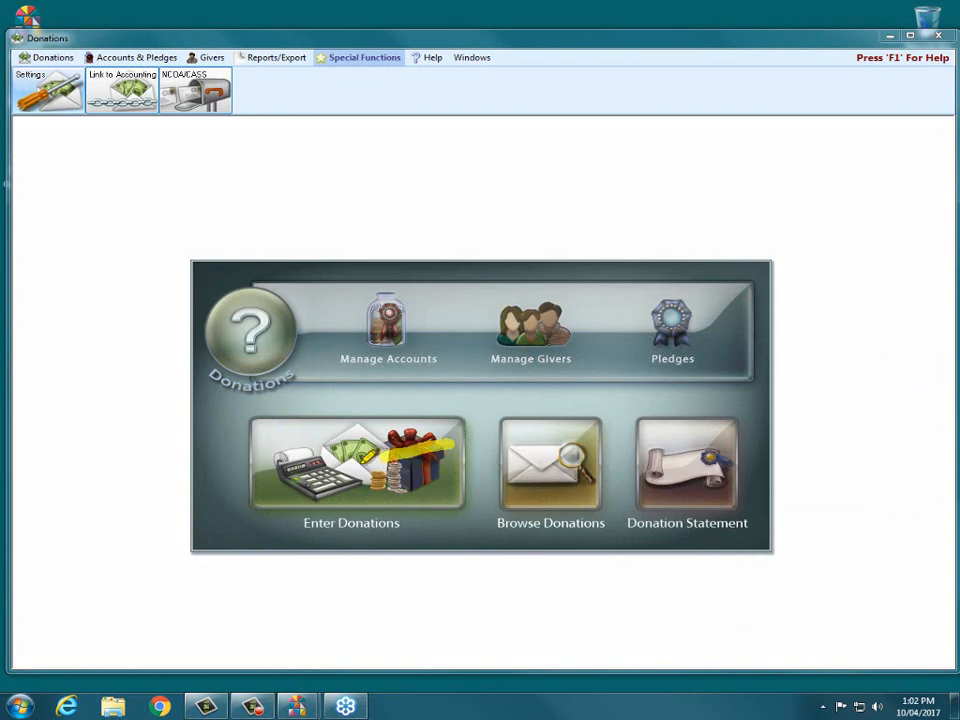
Open the Enter Donations window.
drag(294, 477, 275, 482)
drag(274, 436, 463, 498)
drag(378, 432, 344, 512)
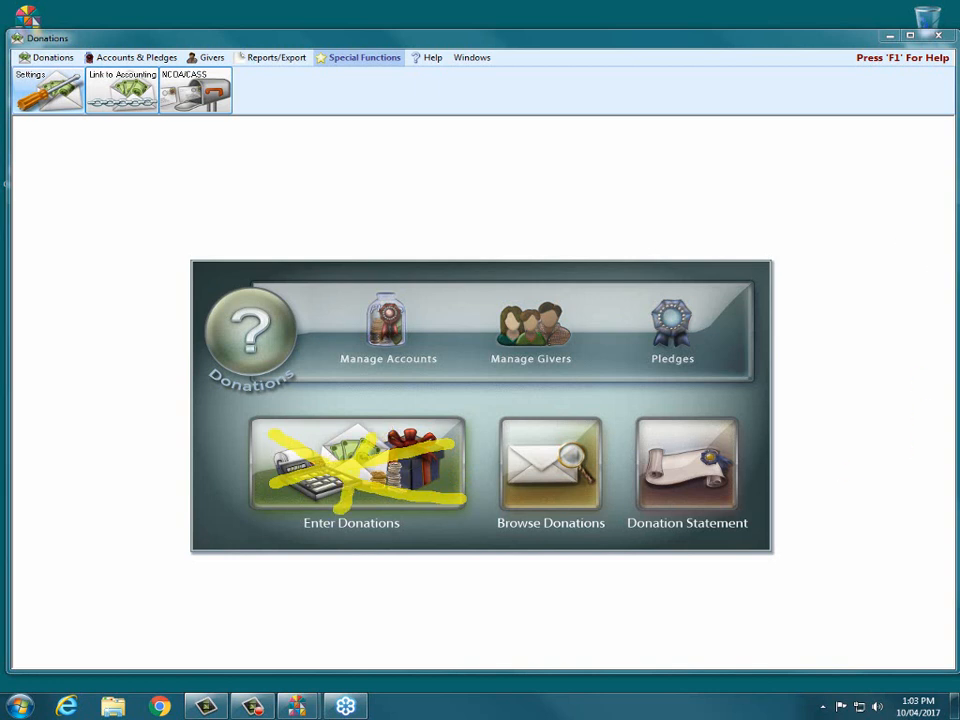
click(44, 58)
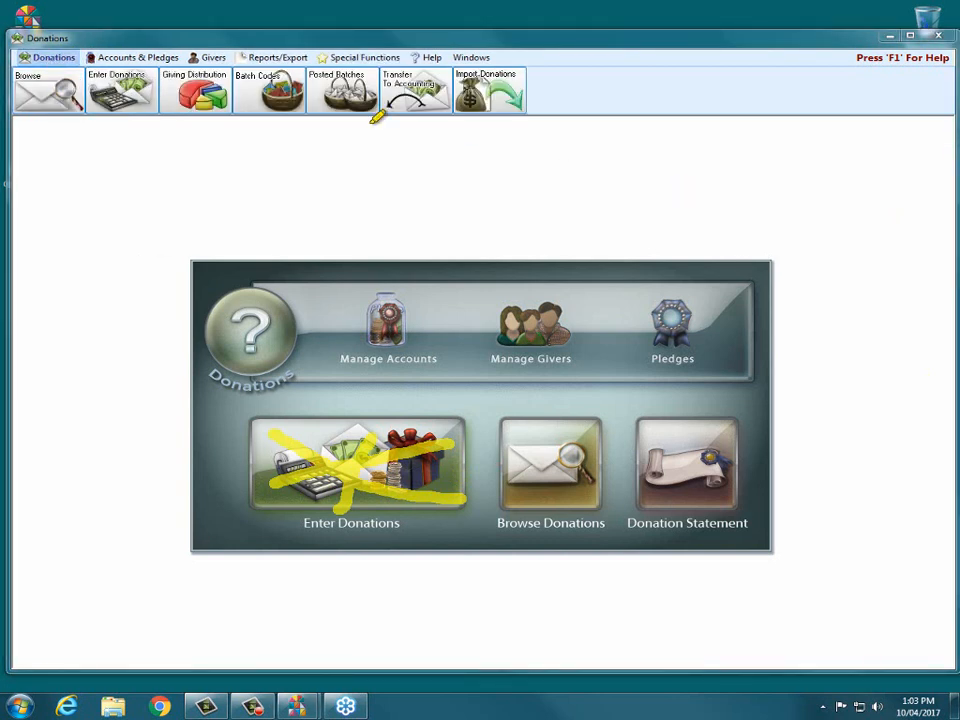
drag(91, 75, 146, 79)
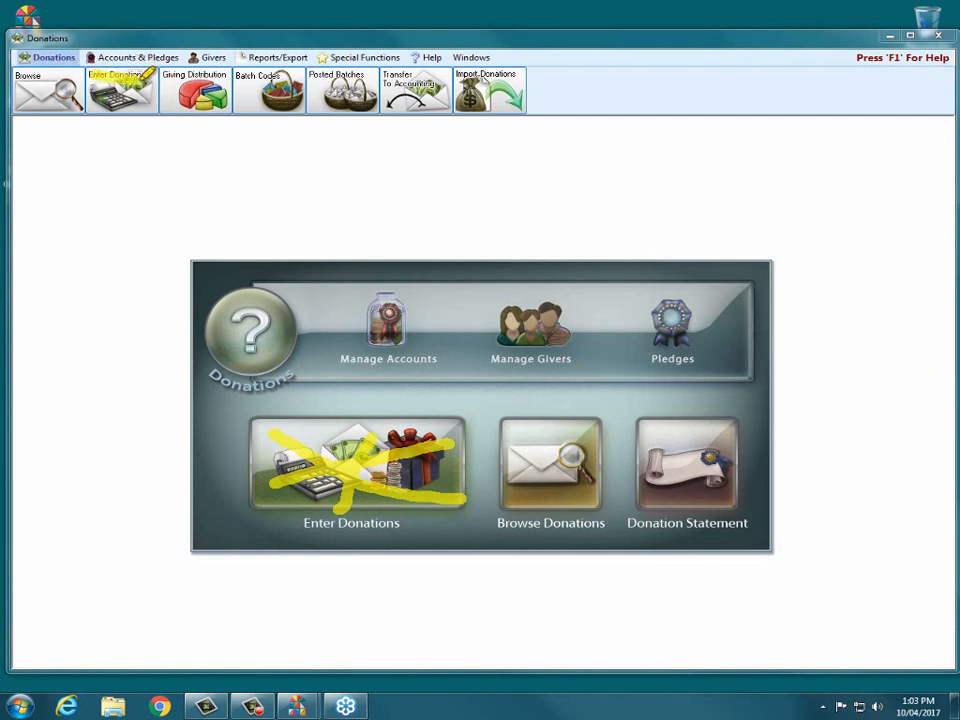
drag(23, 57, 81, 58)
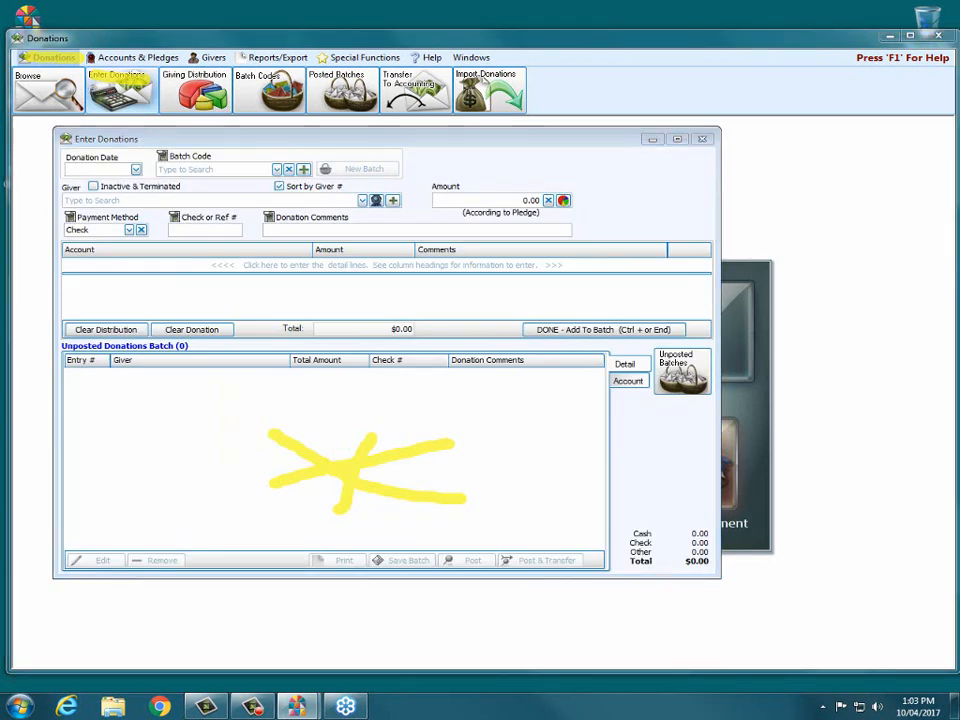
key(Escape)
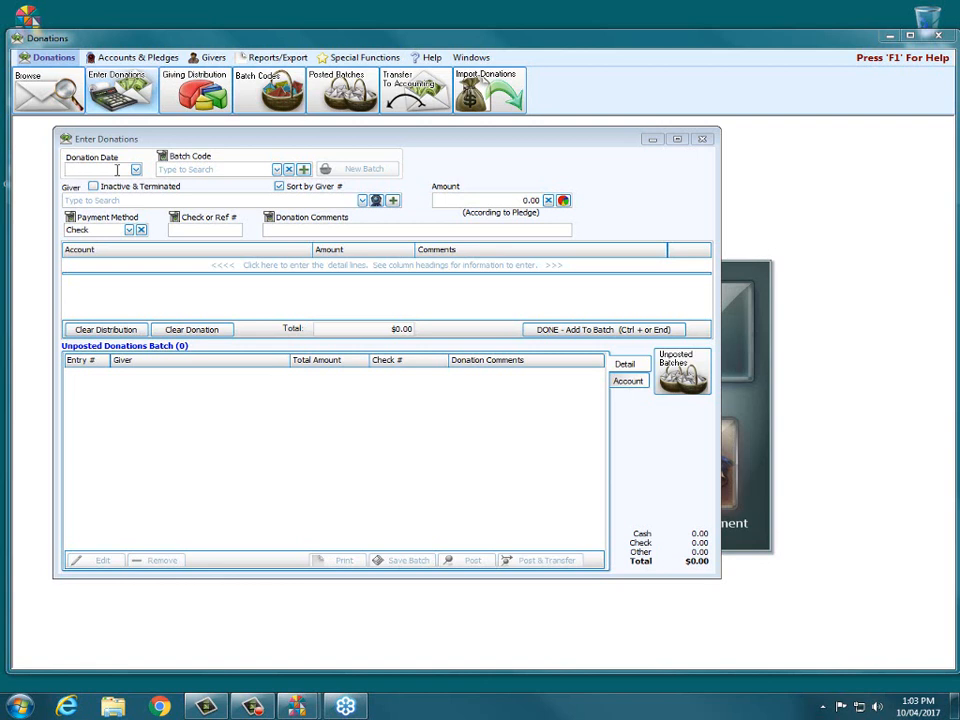
Set the donation date to 10/01/2017 from the calendar.
click(136, 170)
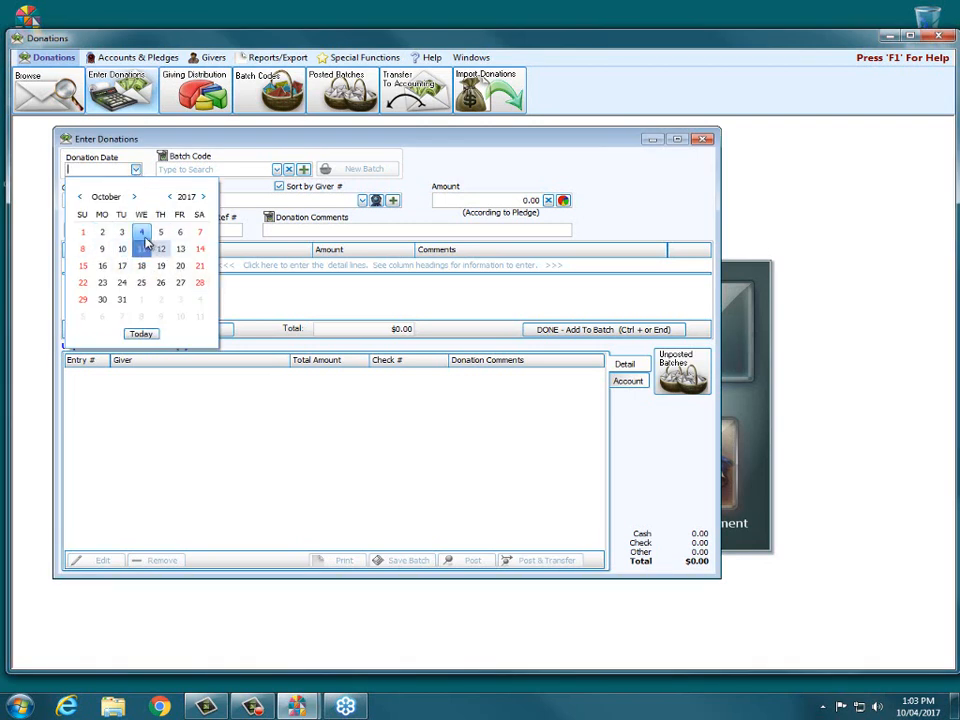
click(84, 233)
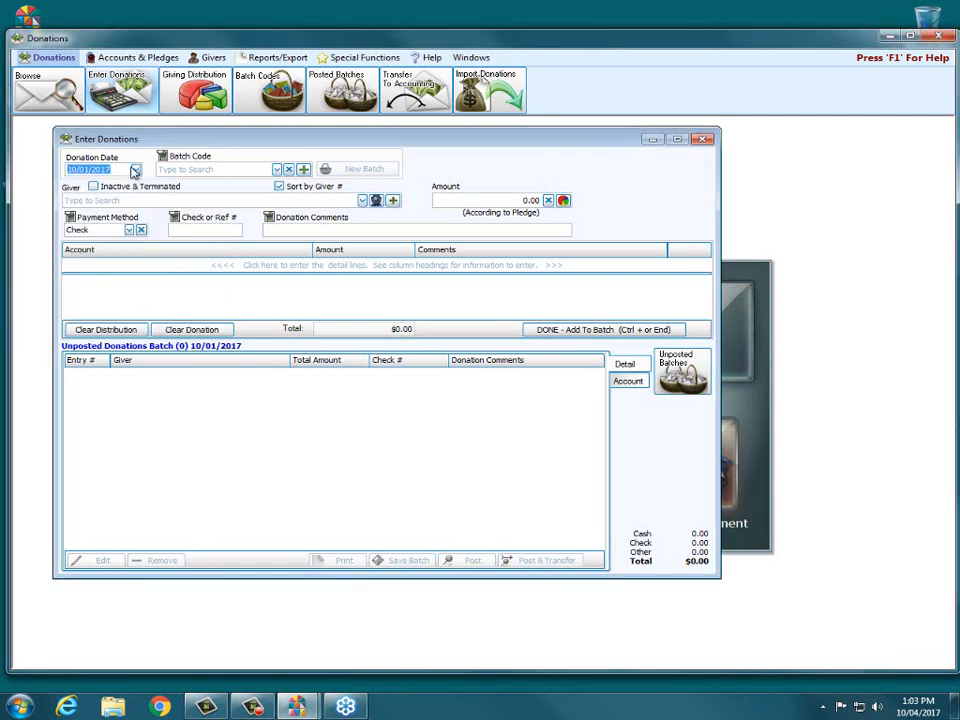
key(t)
Set the donation date to 09/25/2017.
click(134, 170)
click(134, 170)
text(09/25)
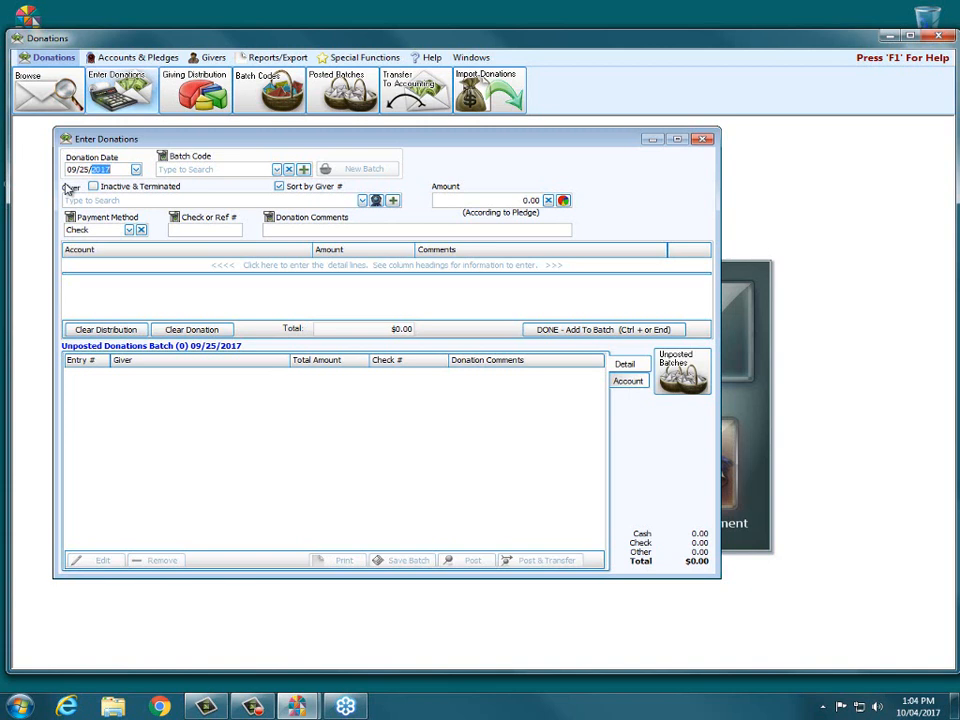
key(Tab)
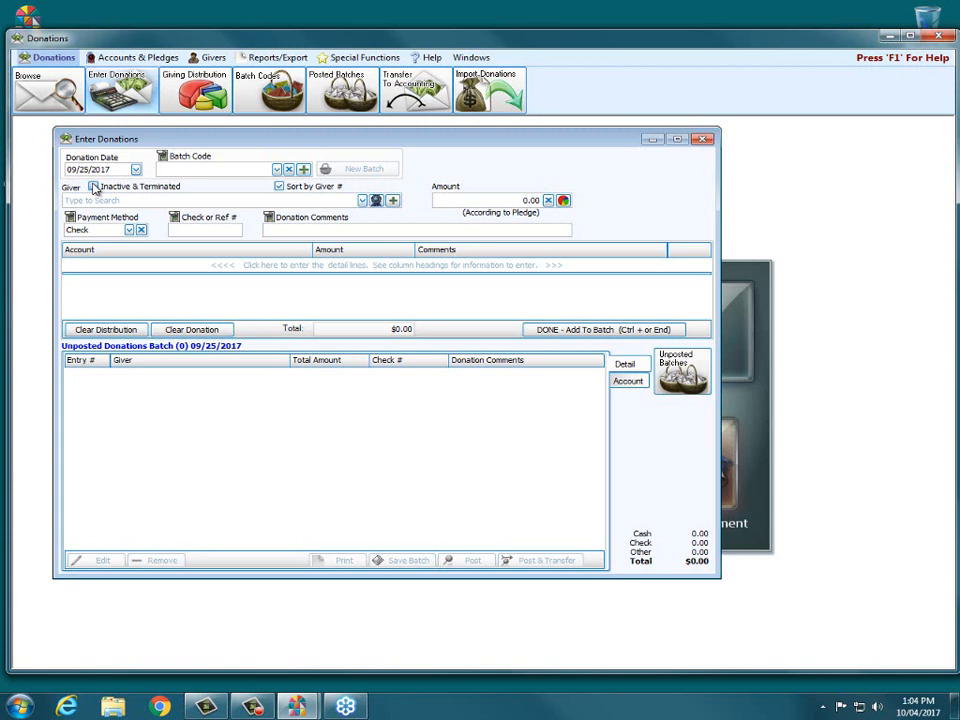
Permanently delete the SAT (Saturday Evening Service) batch code and disable the Batch Code field in the donation entry.
click(304, 170)
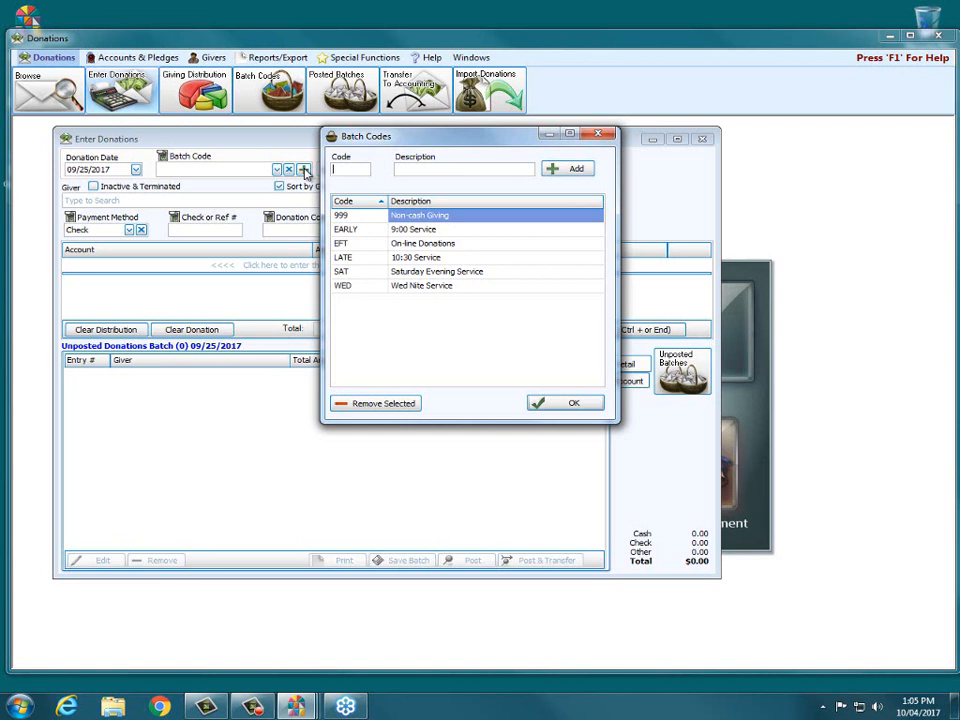
click(415, 272)
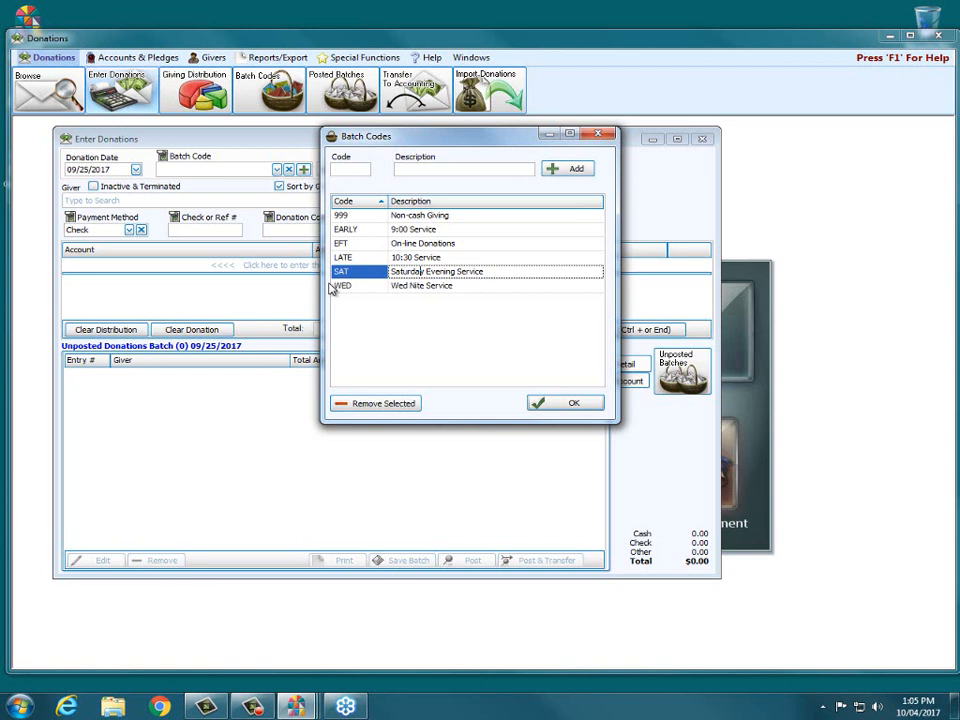
click(384, 406)
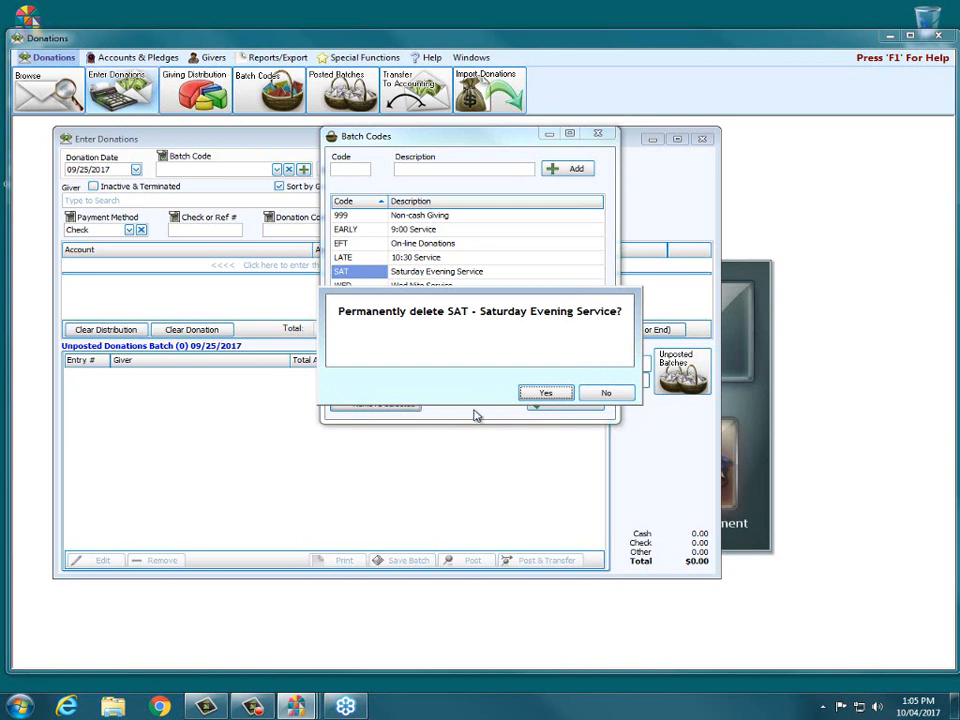
click(532, 397)
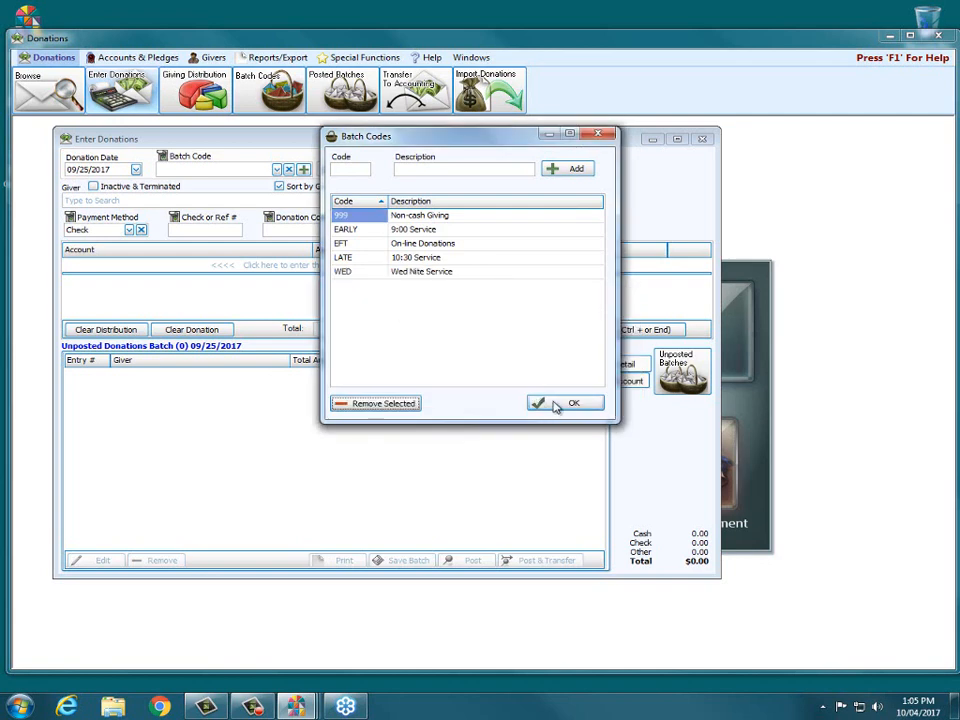
click(557, 404)
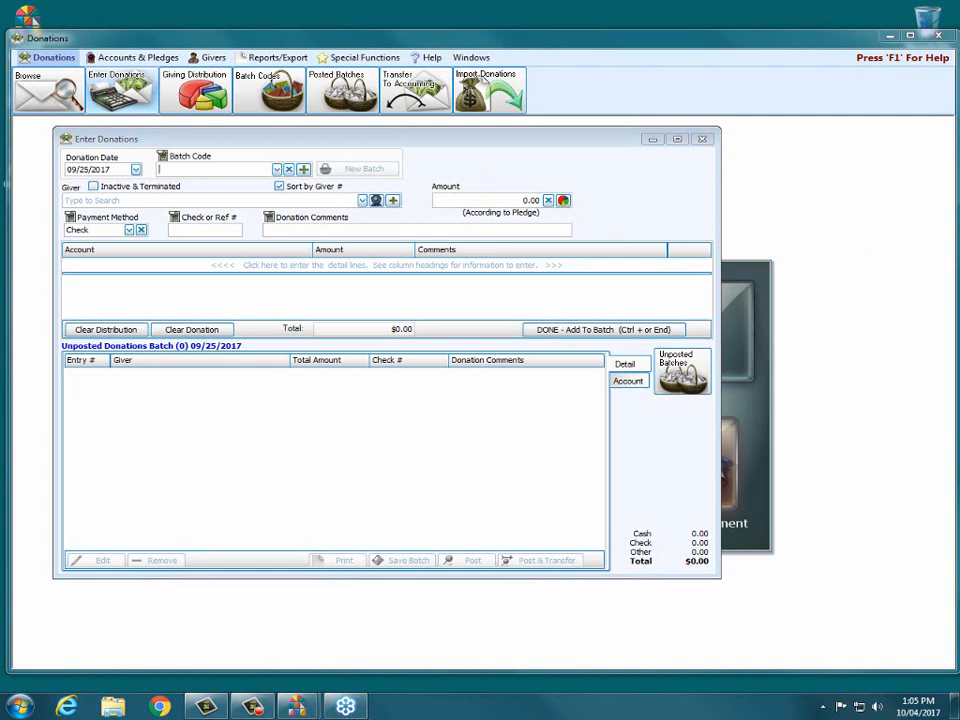
click(164, 156)
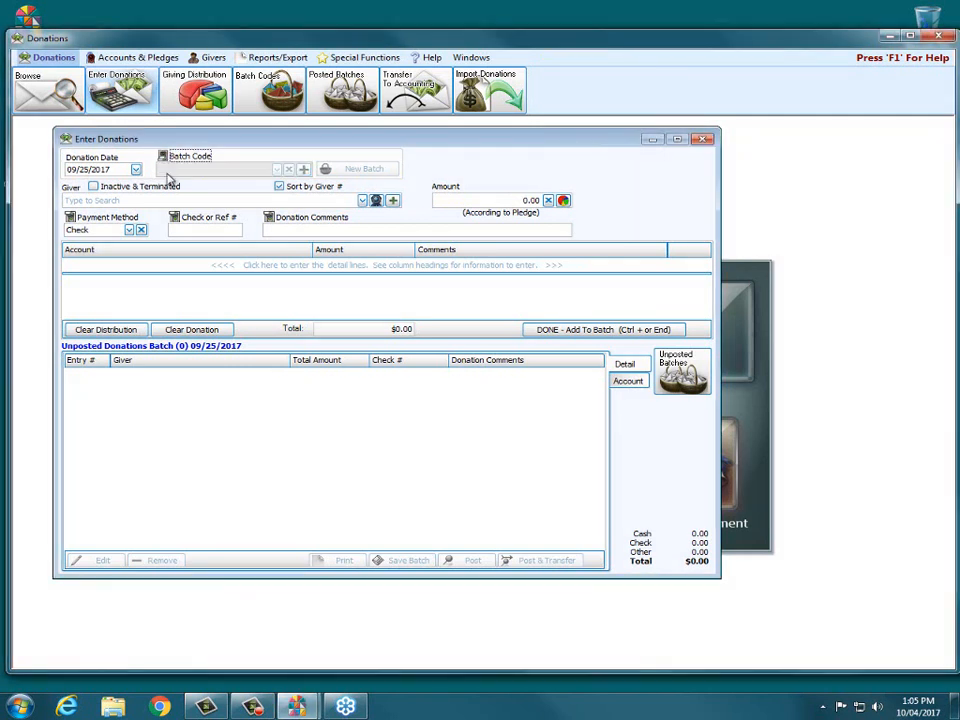
Search the giver list by part of a last name and by a one-digit giver number, and clear the search.
click(119, 201)
text(morri)
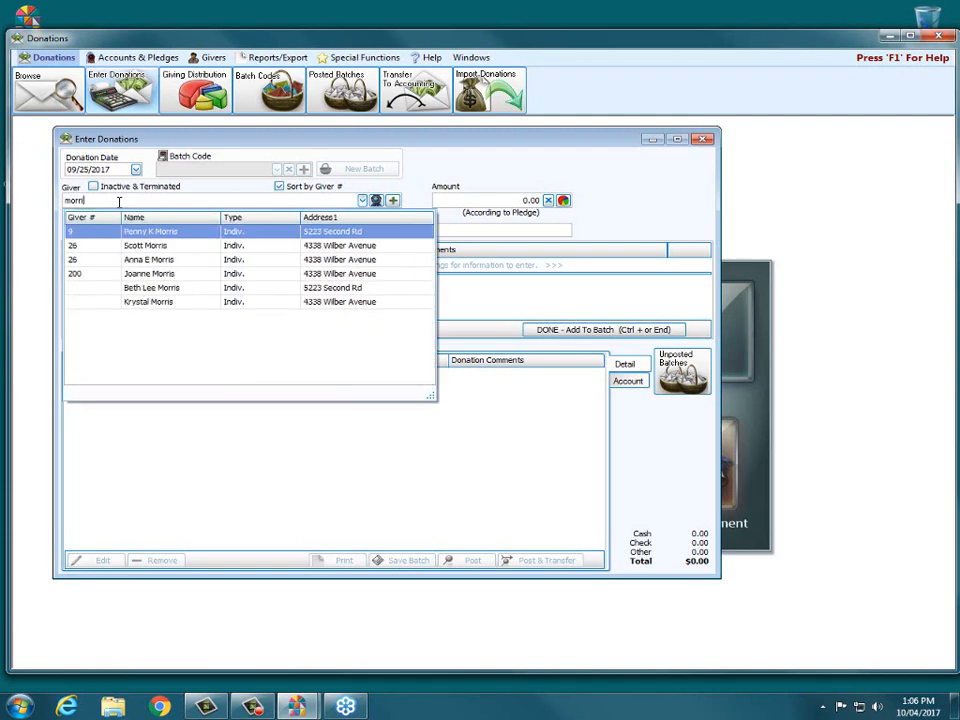
key(BackSpace)
key(BackSpace)
key(BackSpace)
key(BackSpace)
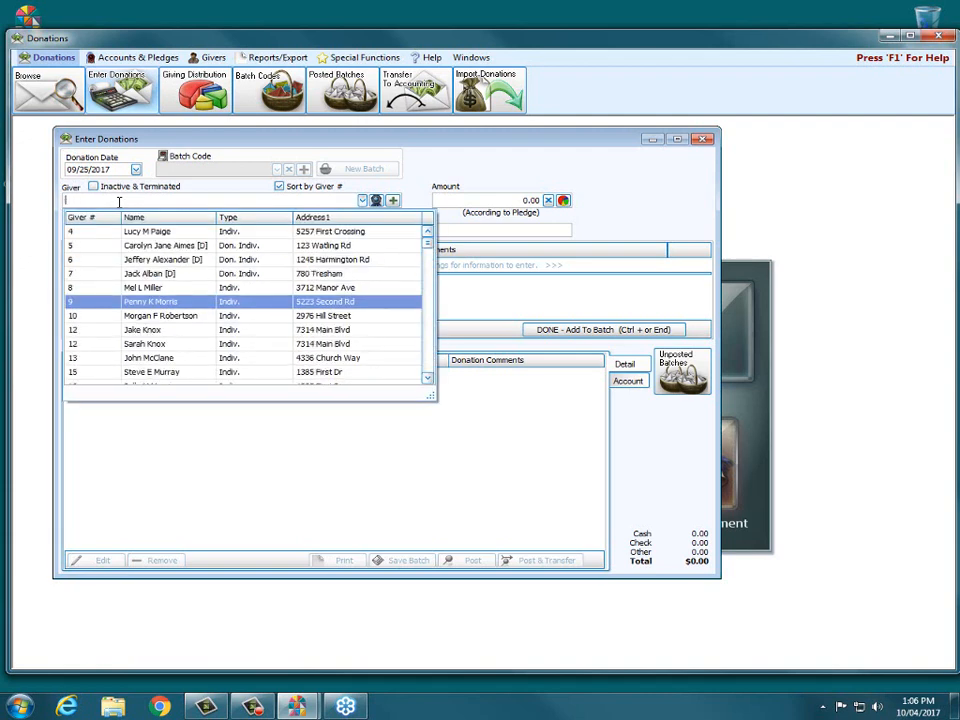
text(9)
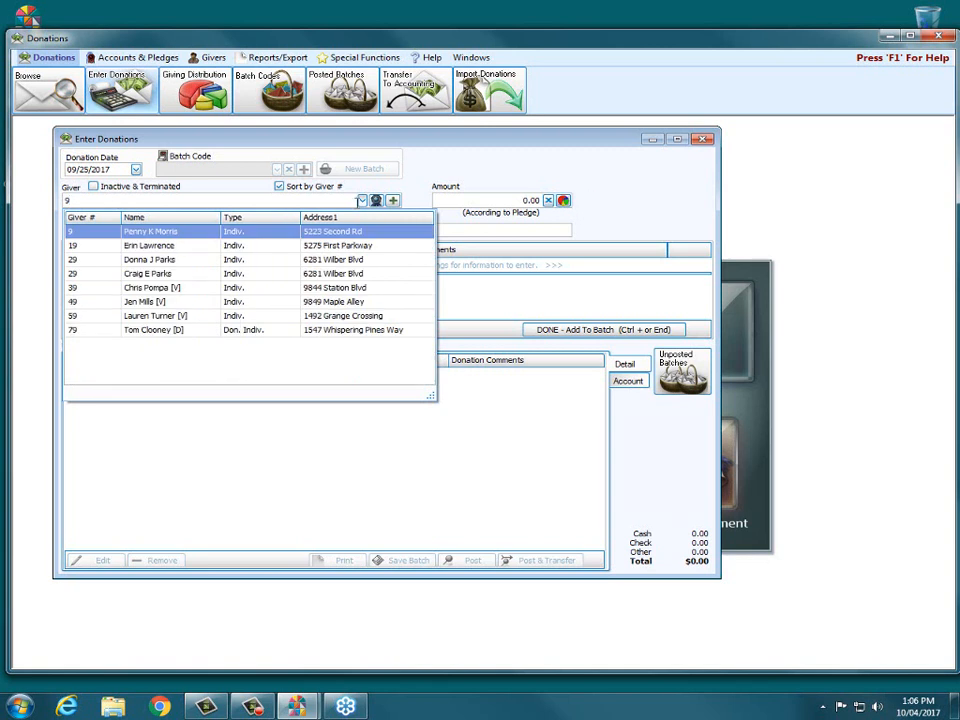
key(BackSpace)
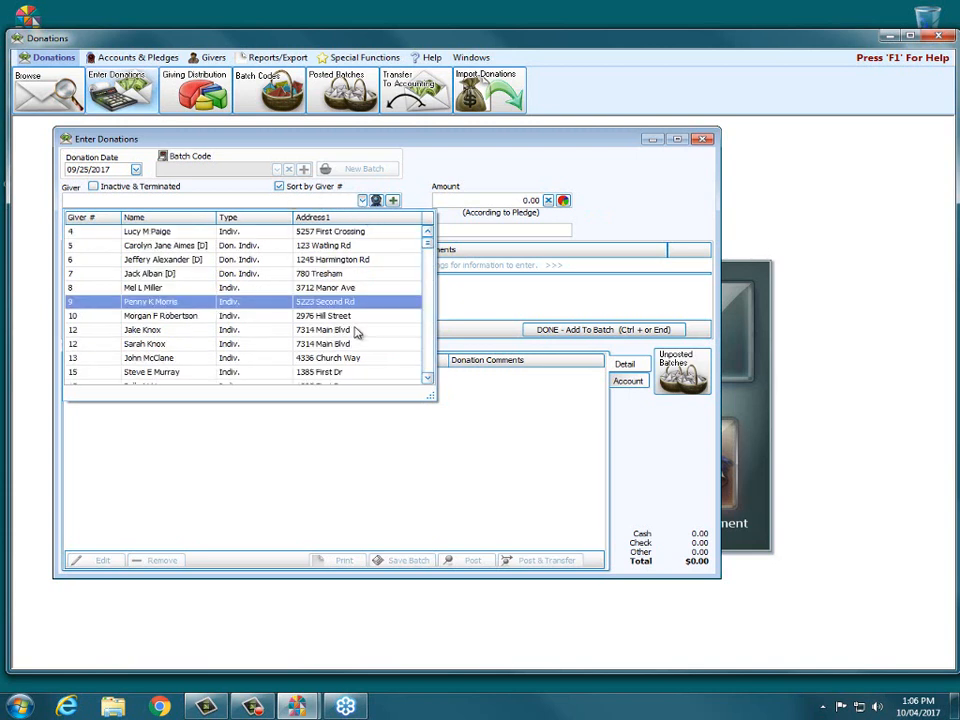
Move through the unfiltered giver list and select the giver in the eighth row for the donation.
key(Down)
key(Down)
key(Down)
key(Down)
key(Down)
key(Down)
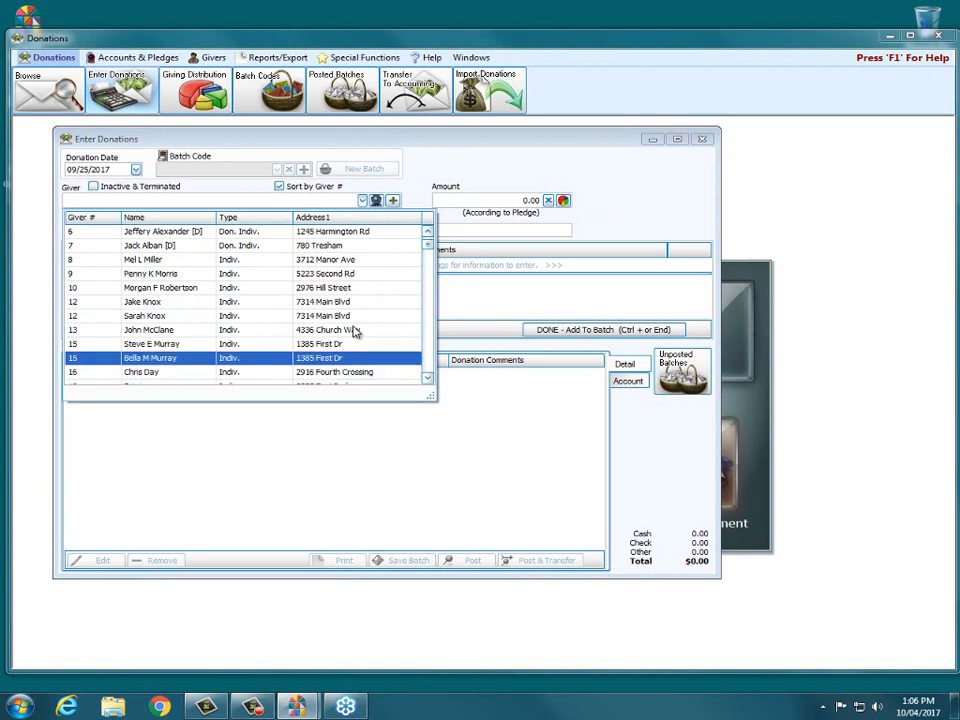
key(Up)
key(Up)
key(Up)
key(Up)
key(Up)
key(Up)
key(Up)
key(Up)
key(Up)
key(Up)
key(Up)
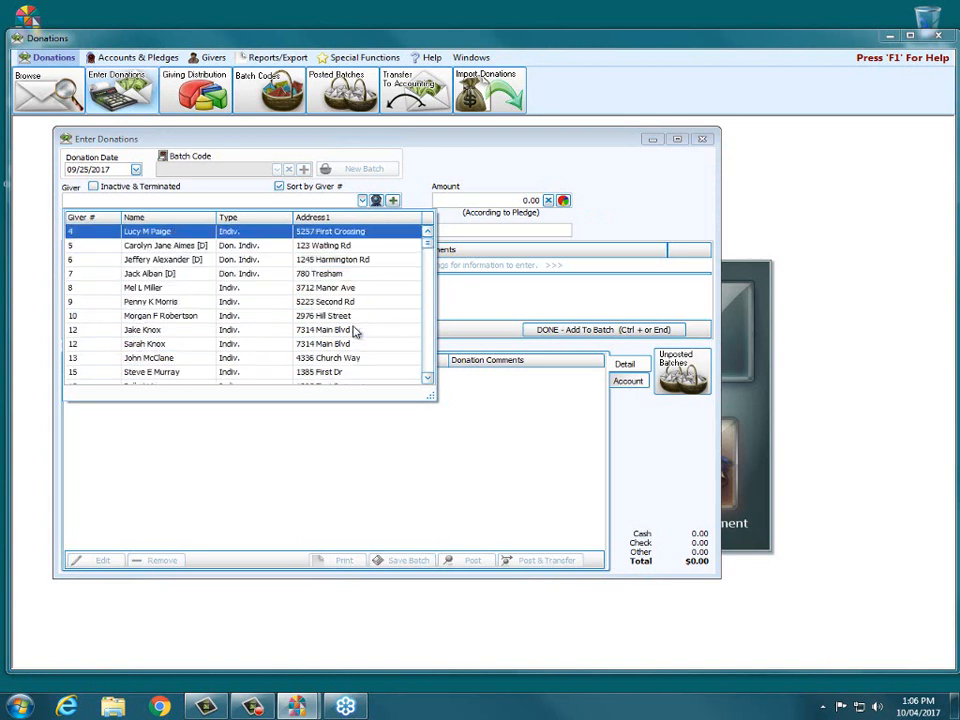
key(Down)
key(Down)
key(Down)
click(355, 330)
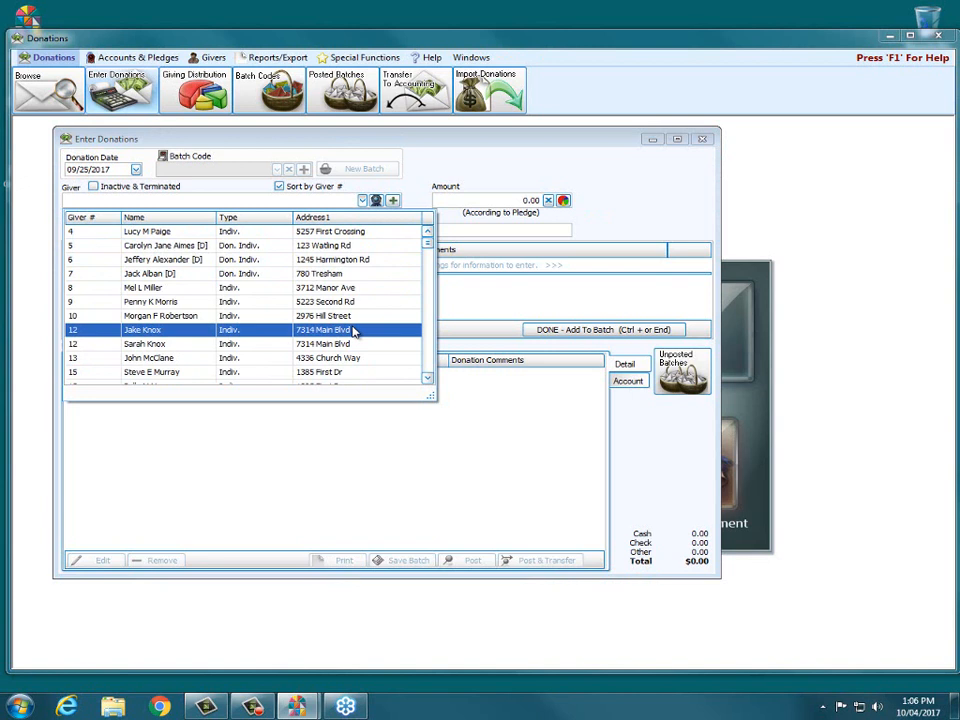
click(355, 330)
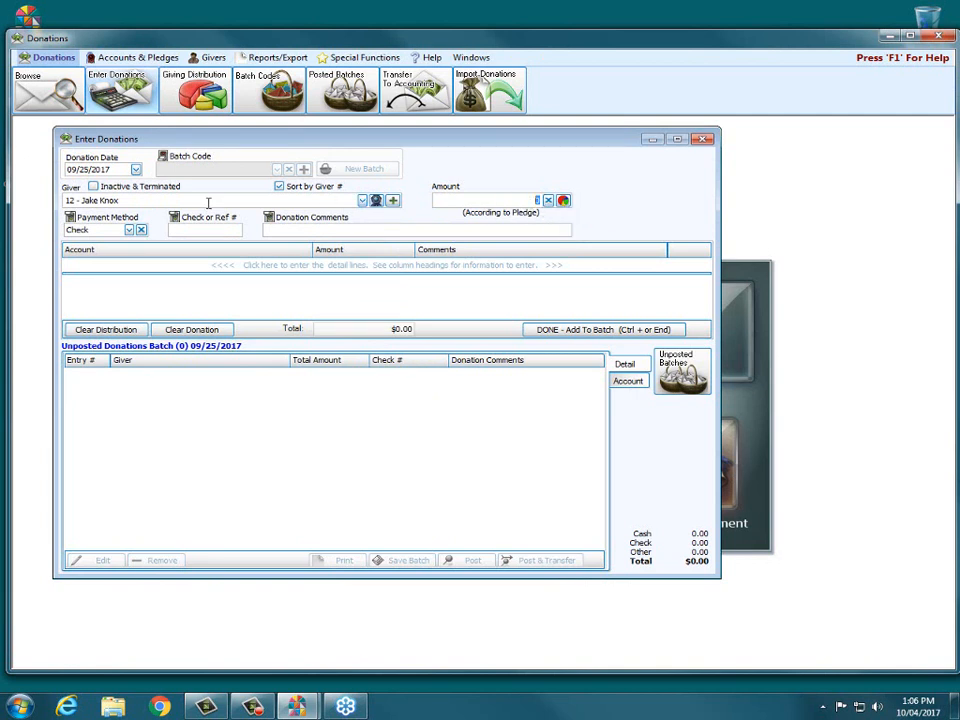
Turn the Inactive & Terminated option on and back off, and search the givers by a one-digit giver number.
click(93, 188)
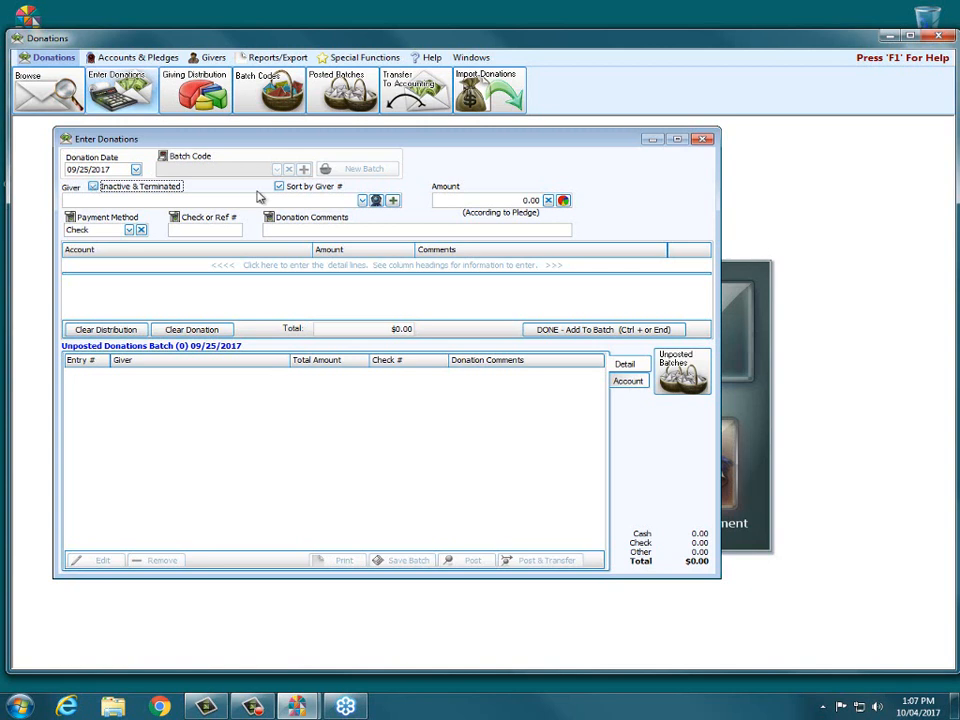
click(91, 188)
click(265, 201)
text(9)
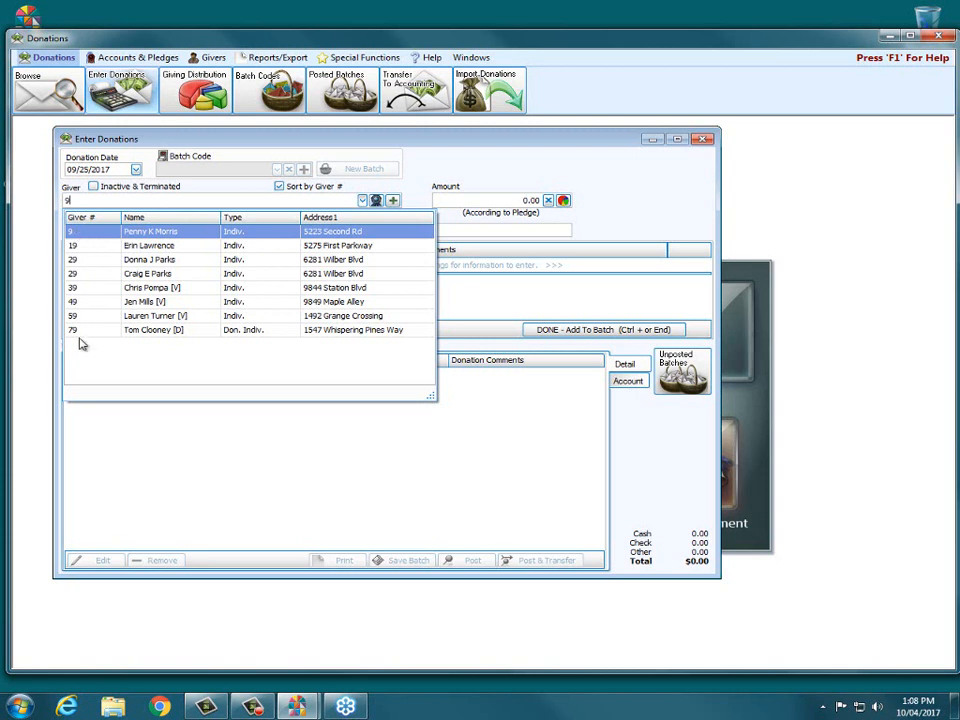
Turn off sorting by giver number, search by the same one-digit giver number, and select the first match as the giver.
click(281, 188)
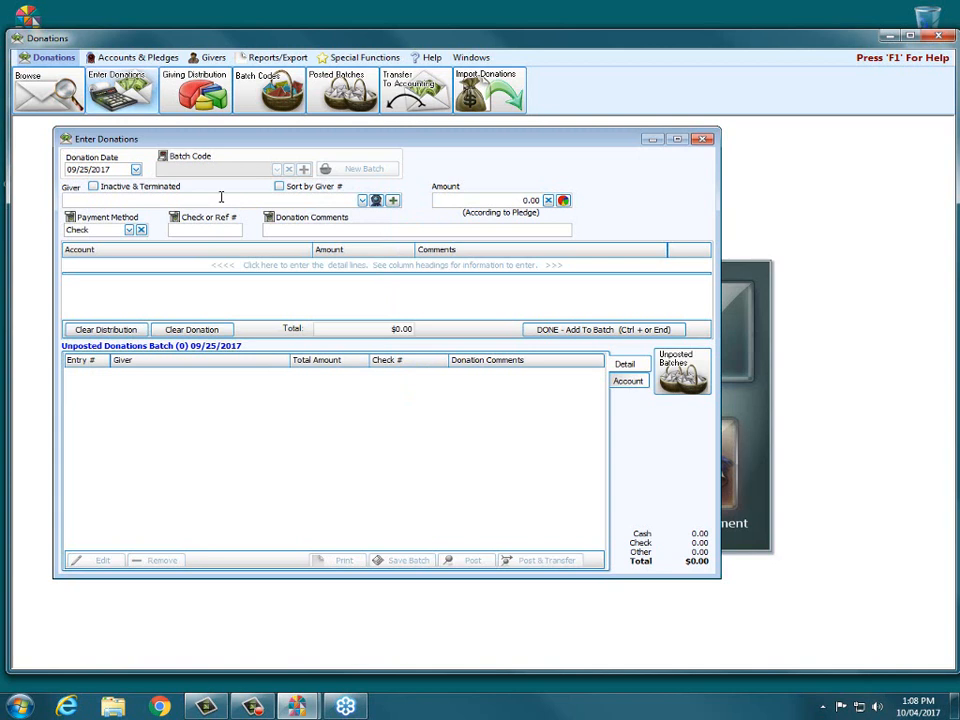
text(9)
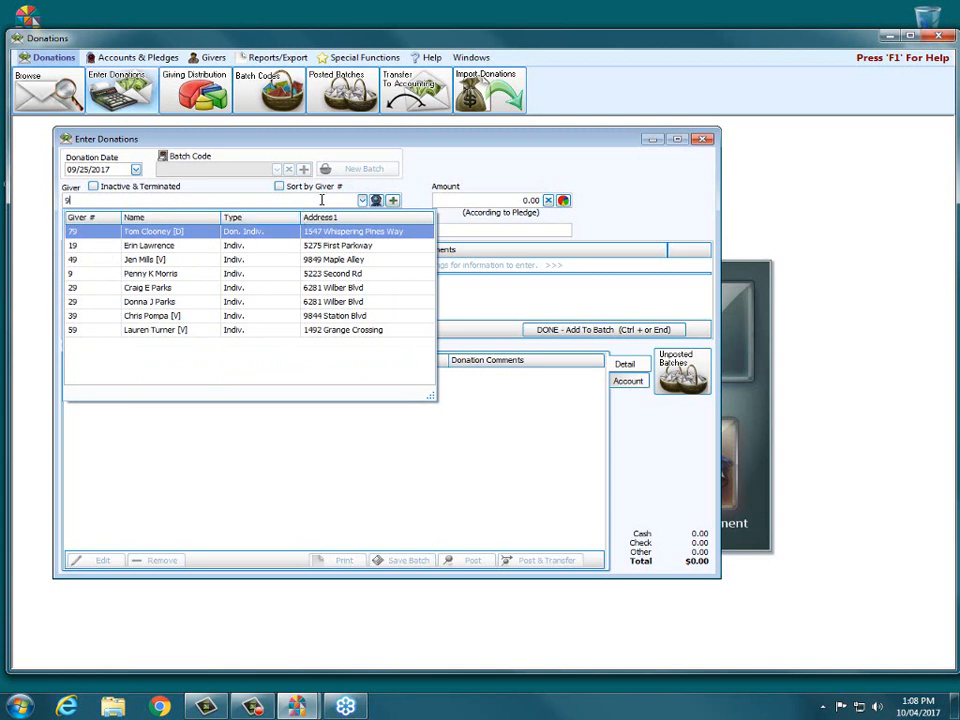
key(Return)
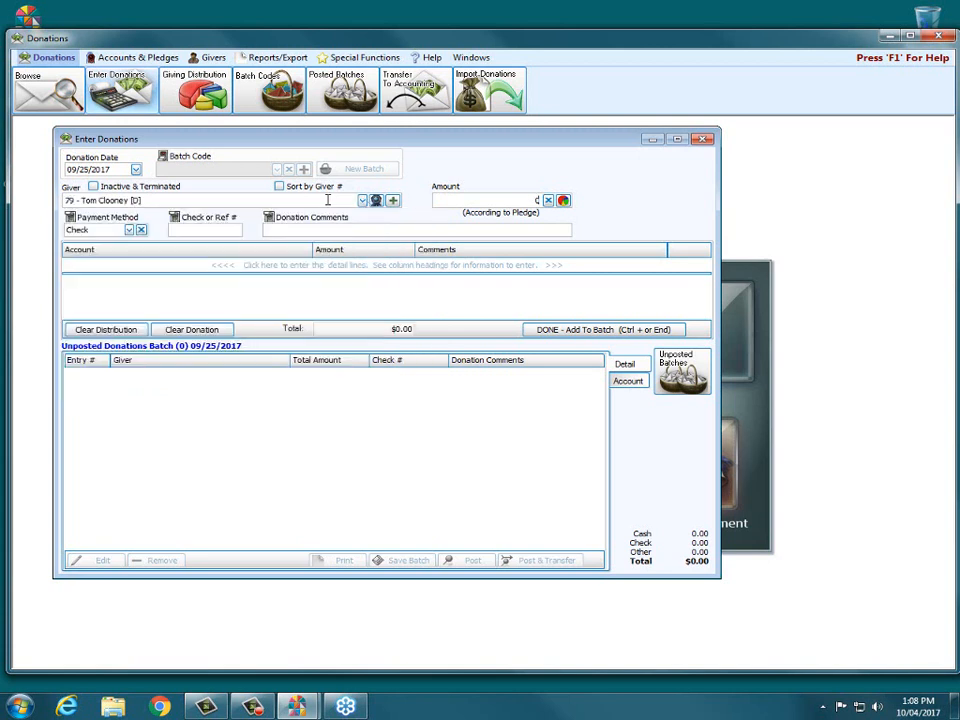
Open the selected giver's pledge and giving summary, place it clear of the entry form, and review its pledged and non-pledged rows.
click(376, 201)
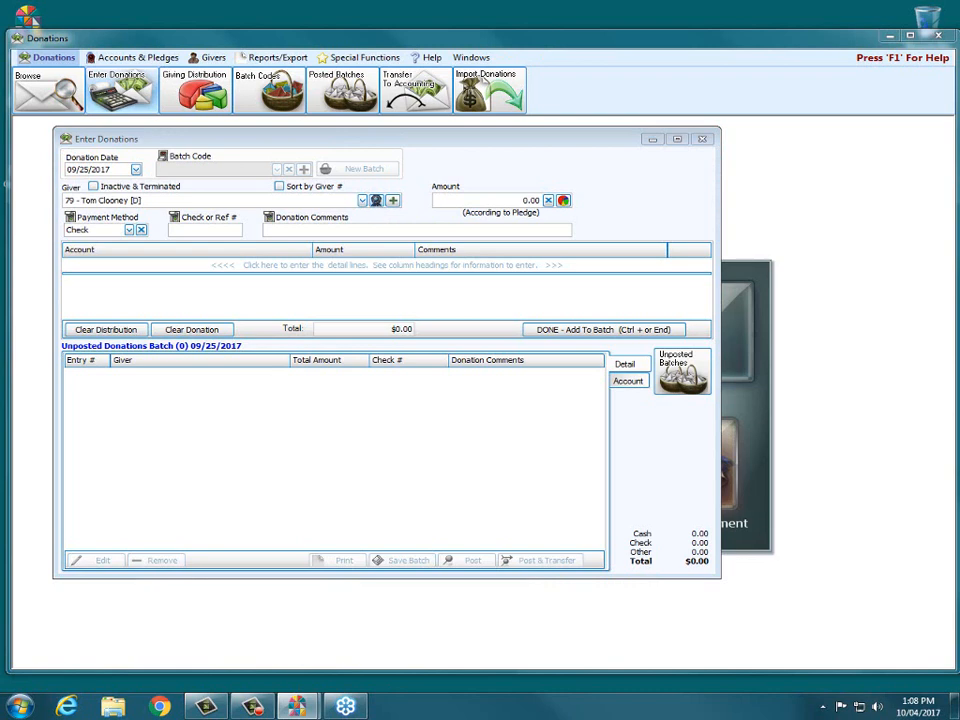
drag(842, 86, 717, 73)
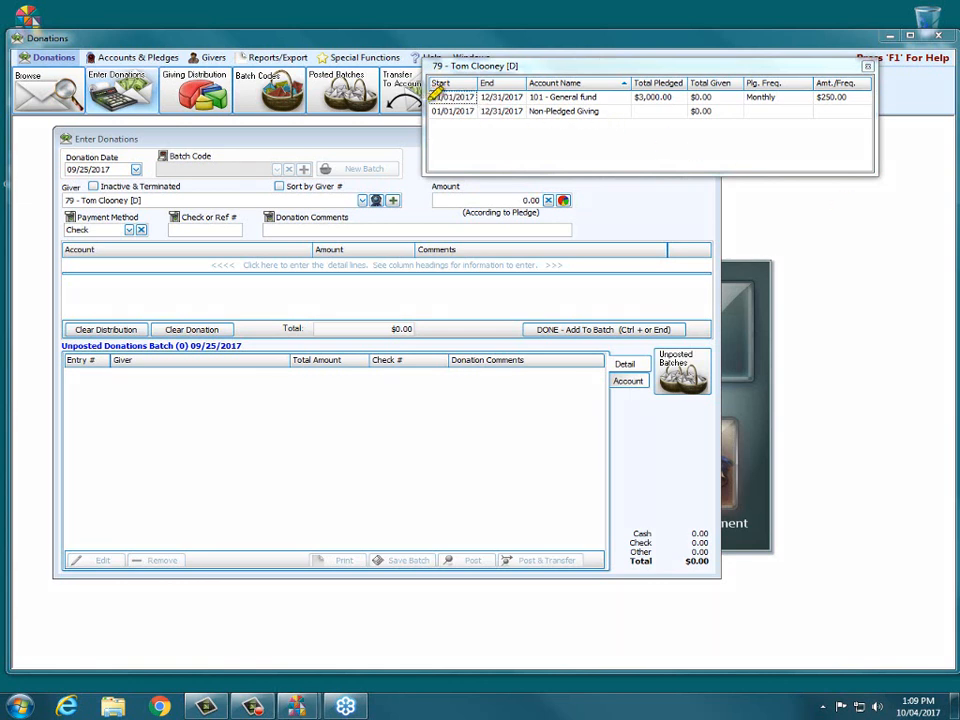
drag(430, 97, 857, 92)
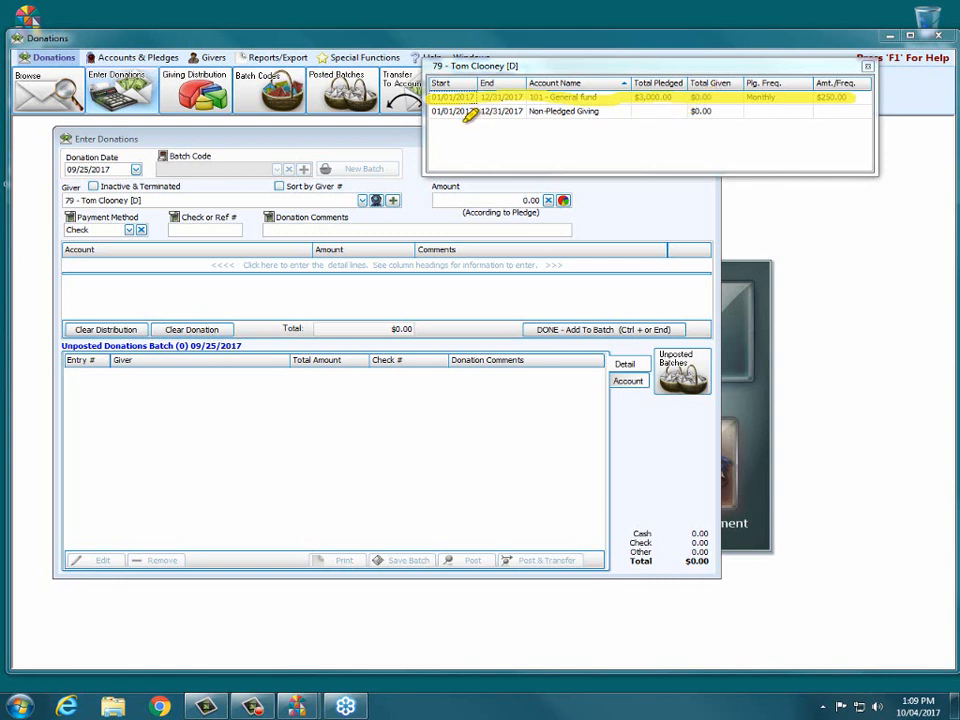
drag(433, 111, 874, 104)
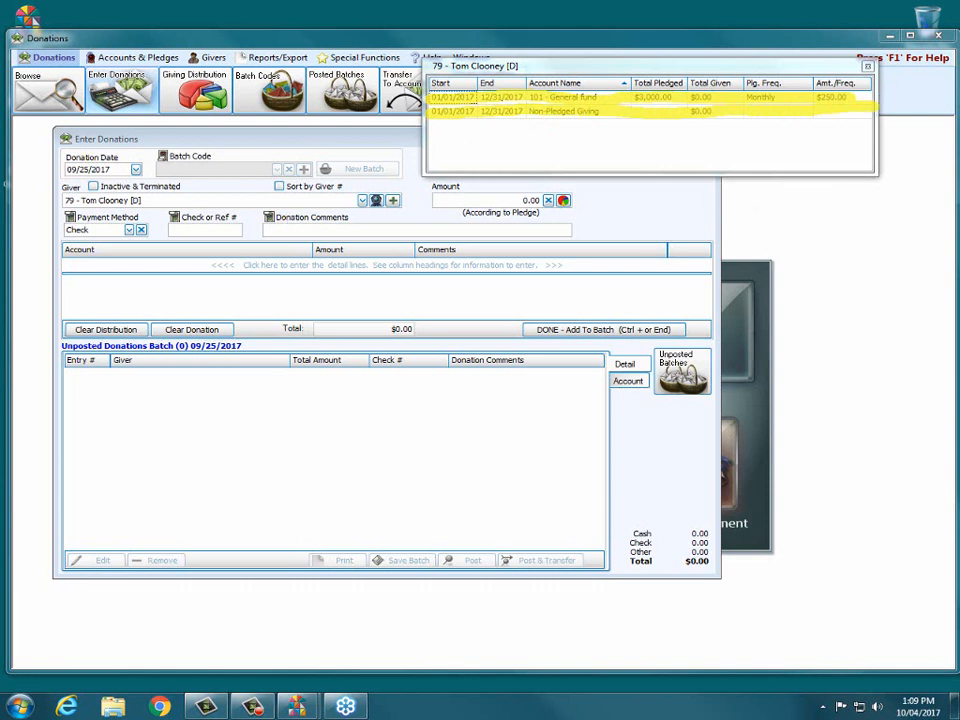
Select the giver two rows below the current one, then open the giver list again and close it without a change.
click(360, 201)
click(362, 201)
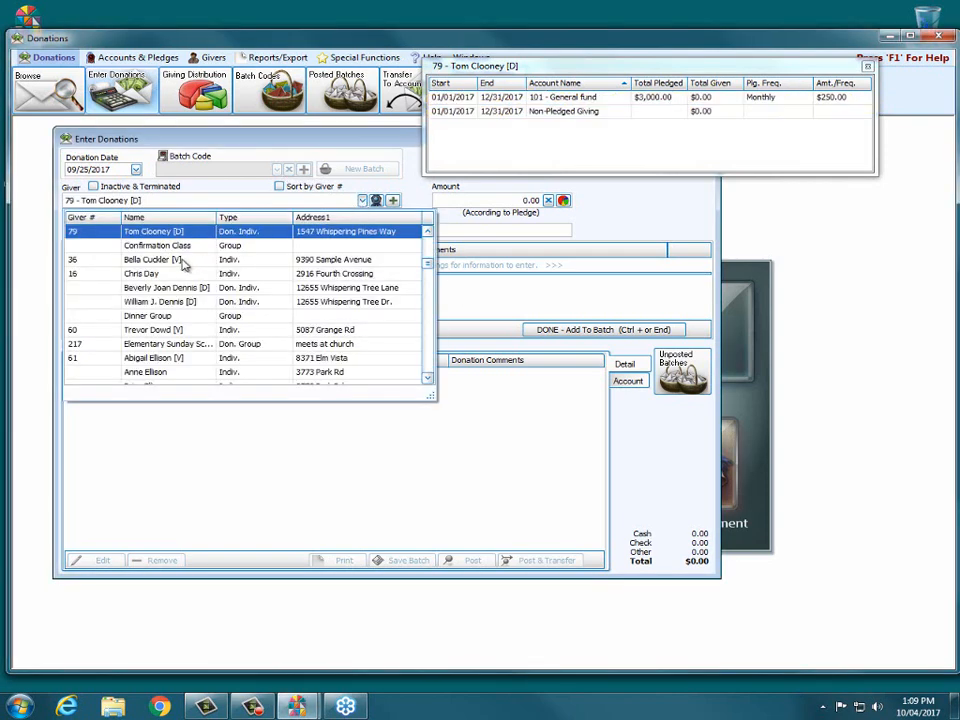
click(189, 206)
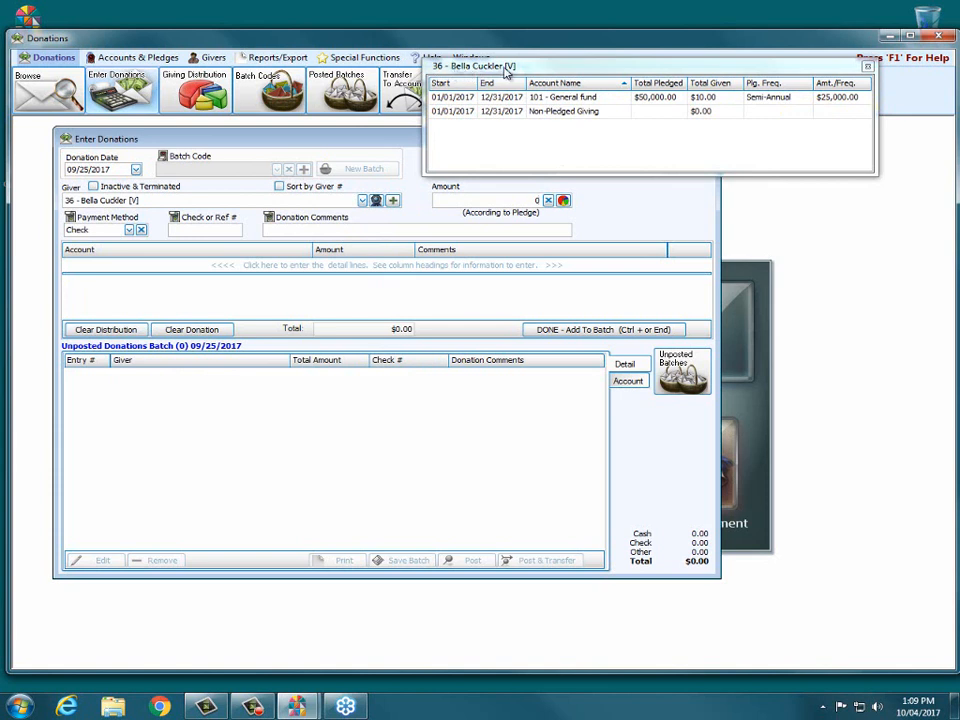
click(364, 201)
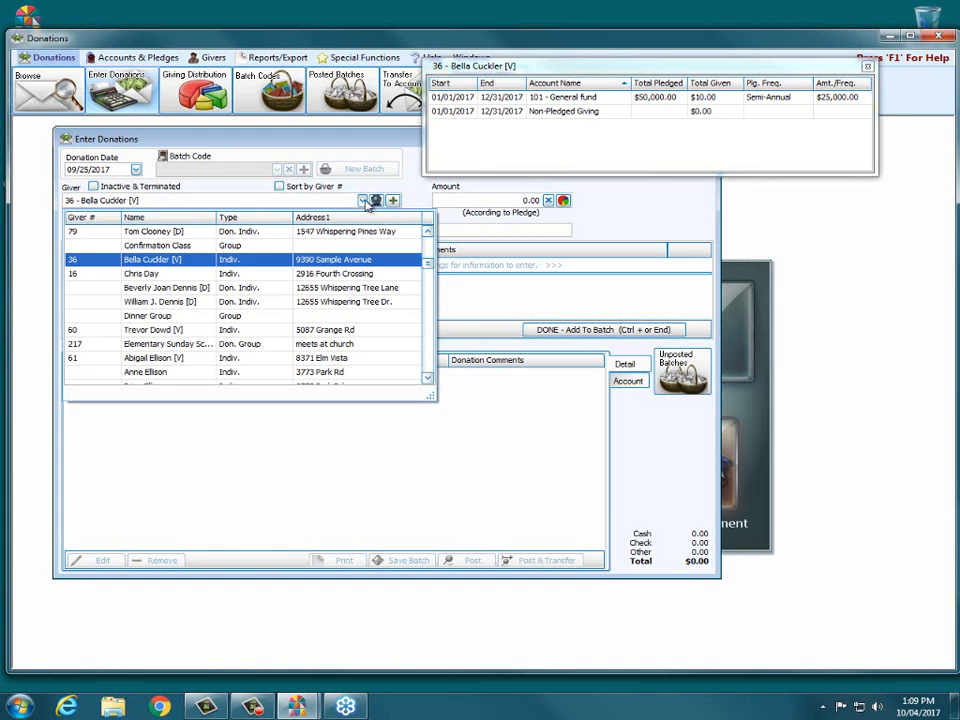
click(365, 202)
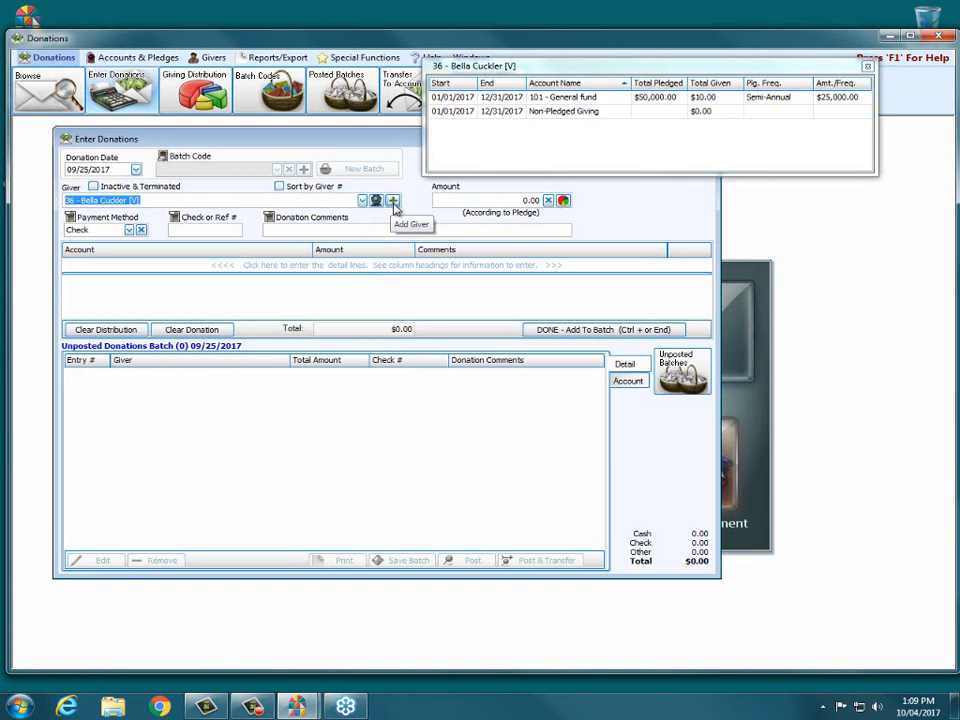
Open the form for adding a visitor as a new giver and close it without adding anyone.
click(393, 201)
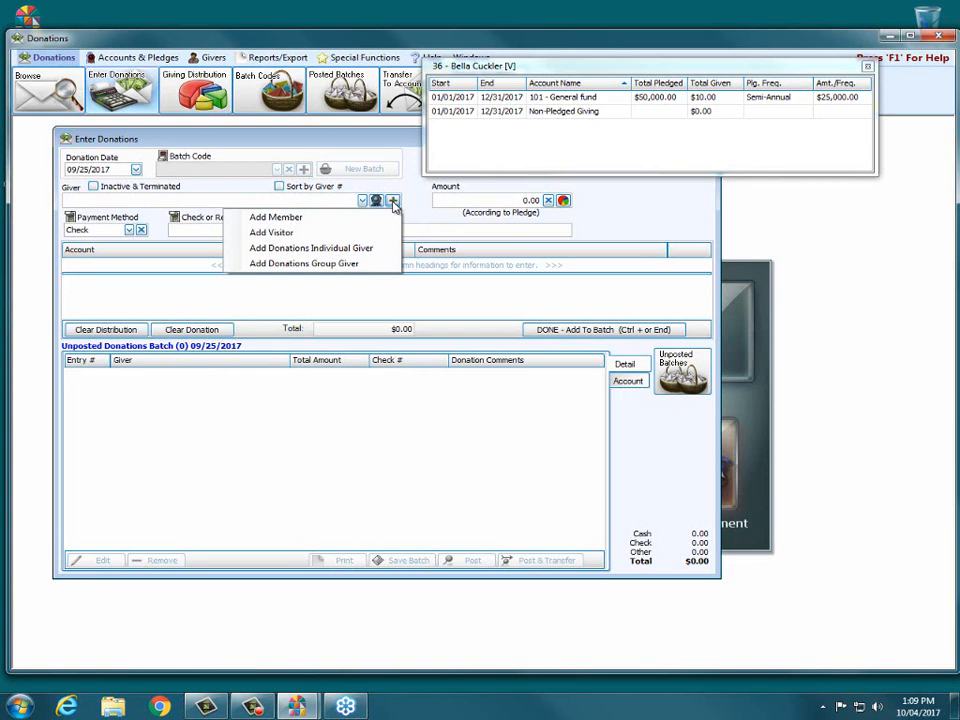
click(290, 236)
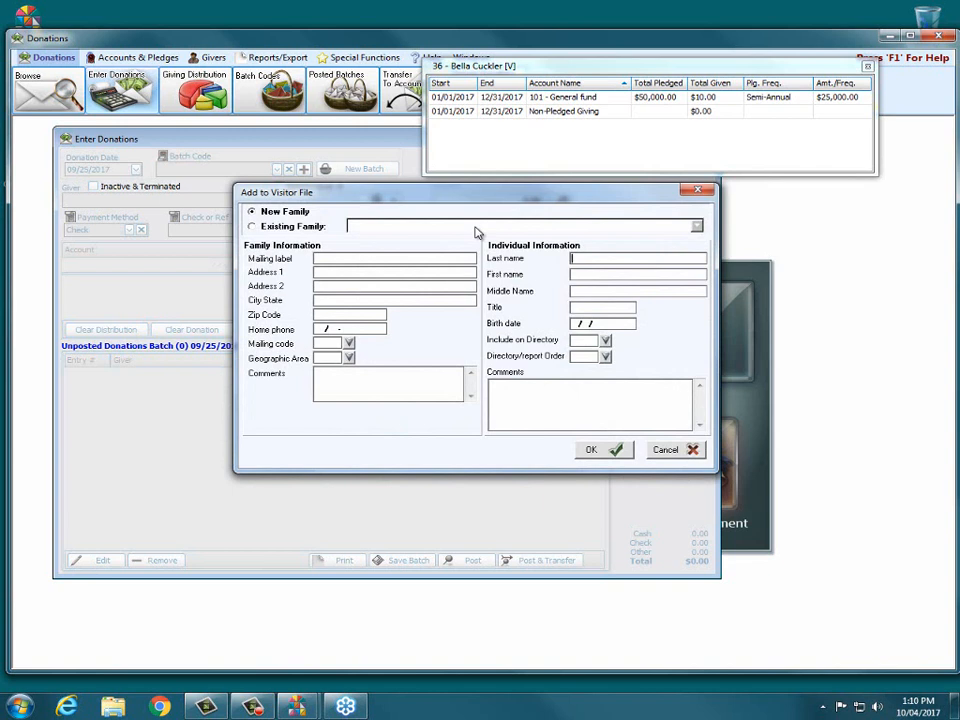
click(699, 191)
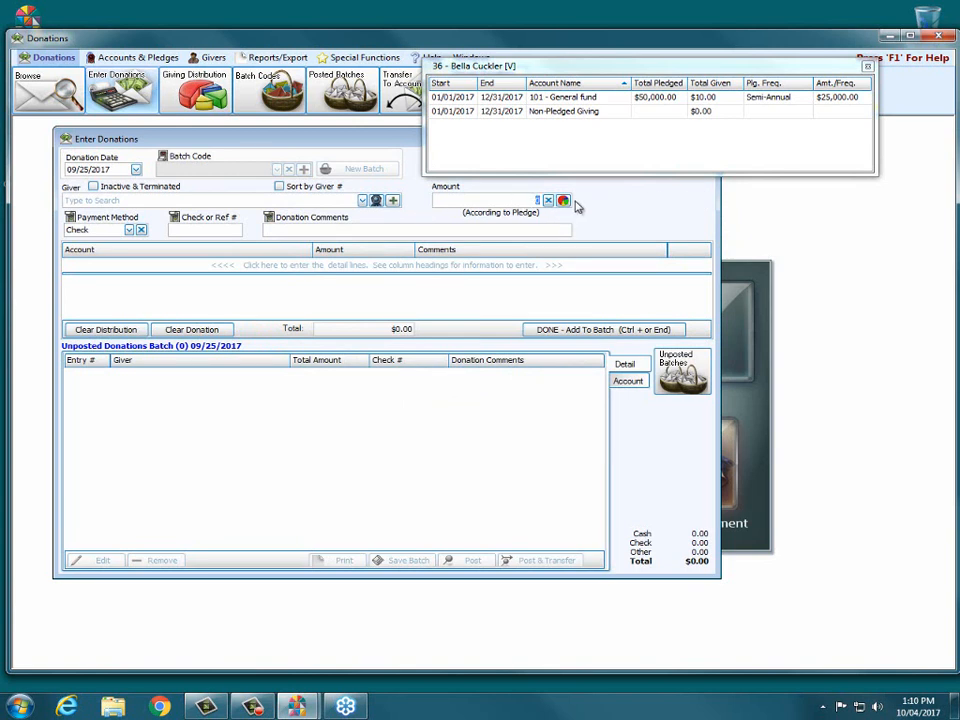
Search the giver list by part of a name and select the third match as the giver.
click(362, 200)
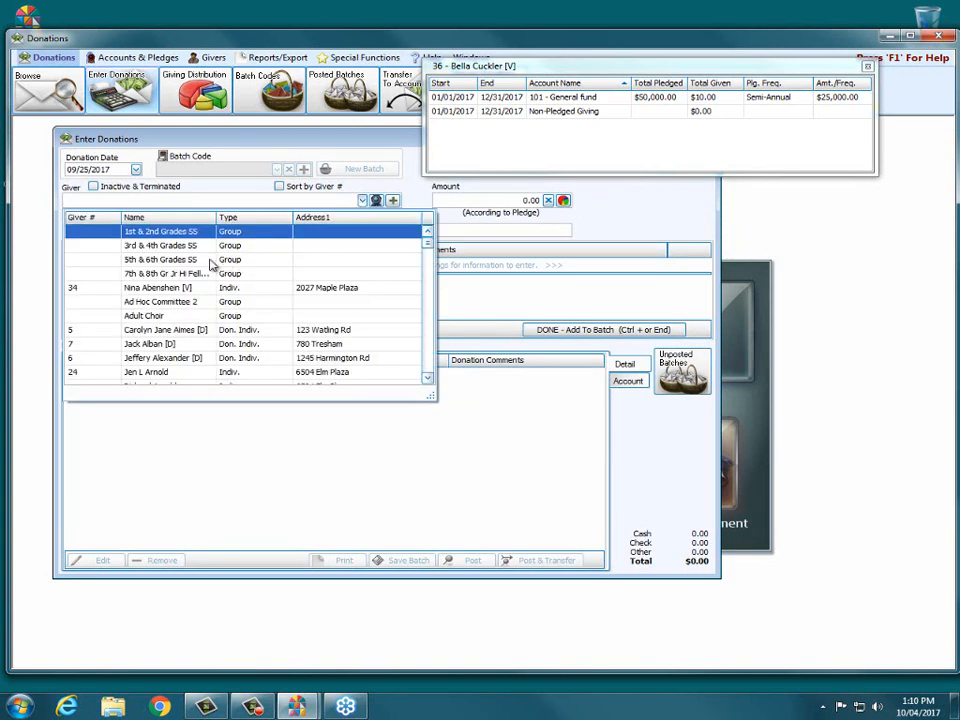
text(bell)
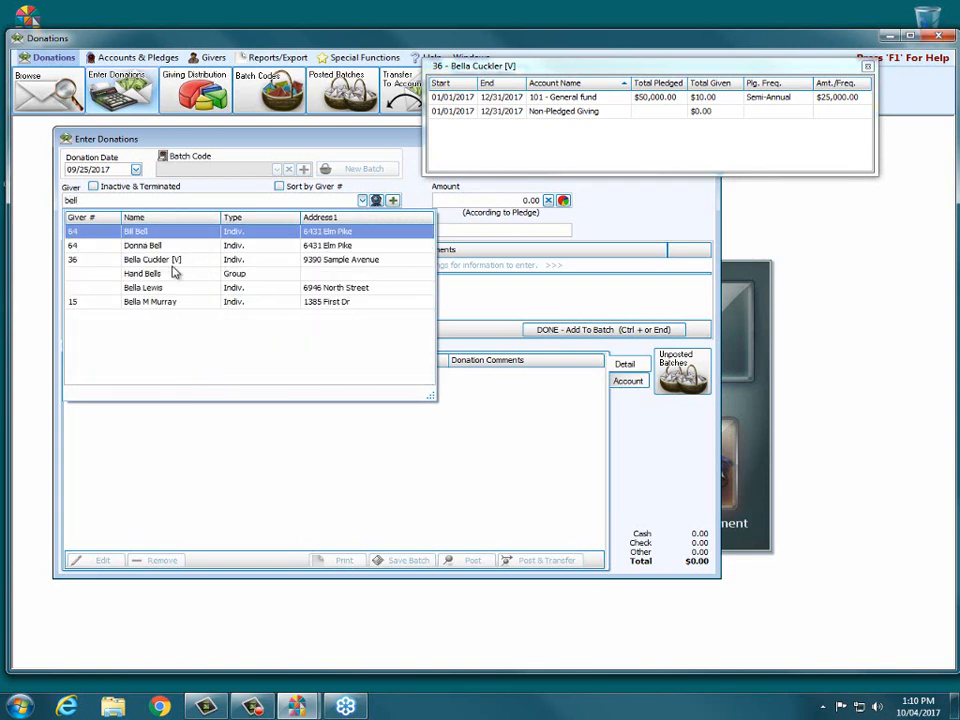
click(192, 252)
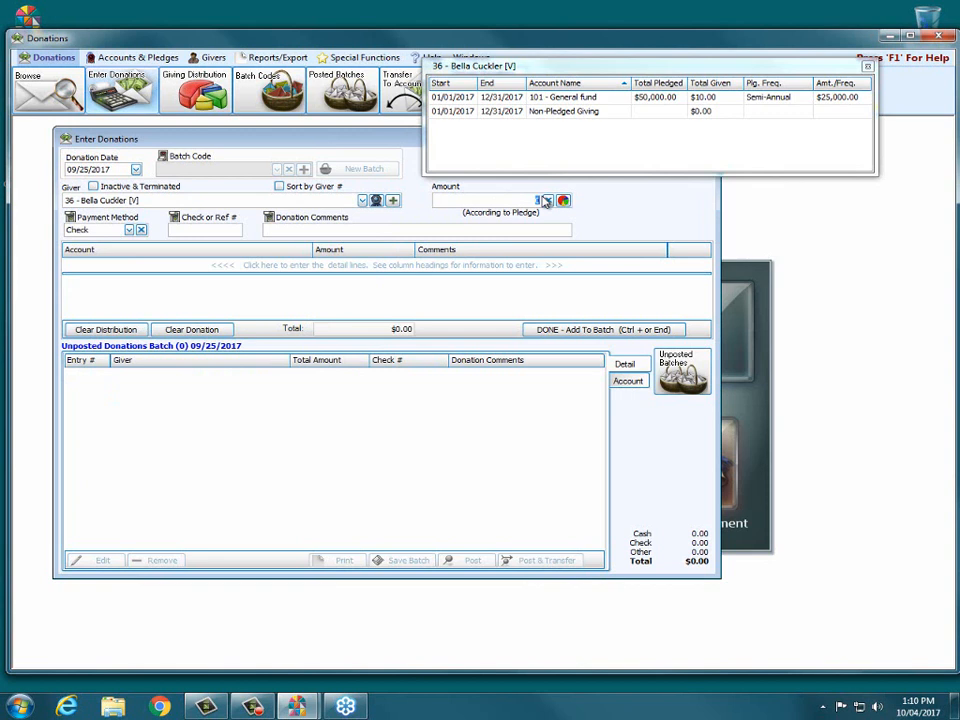
Enter a donation amount of 250, distributed according to pledge.
text(250)
key(Tab)
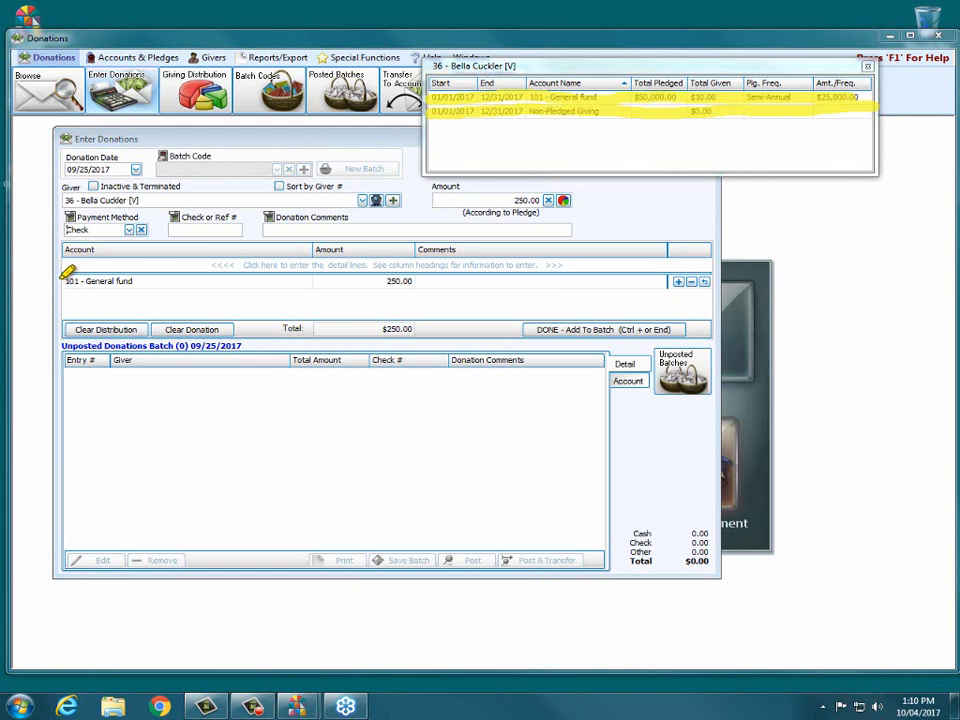
mouse_move(60, 281)
mouse_down()
mouse_move(420, 284)
mouse_move(50, 282)
mouse_move(410, 282)
mouse_up()
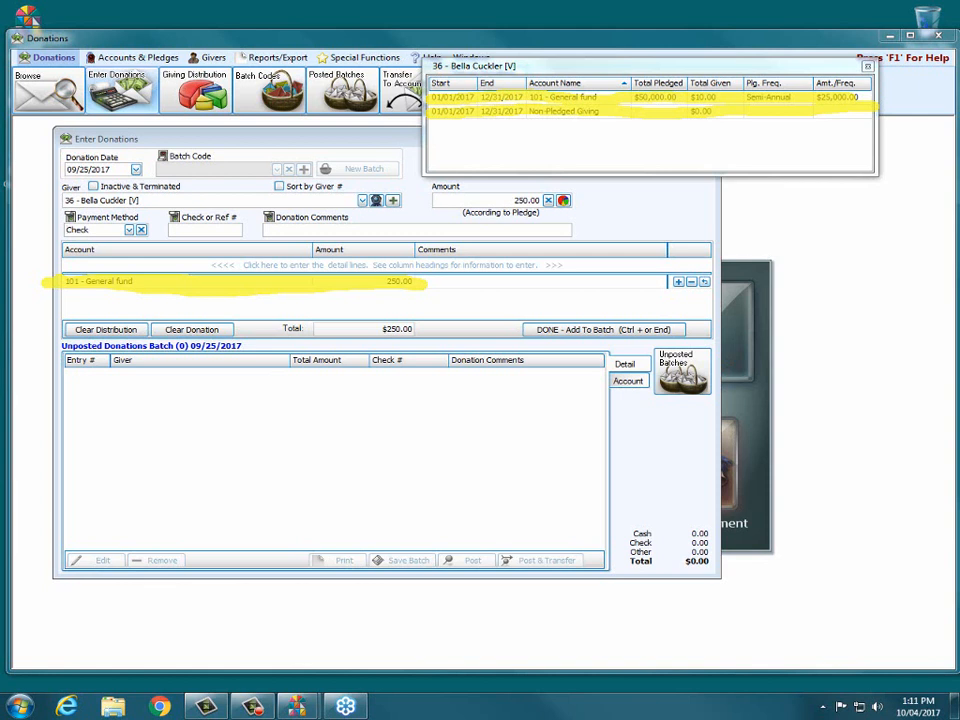
click(850, 255)
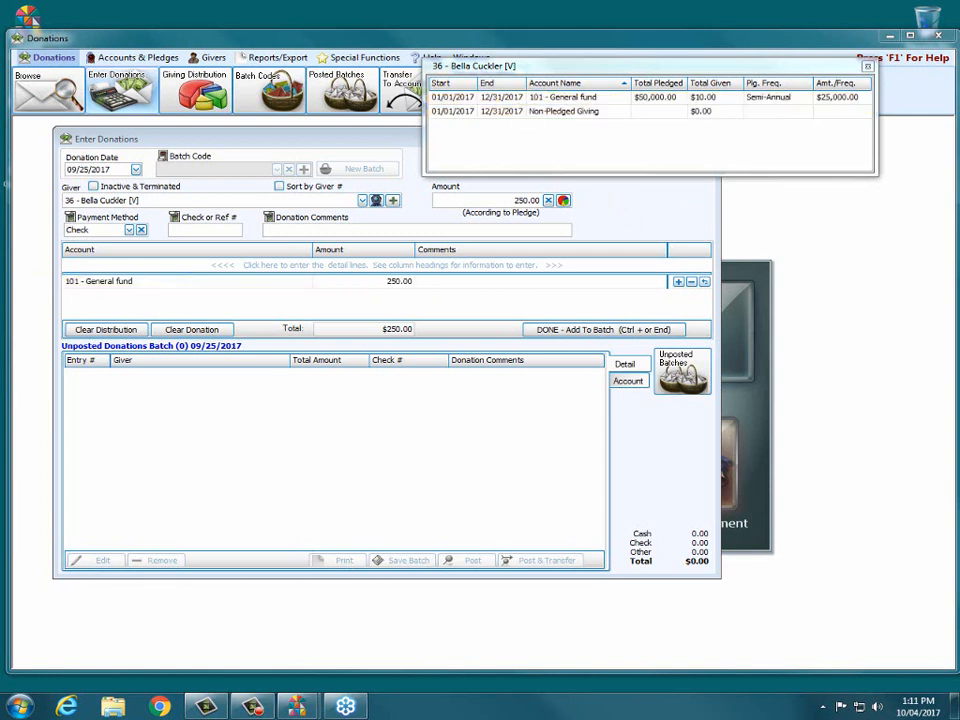
Clear the donation's distribution, and enter the 250 amount again with the distribution type set to Manual Distribution.
click(114, 334)
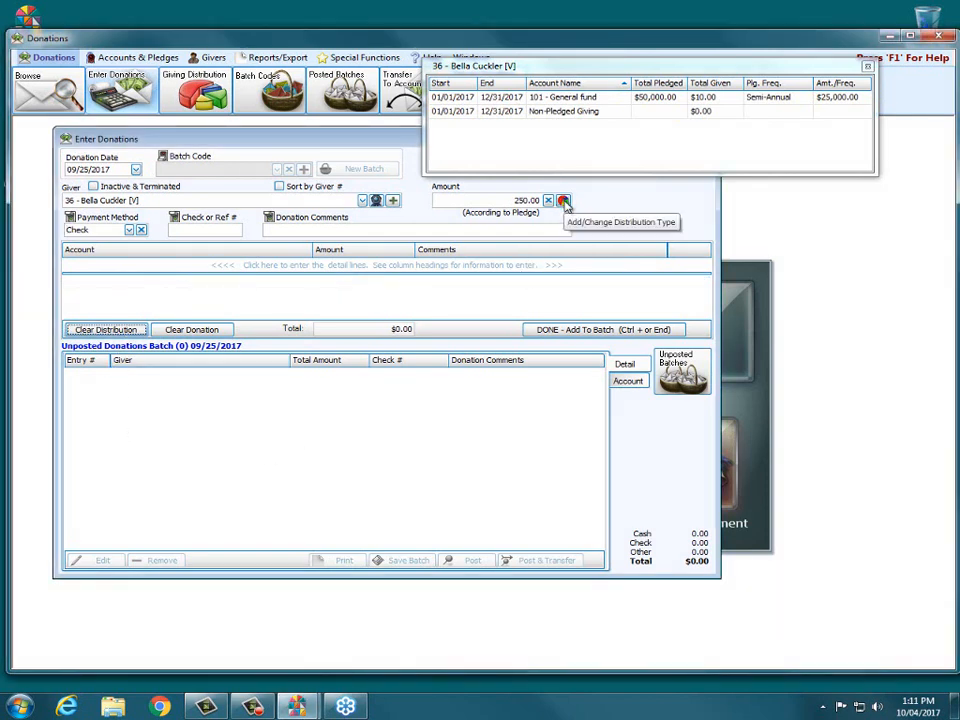
click(564, 202)
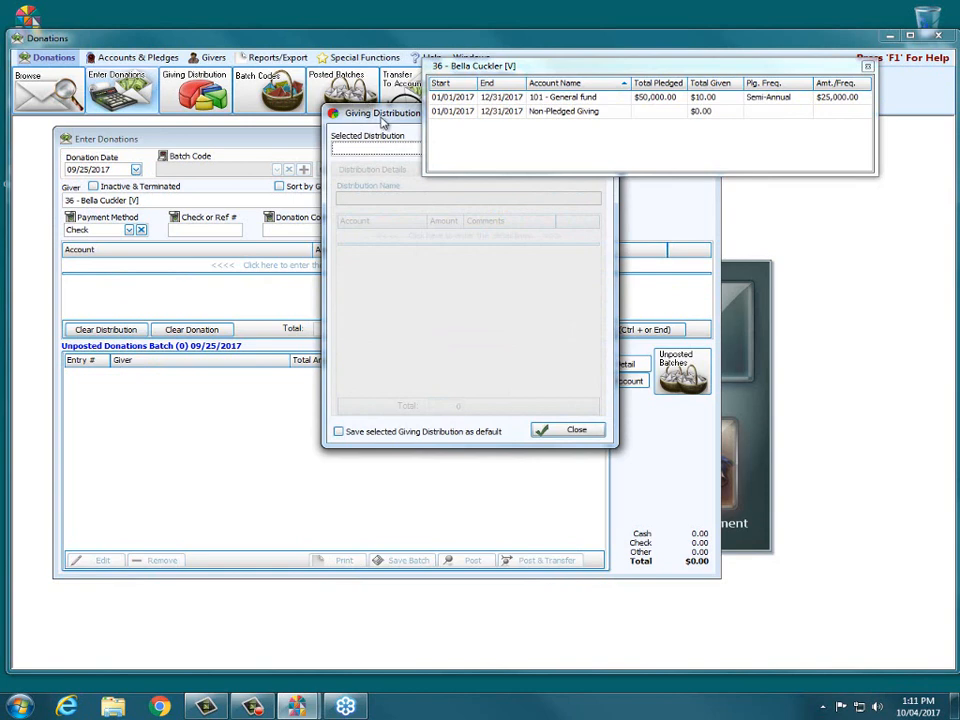
drag(381, 121, 391, 229)
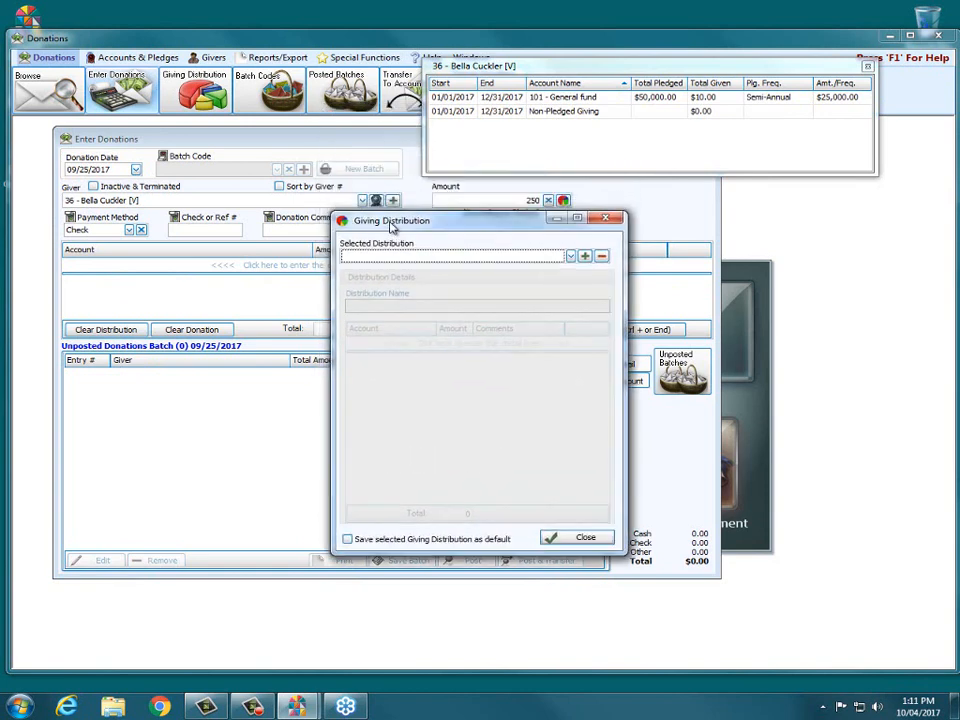
click(571, 256)
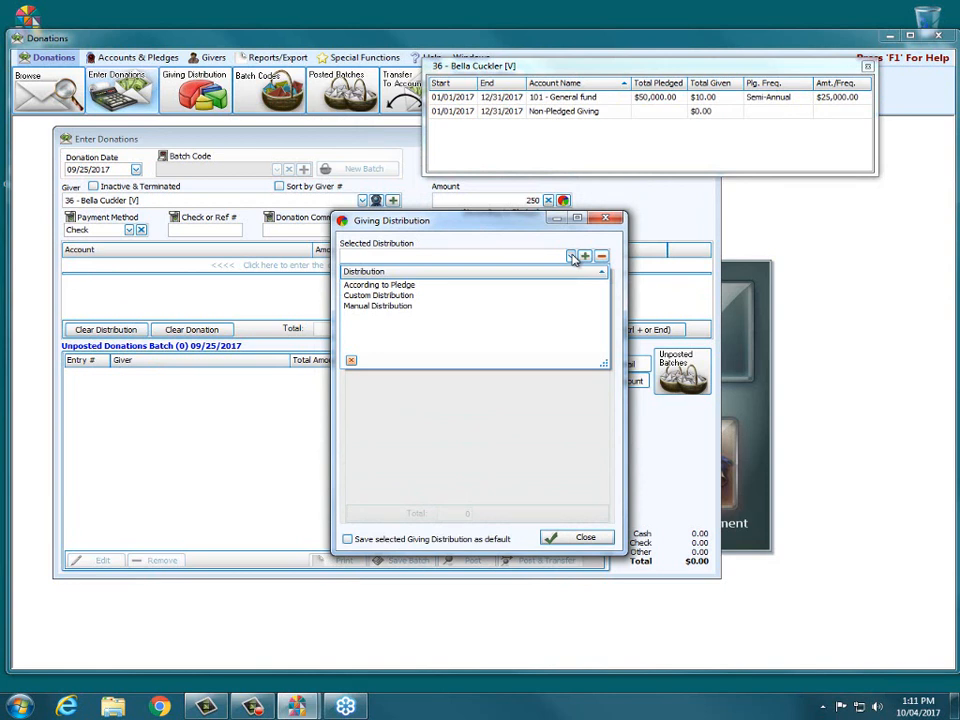
click(378, 306)
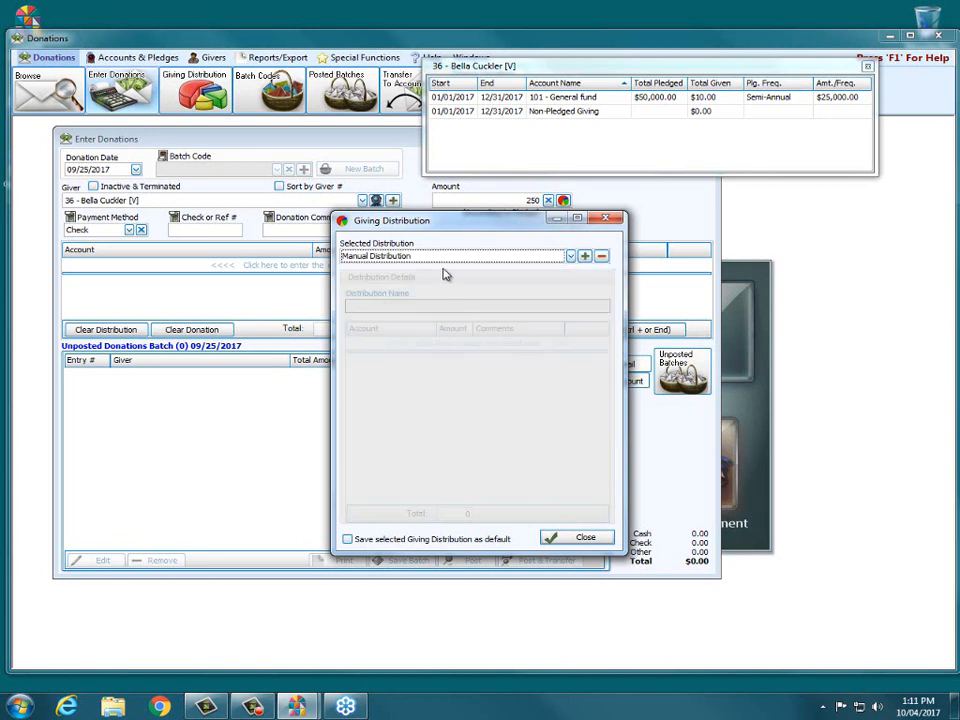
click(561, 539)
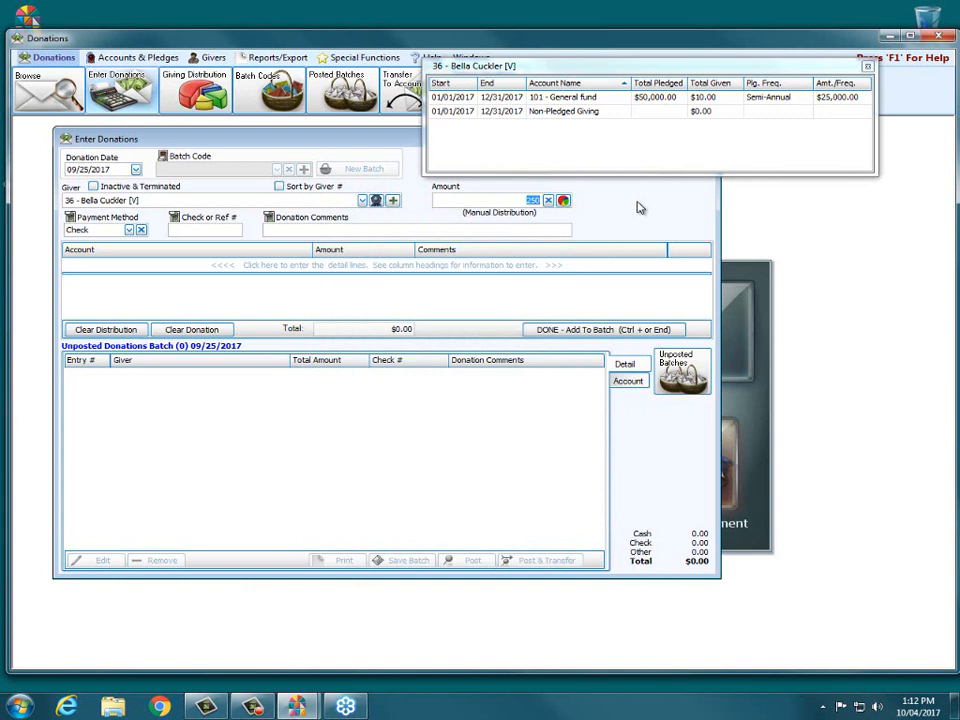
text(250)
key(Tab)
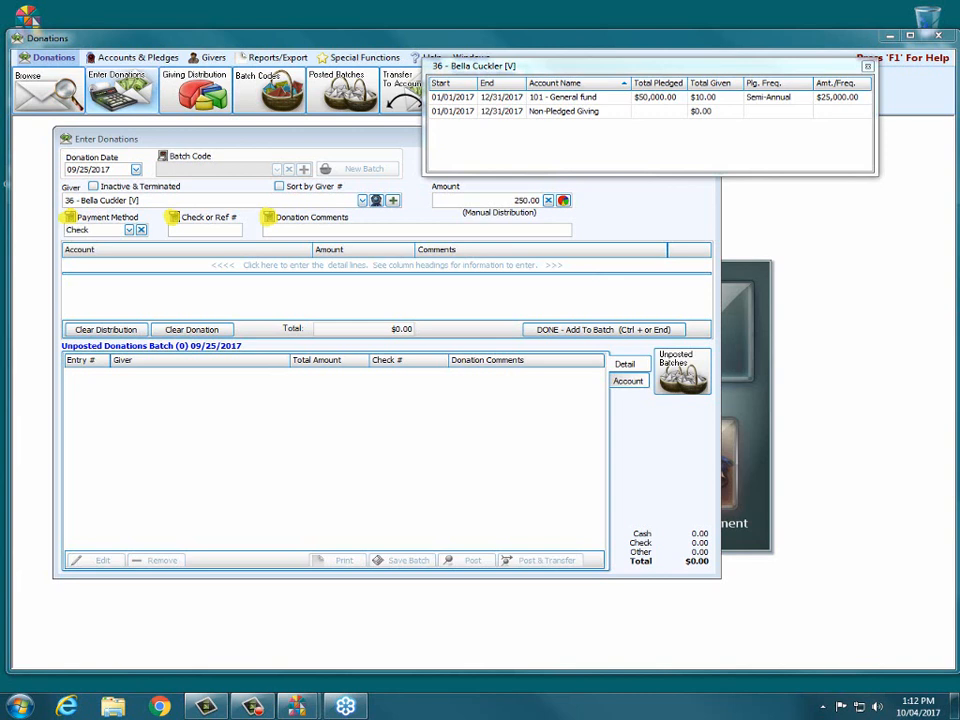
Disable the Donation Comments, Check or Ref # and Payment Method fields, and enable Payment Method and Check or Ref # again.
click(268, 217)
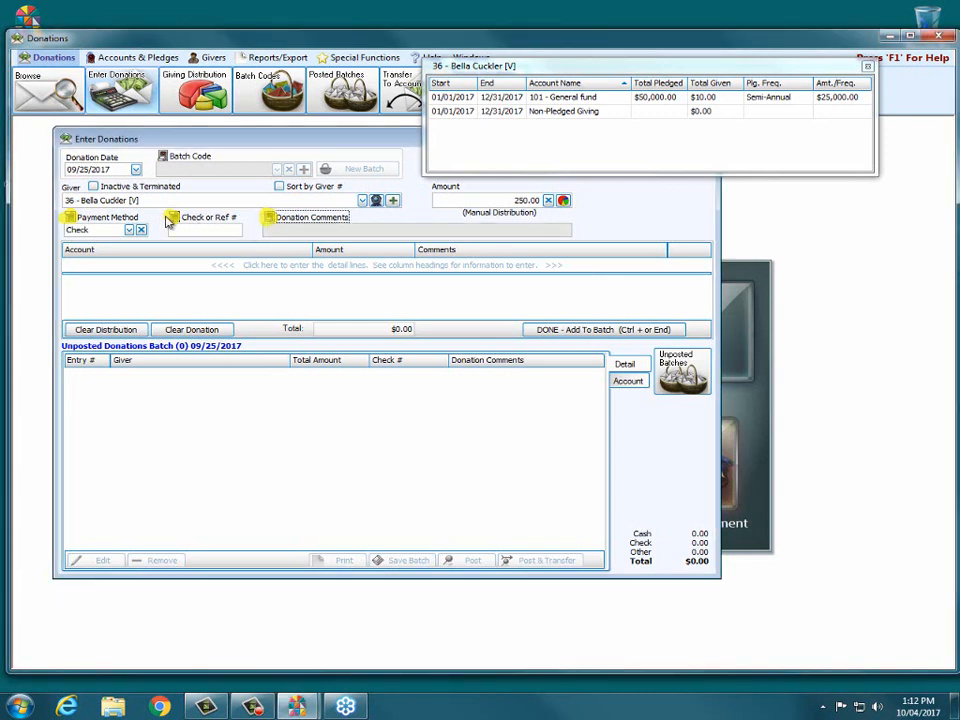
click(172, 217)
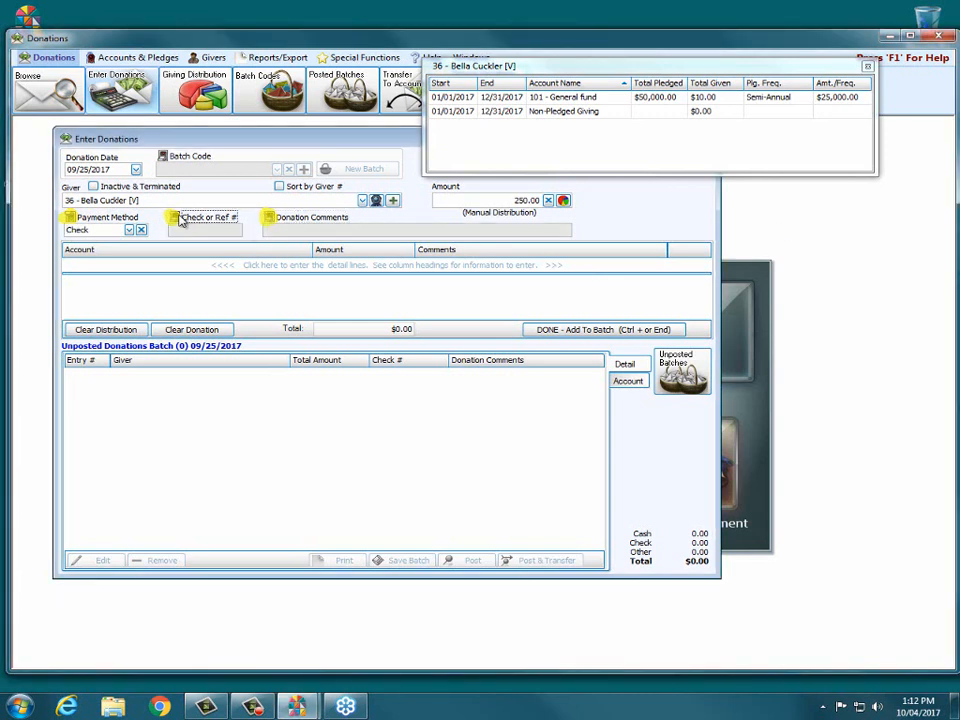
click(70, 217)
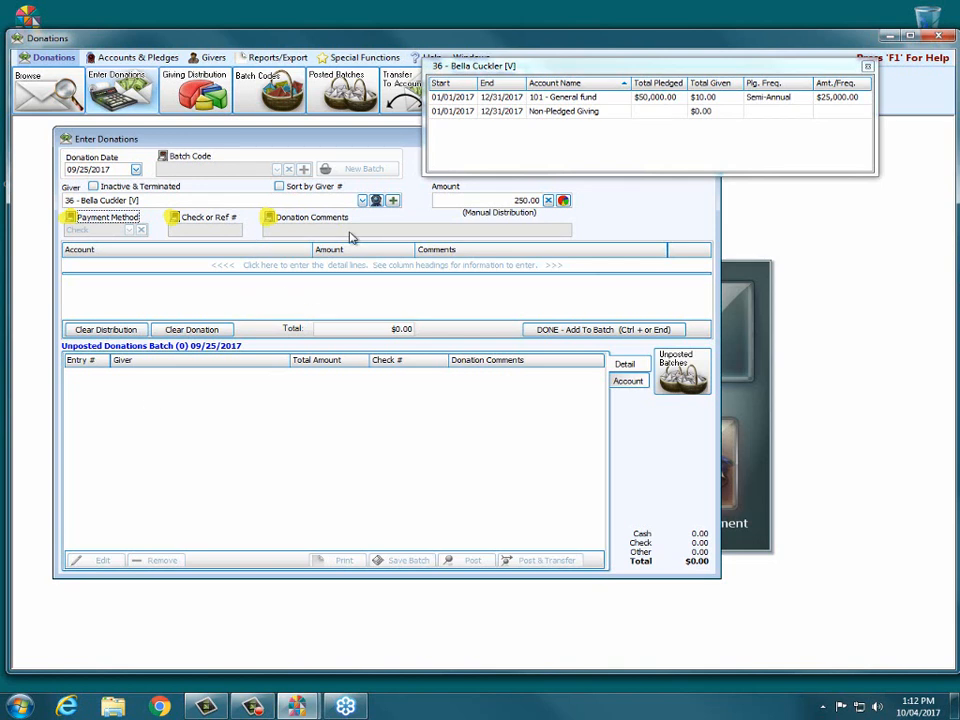
click(72, 218)
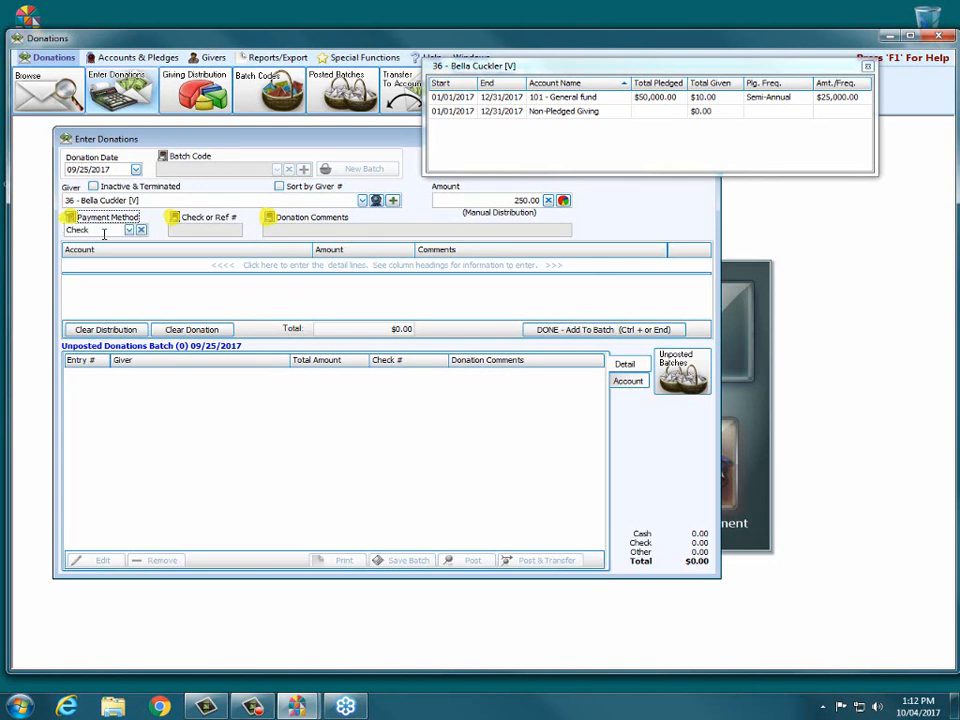
click(174, 219)
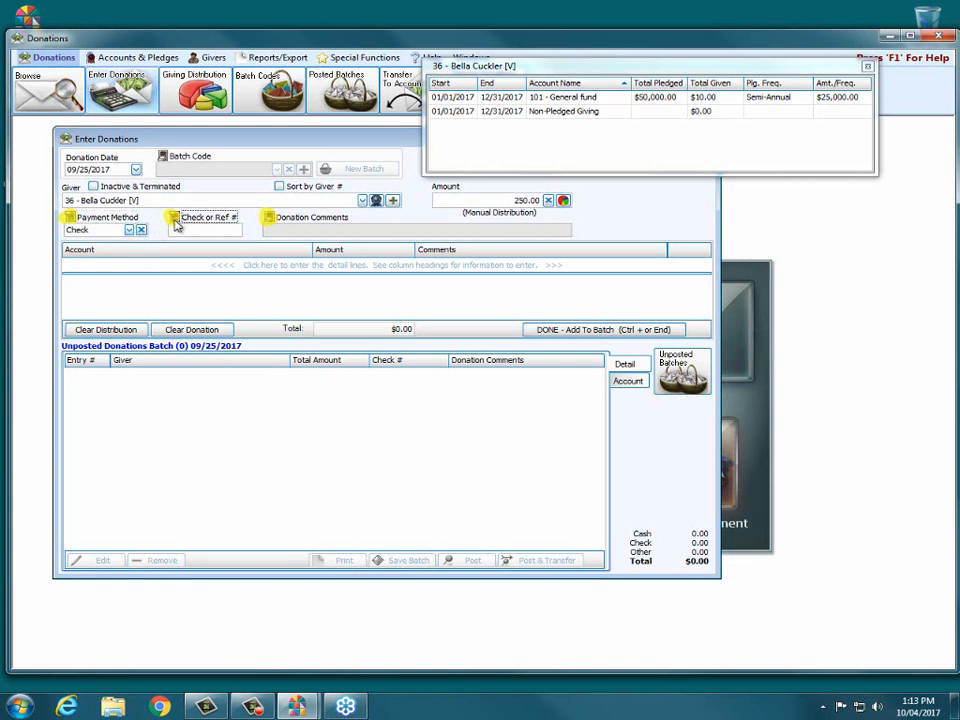
Clear the payment method and assign the 250.00 to the 101 - General fund account.
click(212, 229)
click(141, 230)
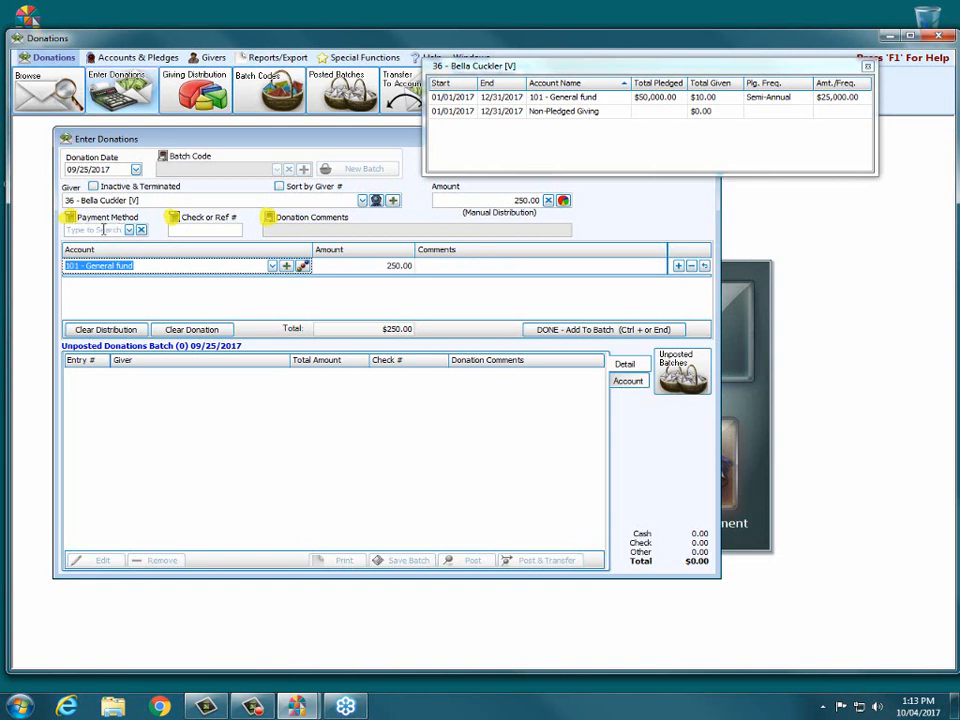
click(203, 231)
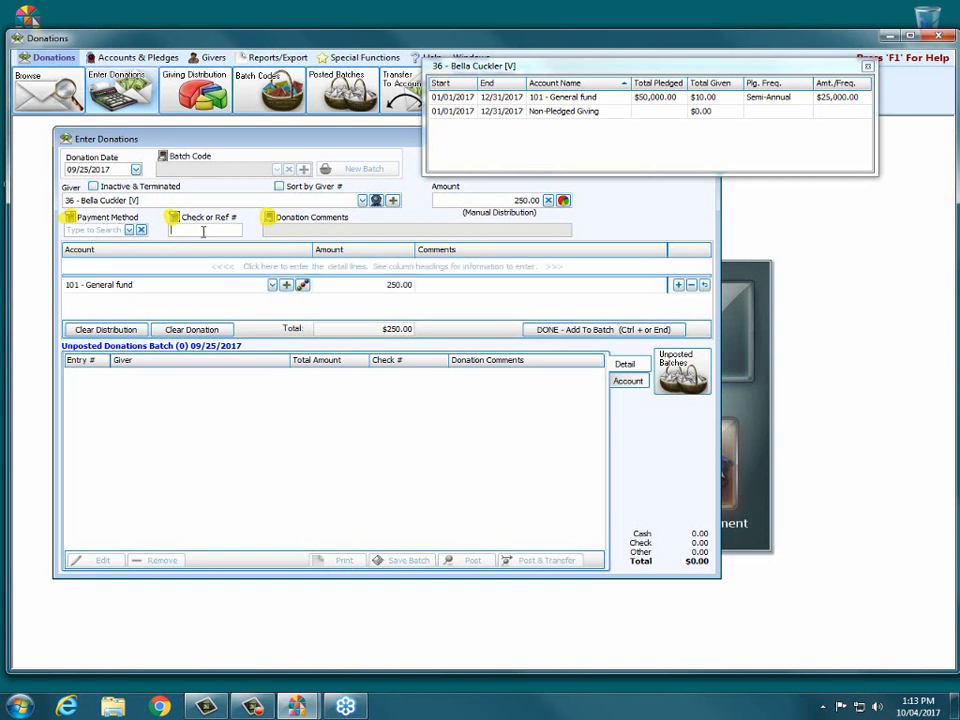
Disable the Check or Ref # and Payment Method fields, enable Donation Comments, and open the General fund line's comments for editing.
click(175, 218)
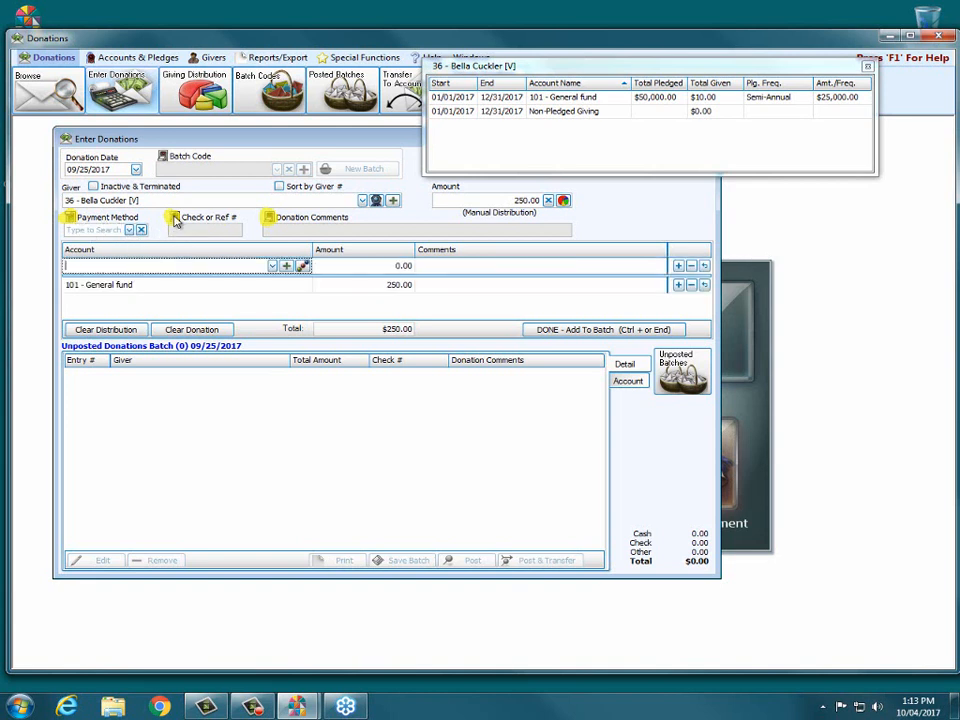
click(70, 218)
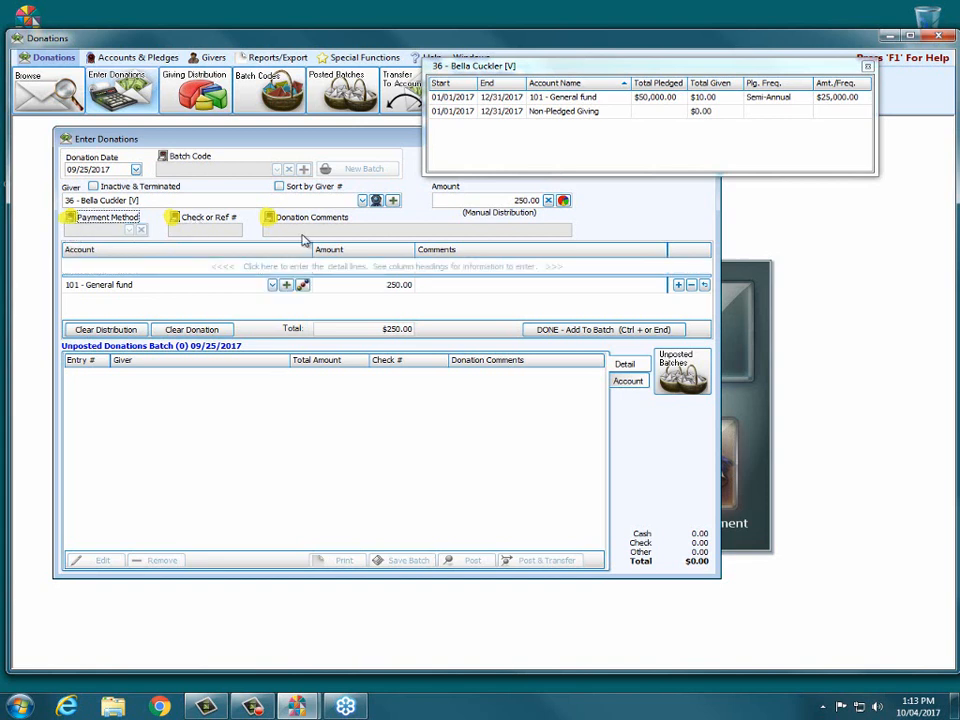
click(269, 219)
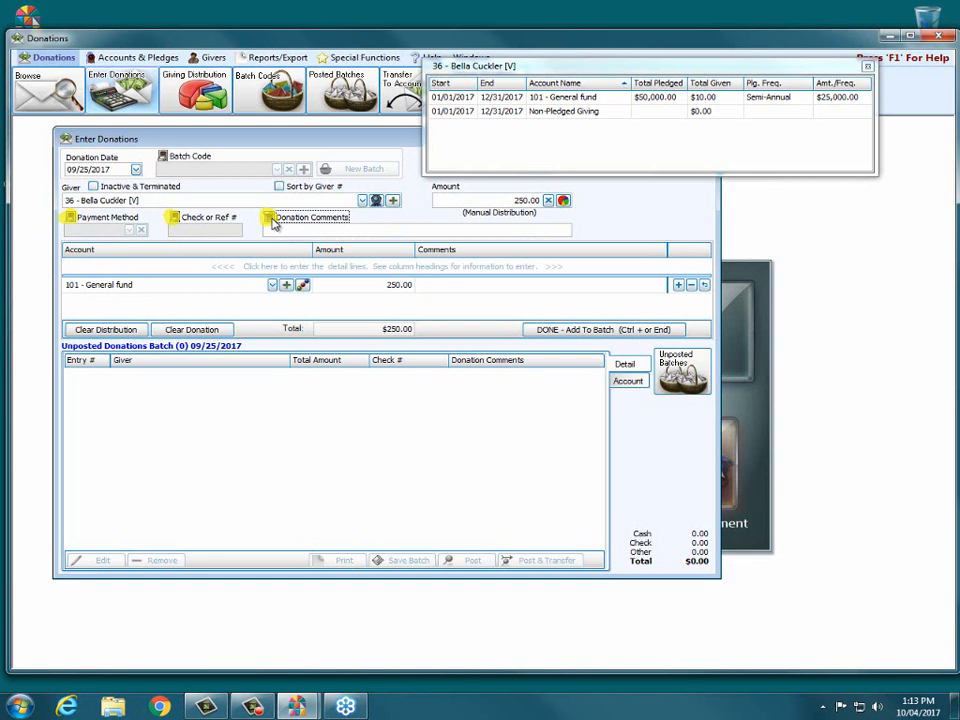
click(277, 228)
click(450, 288)
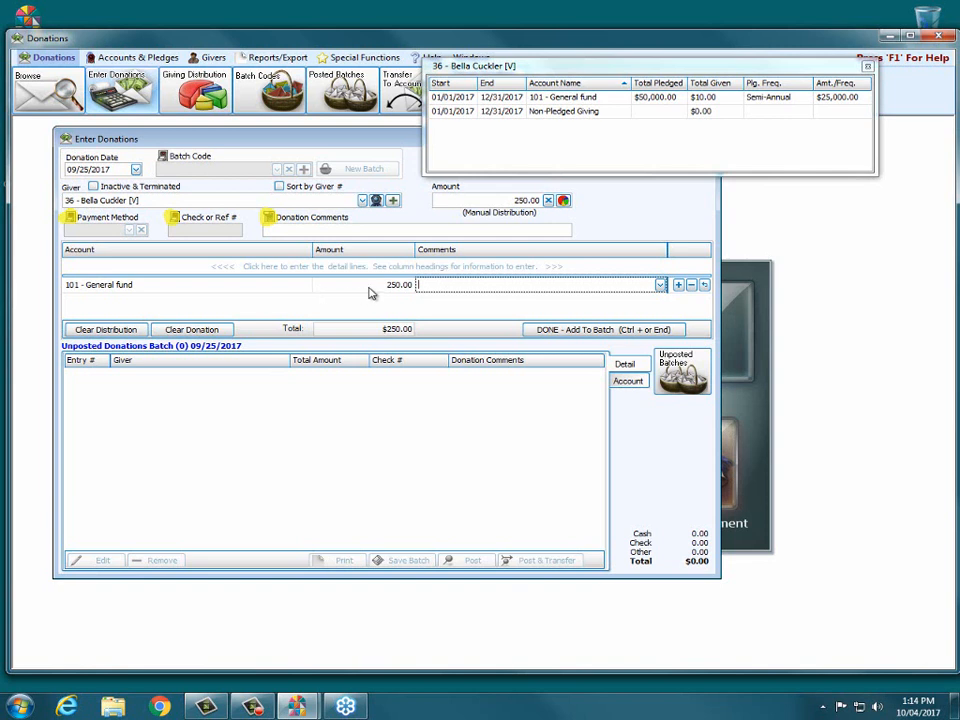
Set the General fund line's amount to 0 and disable the Donation Comments field.
click(398, 285)
key(BackSpace)
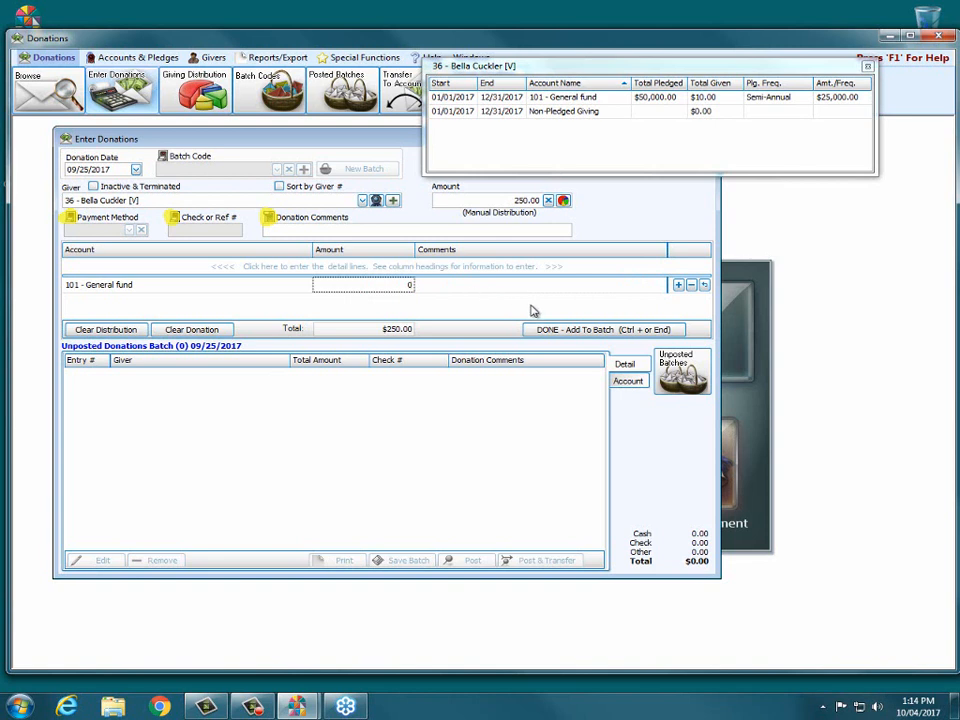
click(483, 286)
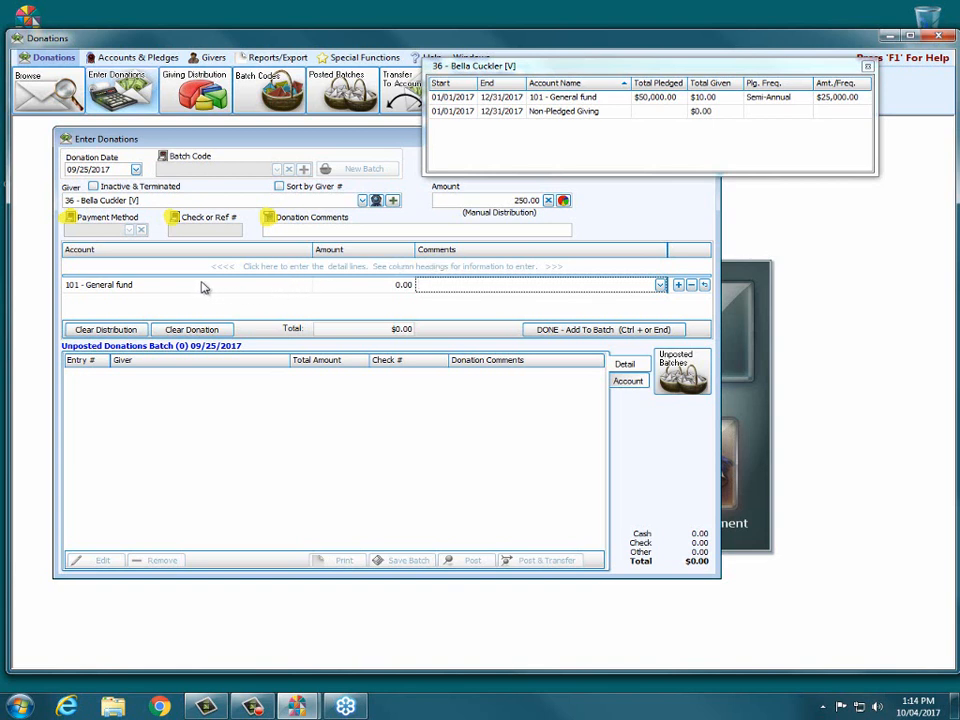
click(270, 217)
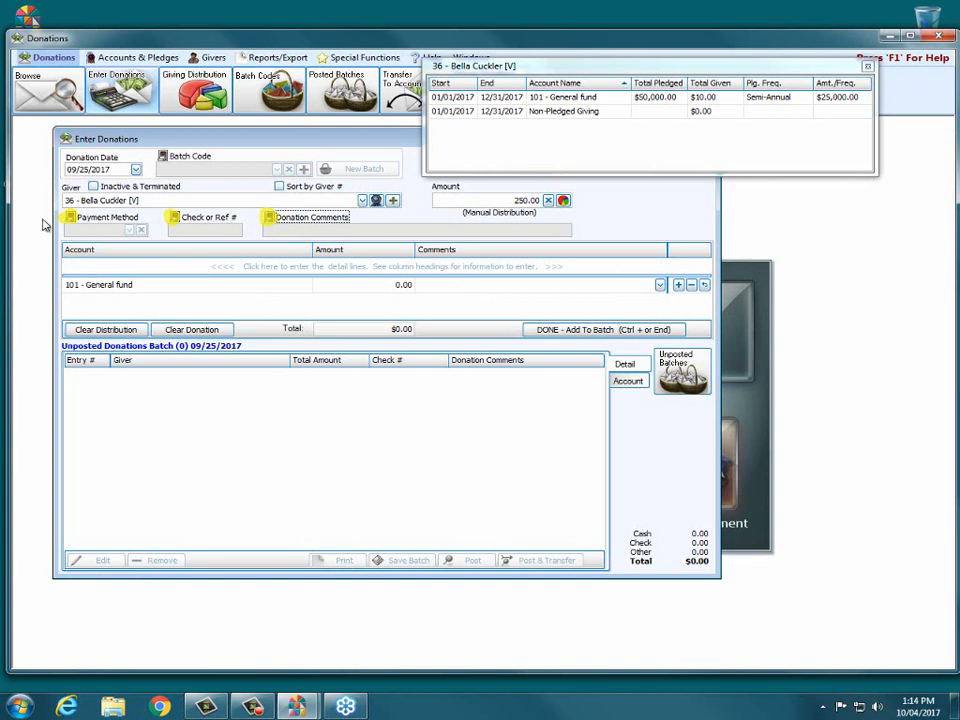
Set the General fund line's amount to 250.
click(238, 266)
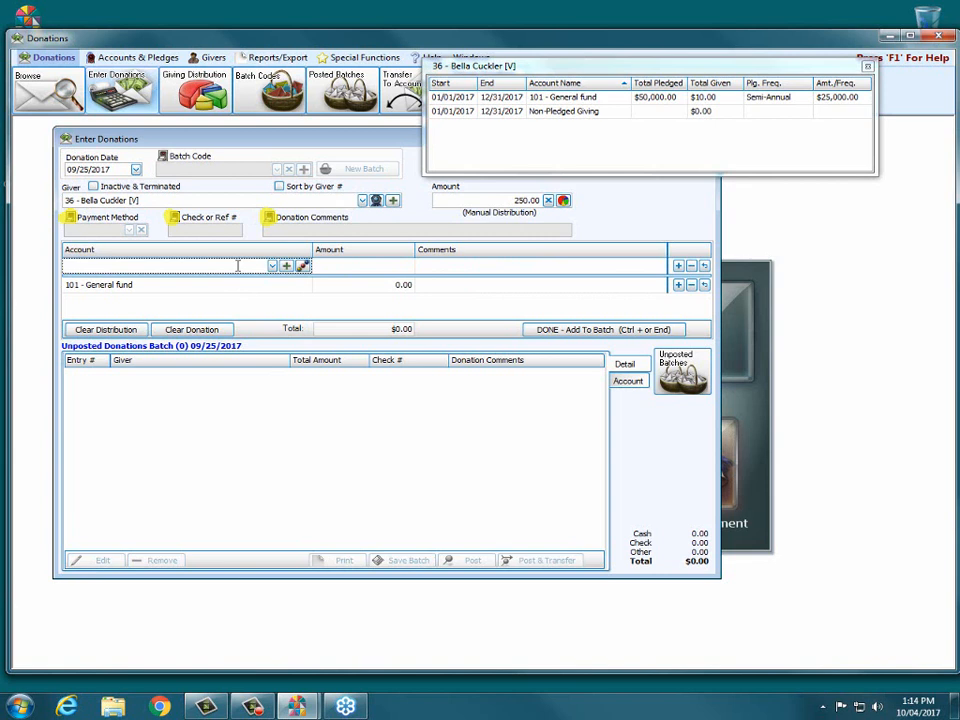
click(392, 286)
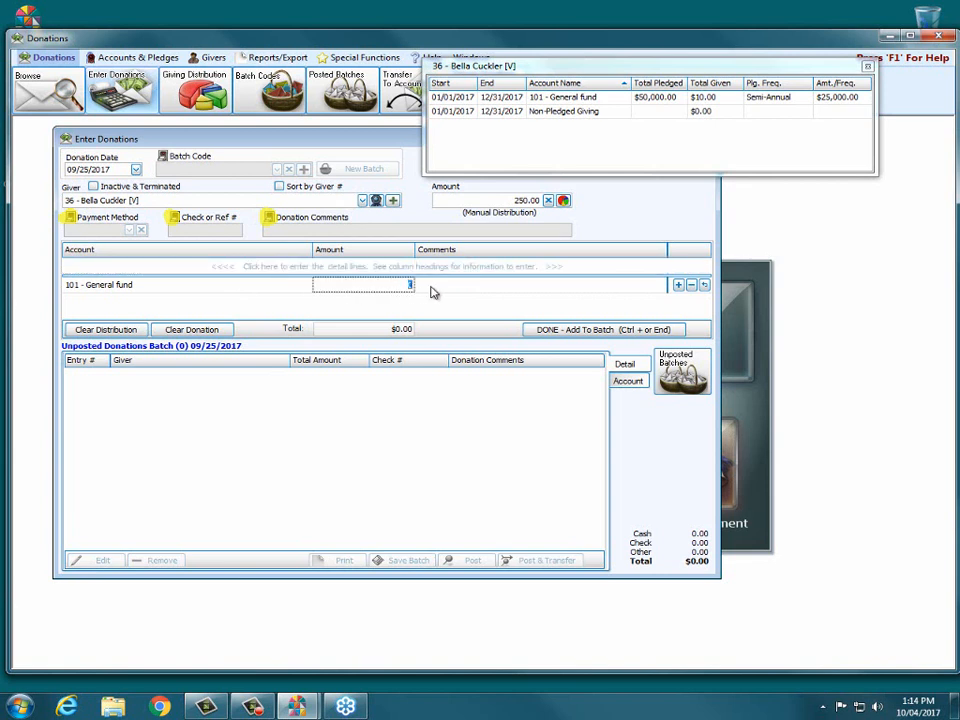
text(250)
key(Return)
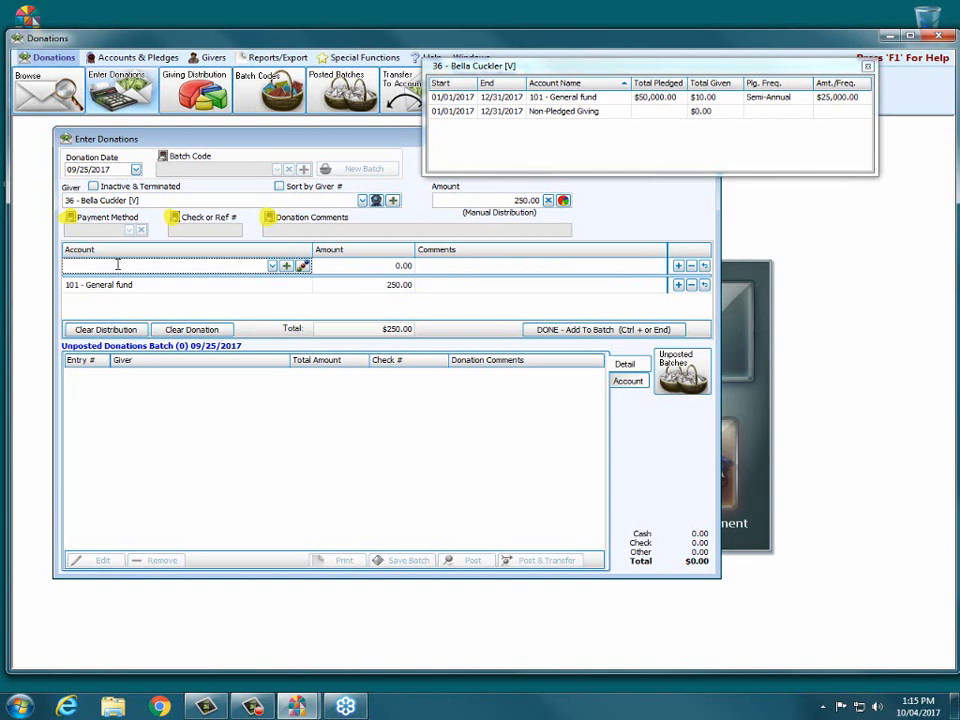
Add a detail line for the 105 - Organ account with an amount of 50.
text(organ)
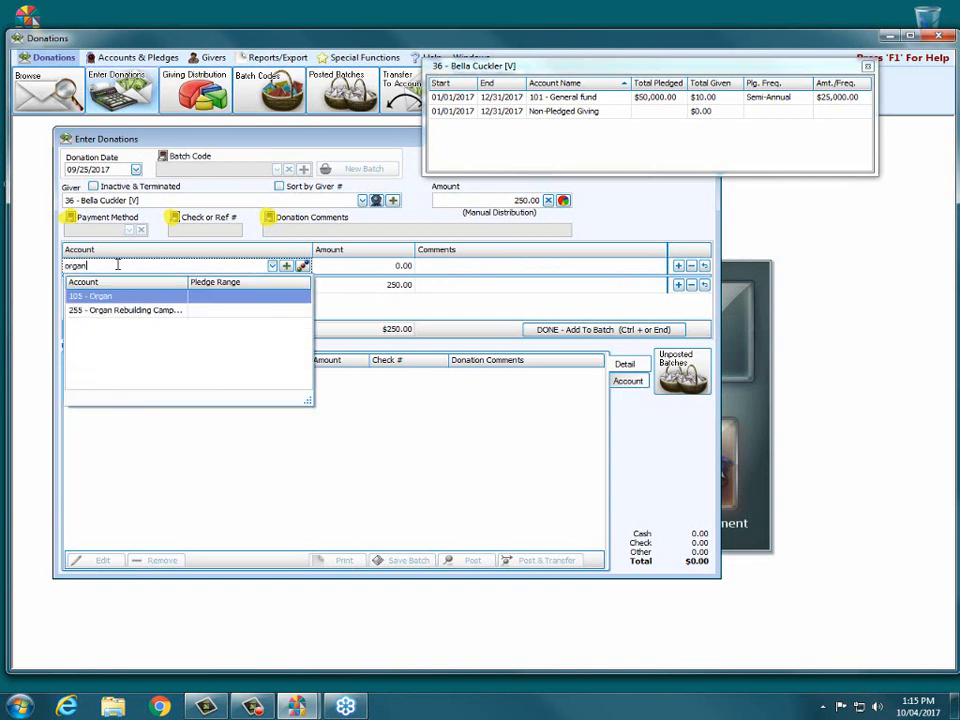
key(Tab)
text(50)
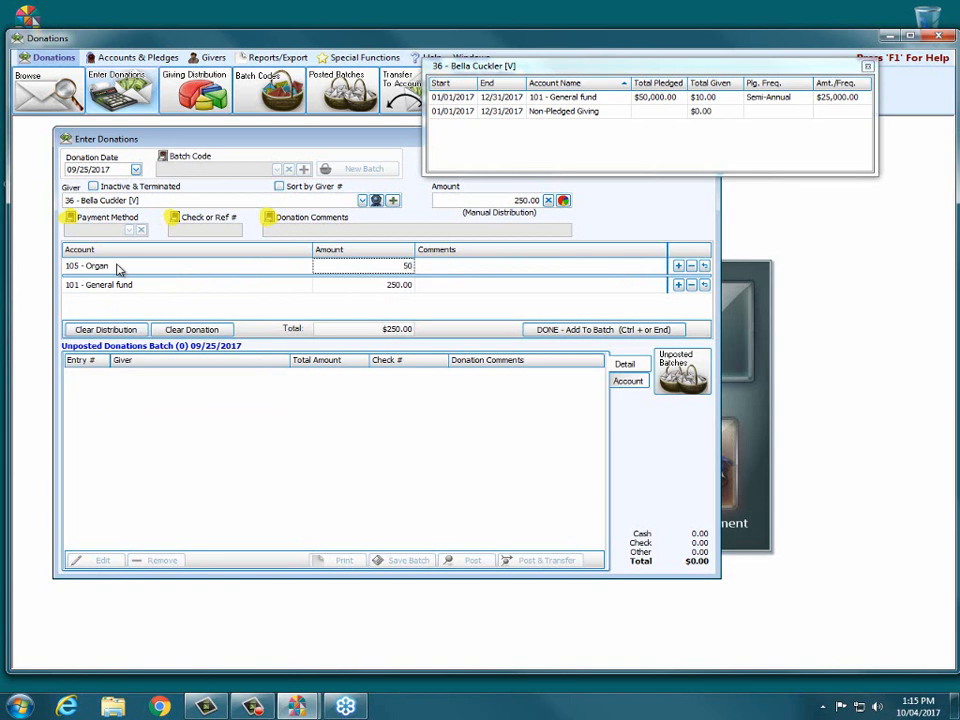
key(Tab)
key(Tab)
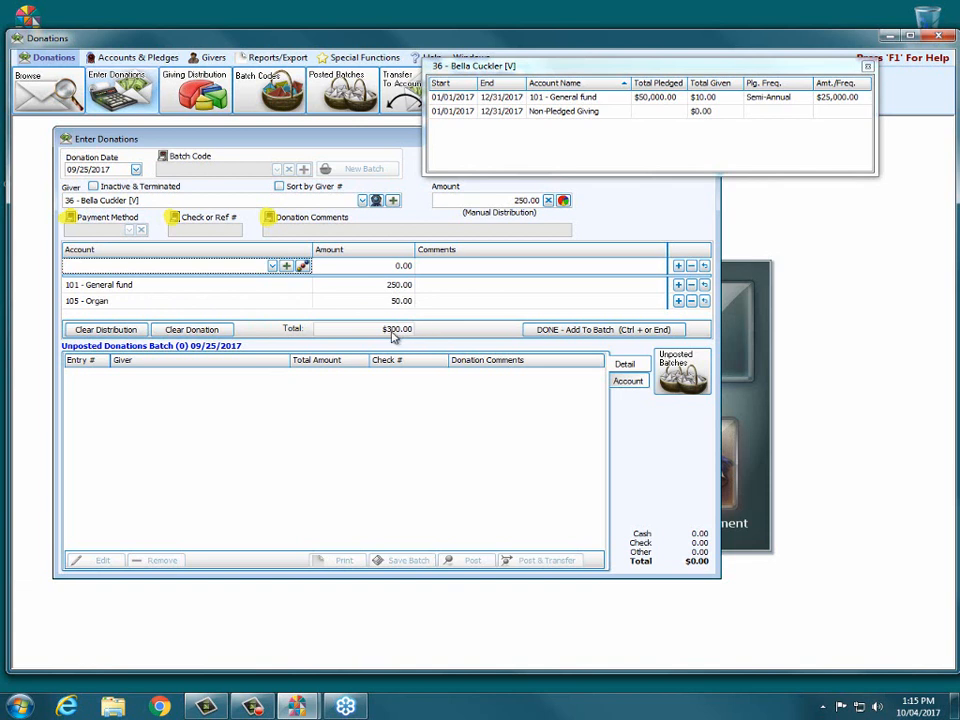
Decline the amount correction once, and add the donation to the batch with its amount corrected to match the distribution total.
click(520, 199)
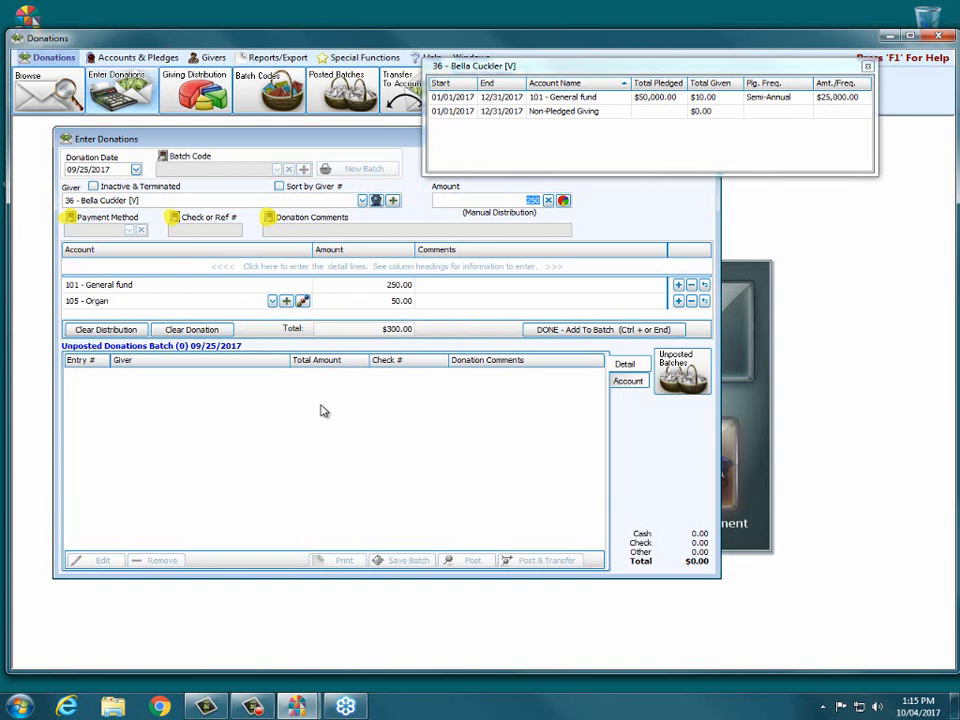
click(571, 330)
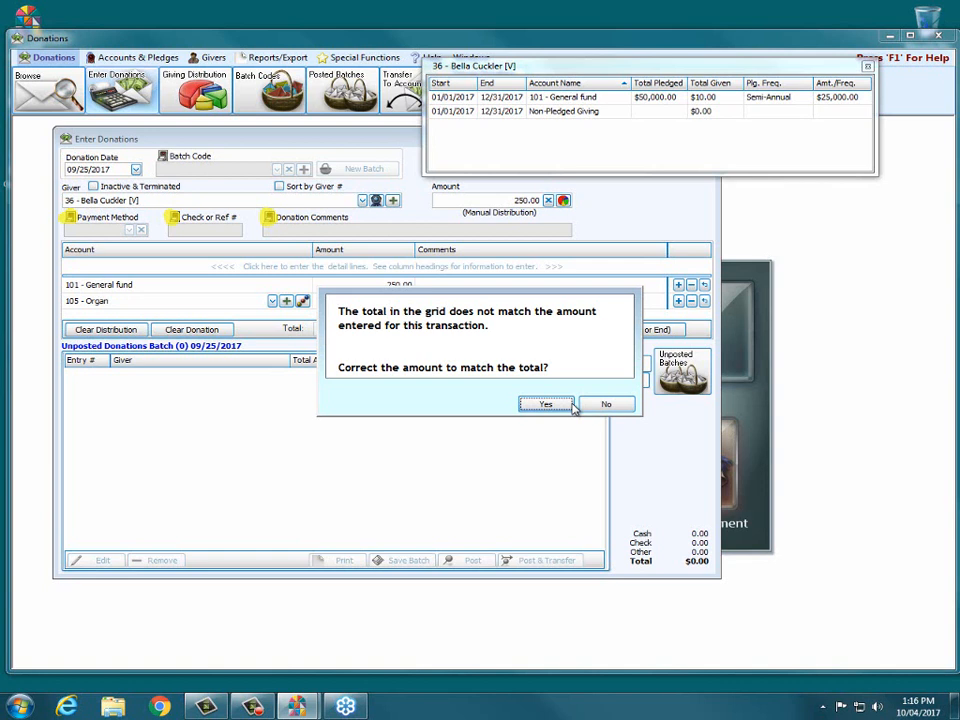
click(604, 405)
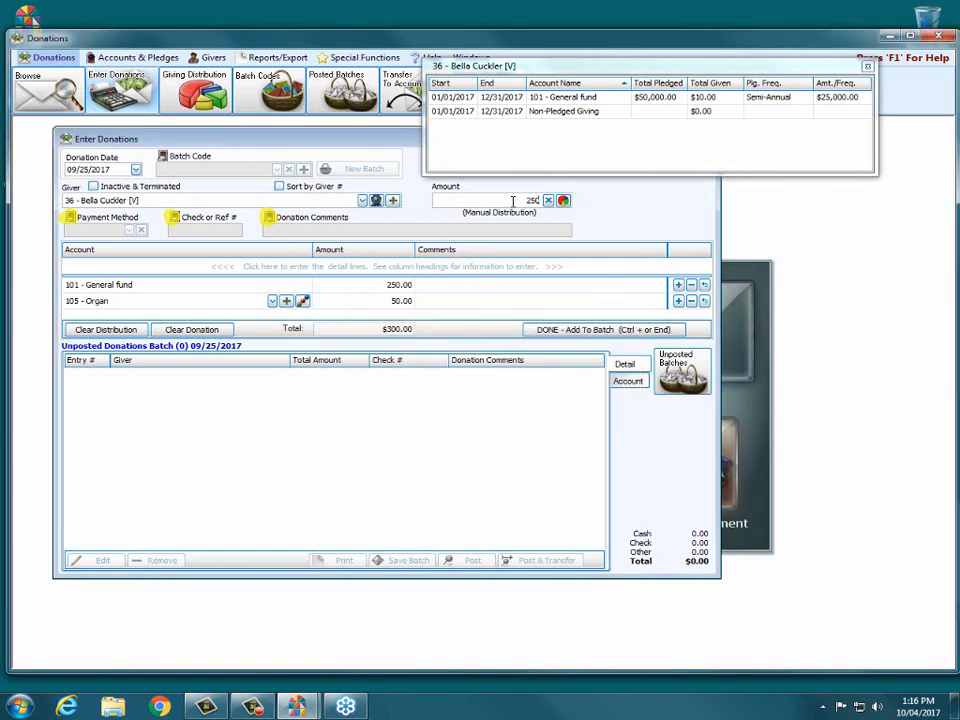
click(618, 330)
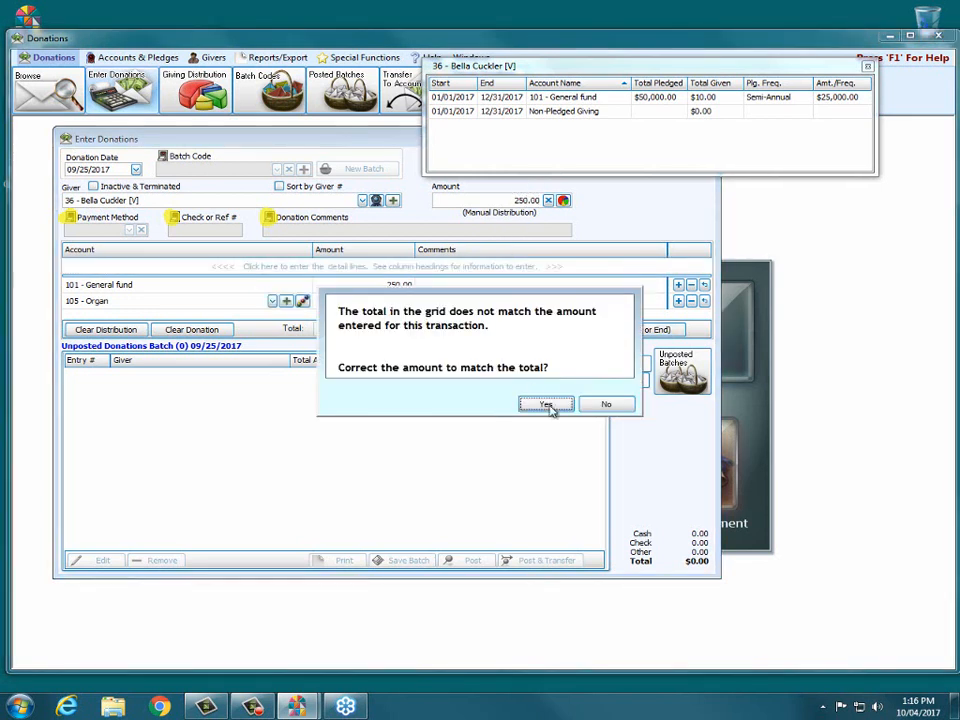
click(550, 405)
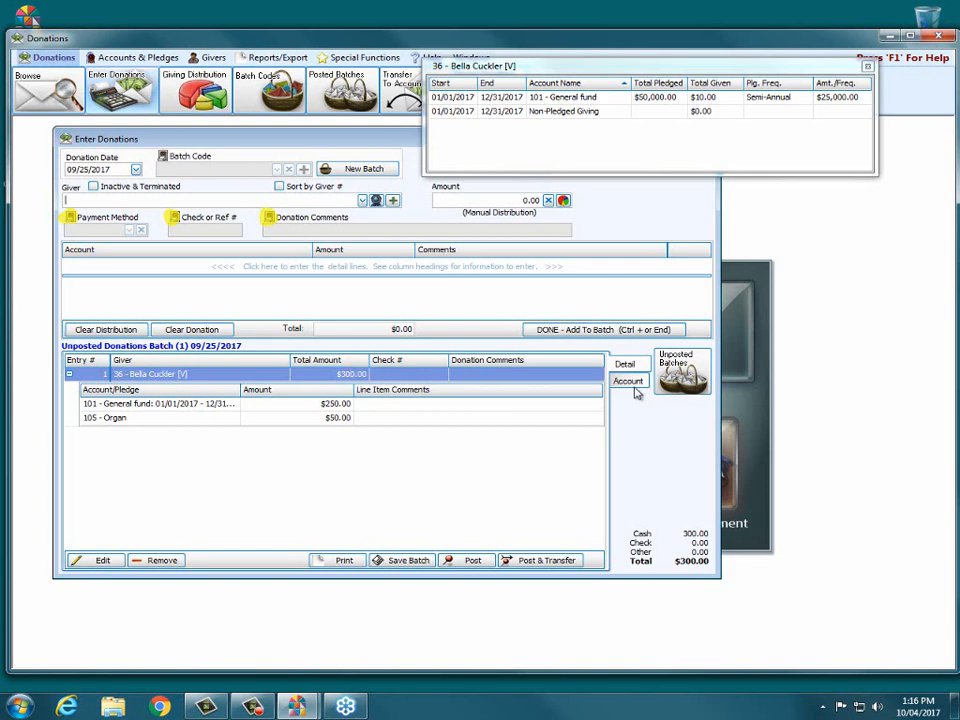
Choose the individual giver listed directly below Dinner Group for a new donation and enter an amount of 50.
click(361, 203)
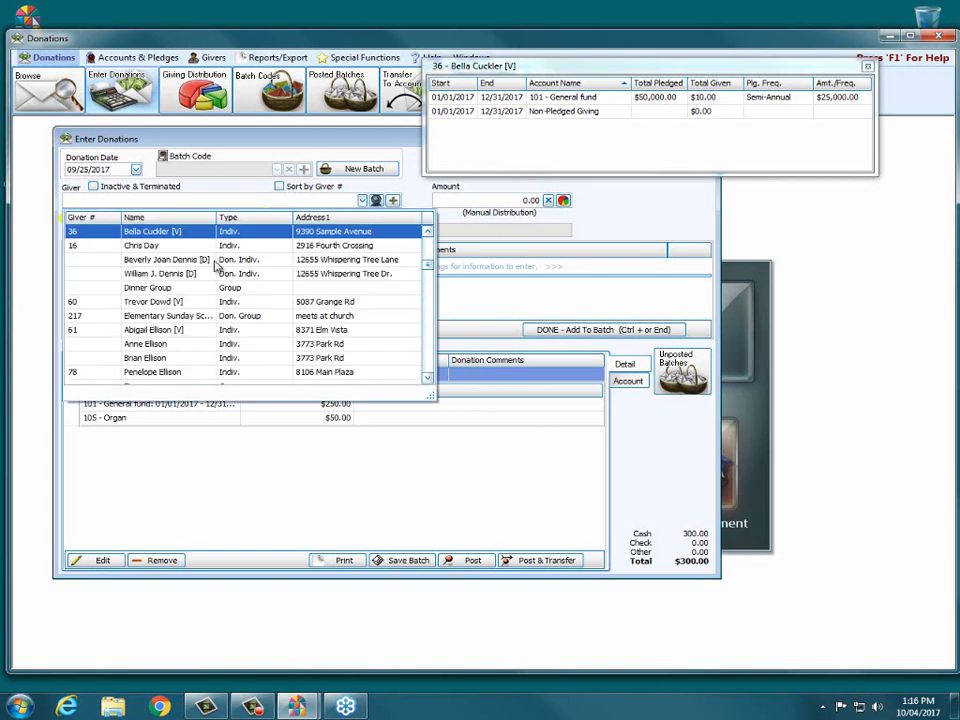
click(175, 181)
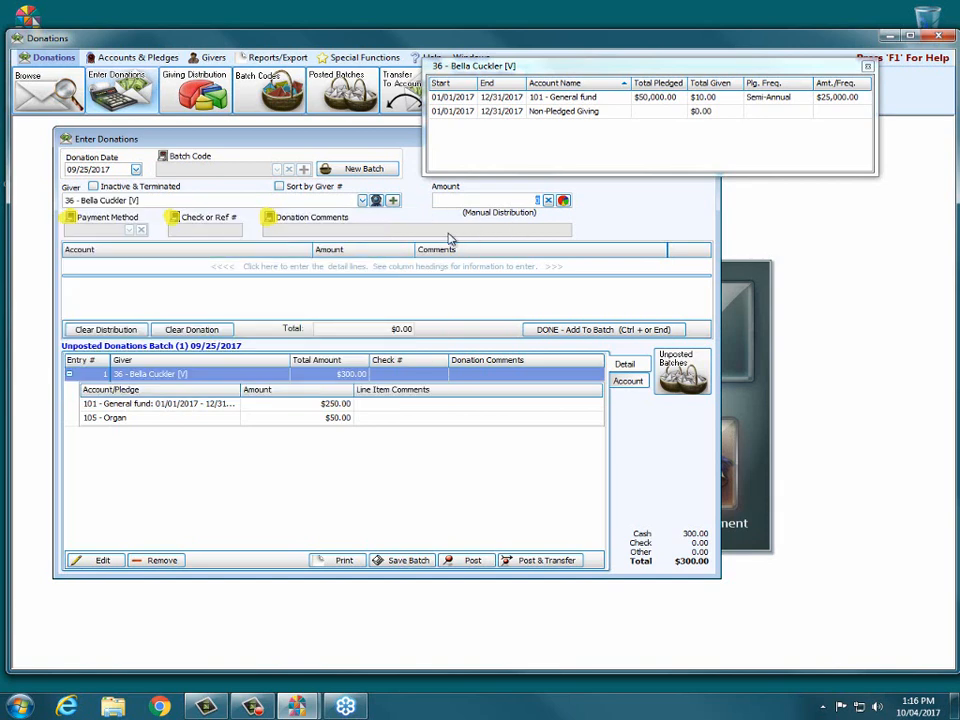
click(363, 202)
click(322, 302)
text(50)
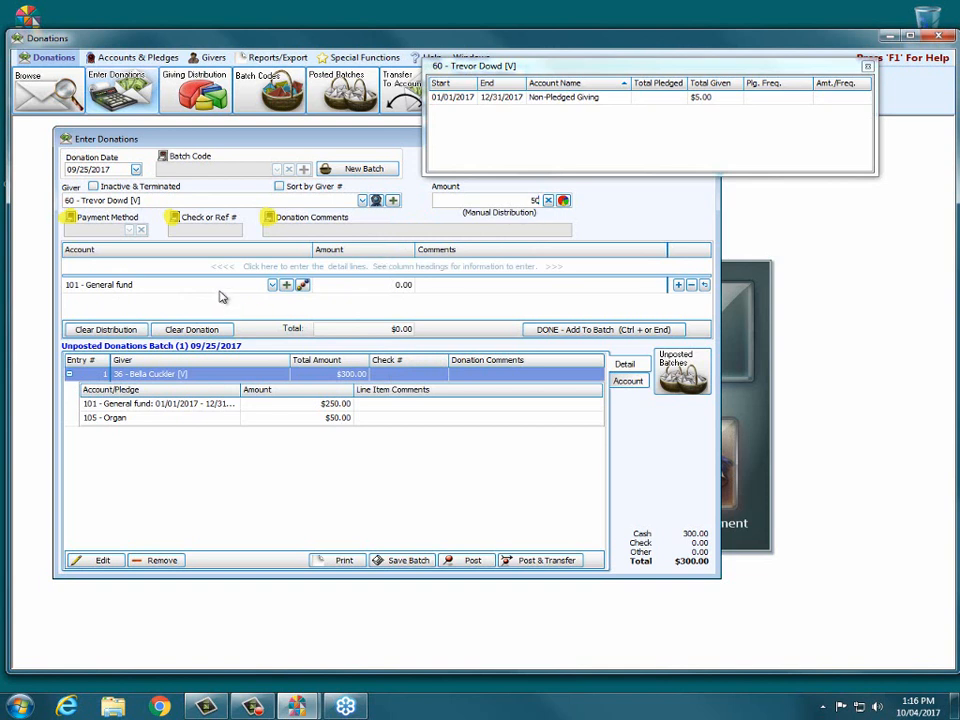
Discard the extra blank detail line and search the accounts for ORG on the General fund line.
click(678, 285)
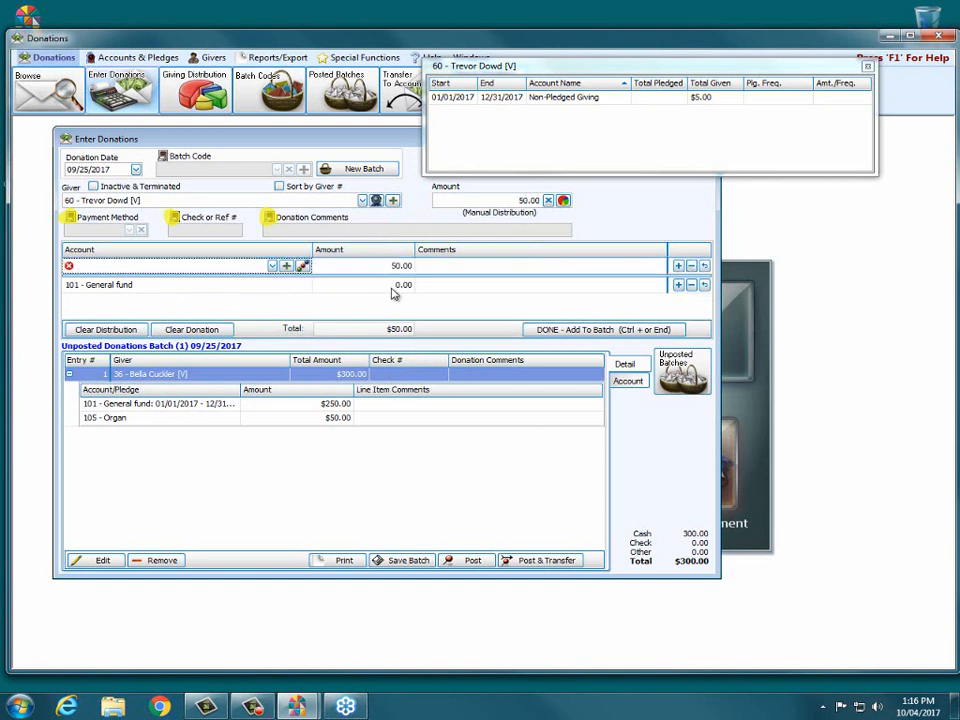
click(703, 285)
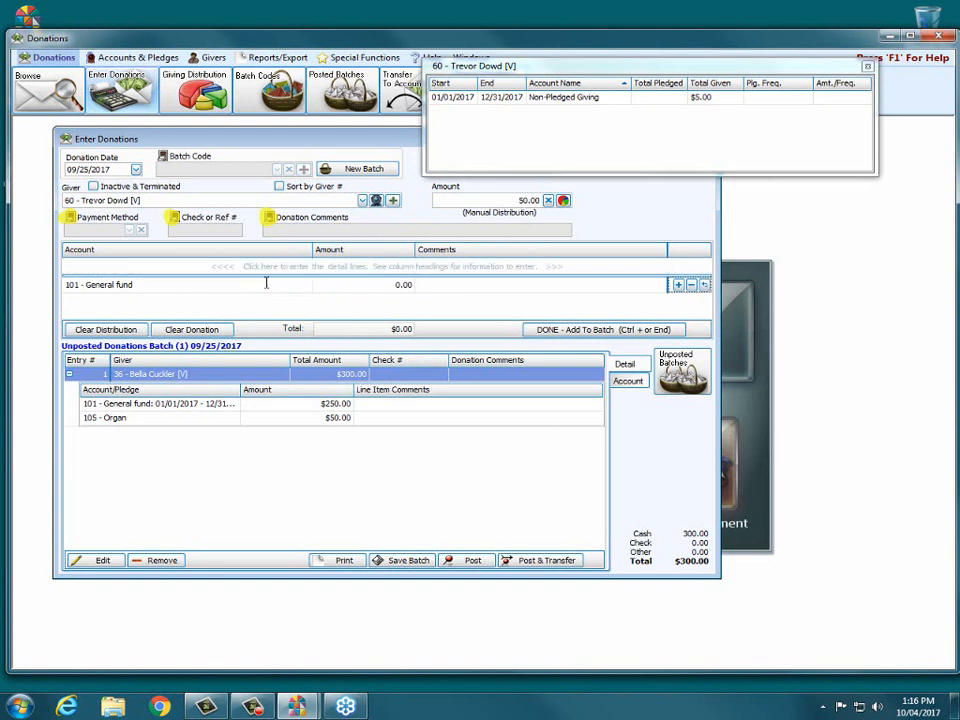
click(268, 284)
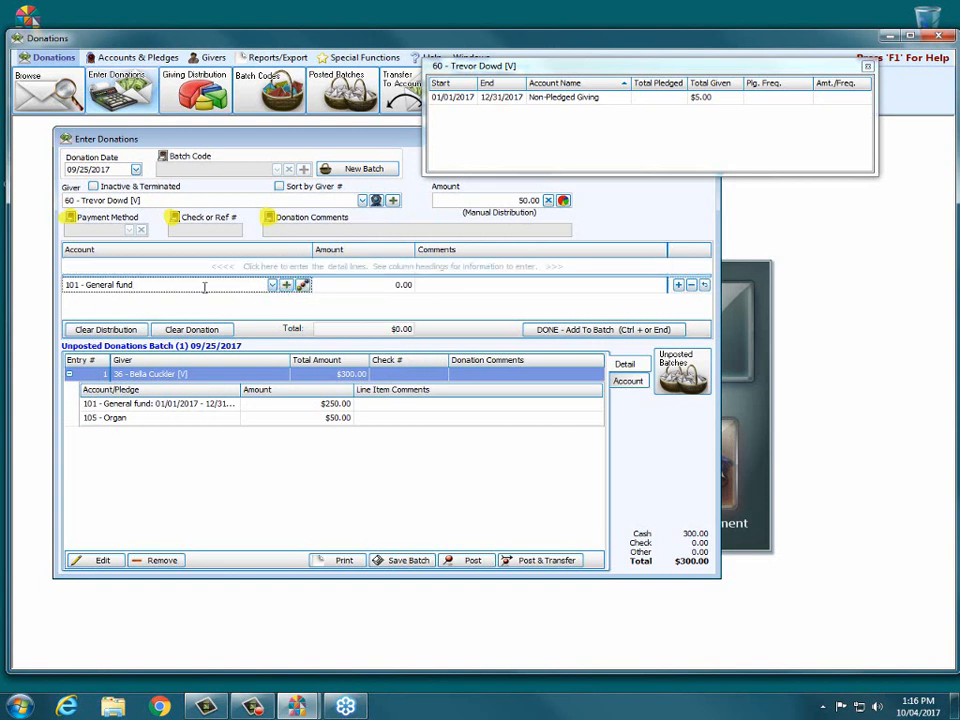
drag(206, 285, 2, 287)
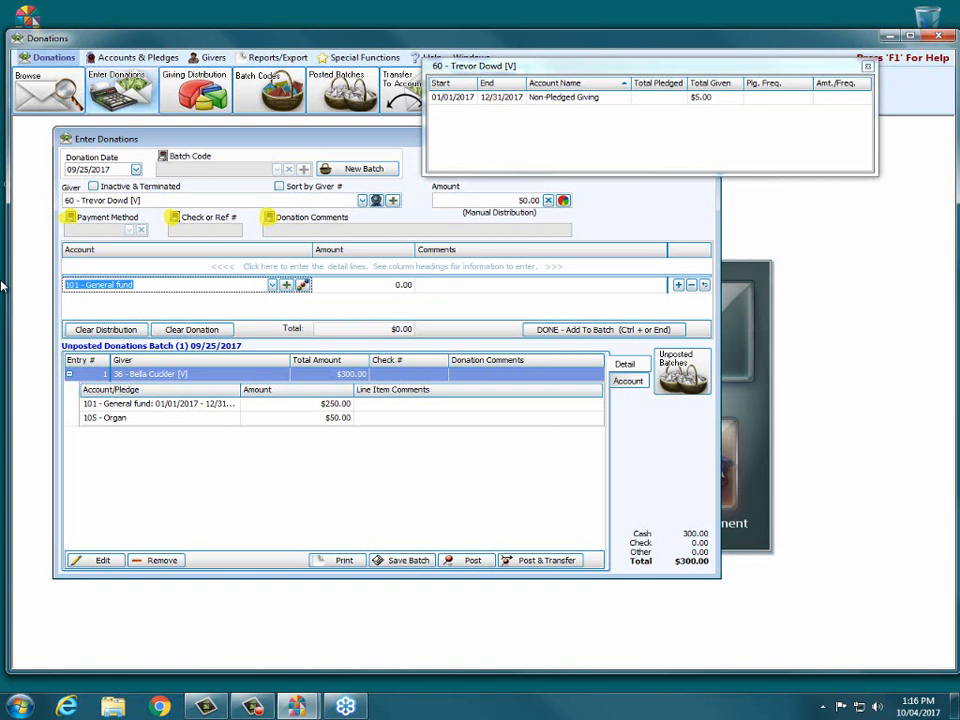
text(ORG)
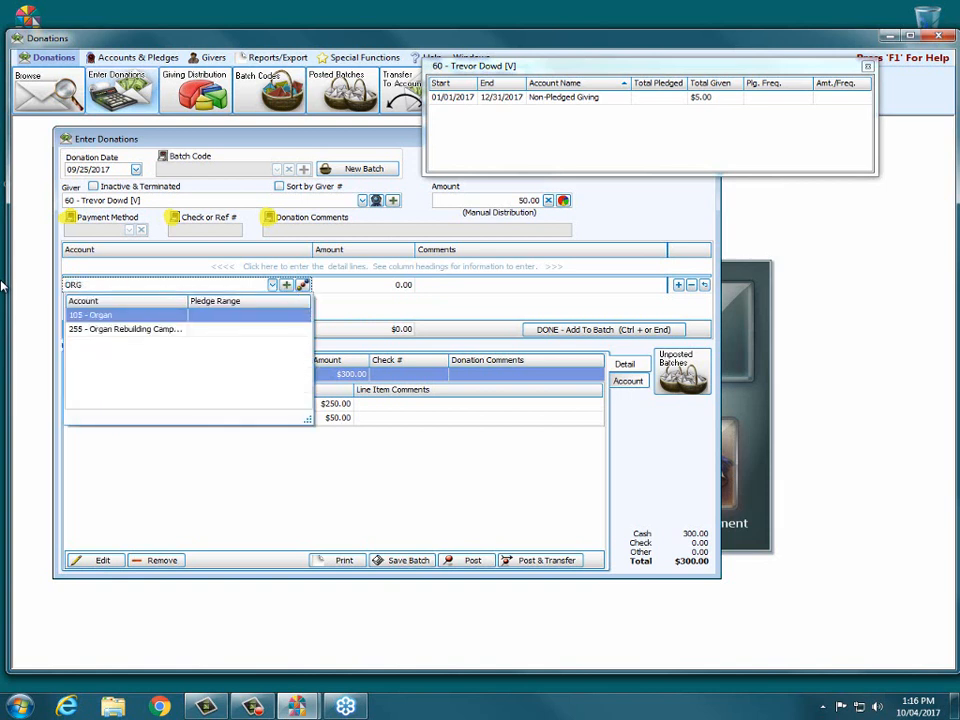
Clear the account search and look through the full list of giving accounts.
key(BackSpace)
key(BackSpace)
key(BackSpace)
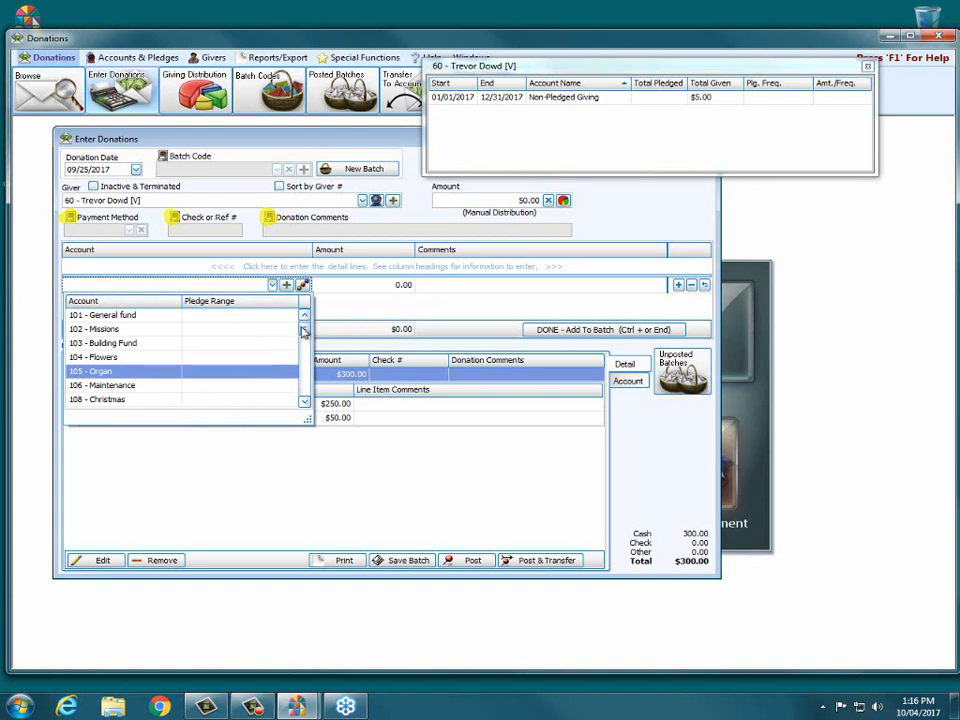
mouse_move(304, 332)
mouse_down()
mouse_move(304, 388)
mouse_move(305, 318)
mouse_up()
scroll(298, 336, down, 3)
scroll(307, 365, up, 3)
scroll(306, 340, down, 1)
scroll(304, 305, up, 1)
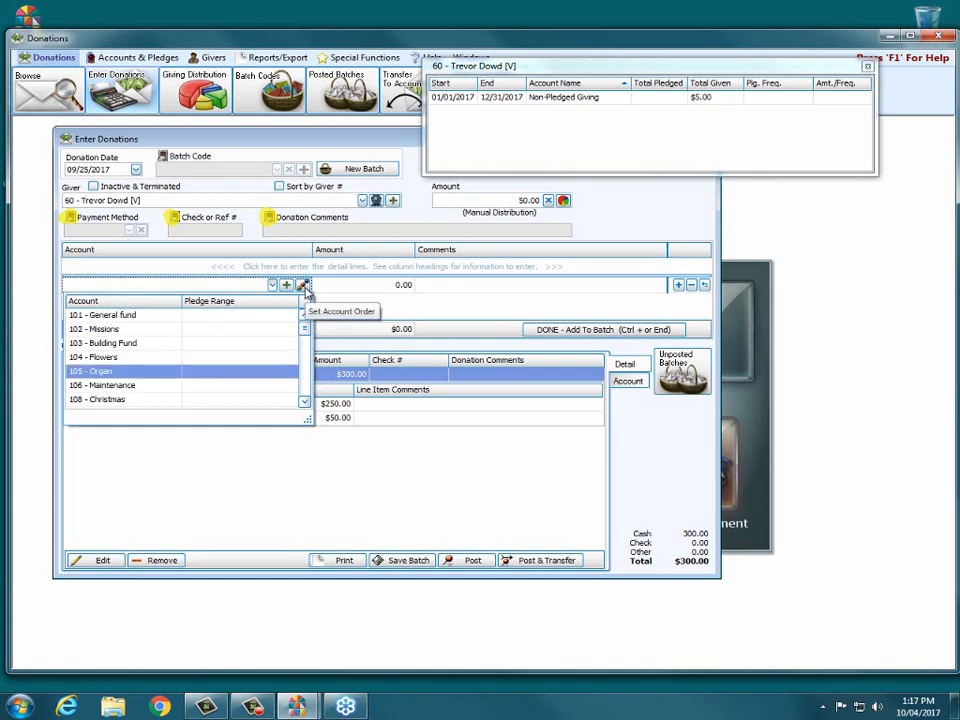
In the giving account order for entering donations, move 110 - Easter up to directly below 101 - General fund and accept the order.
click(304, 287)
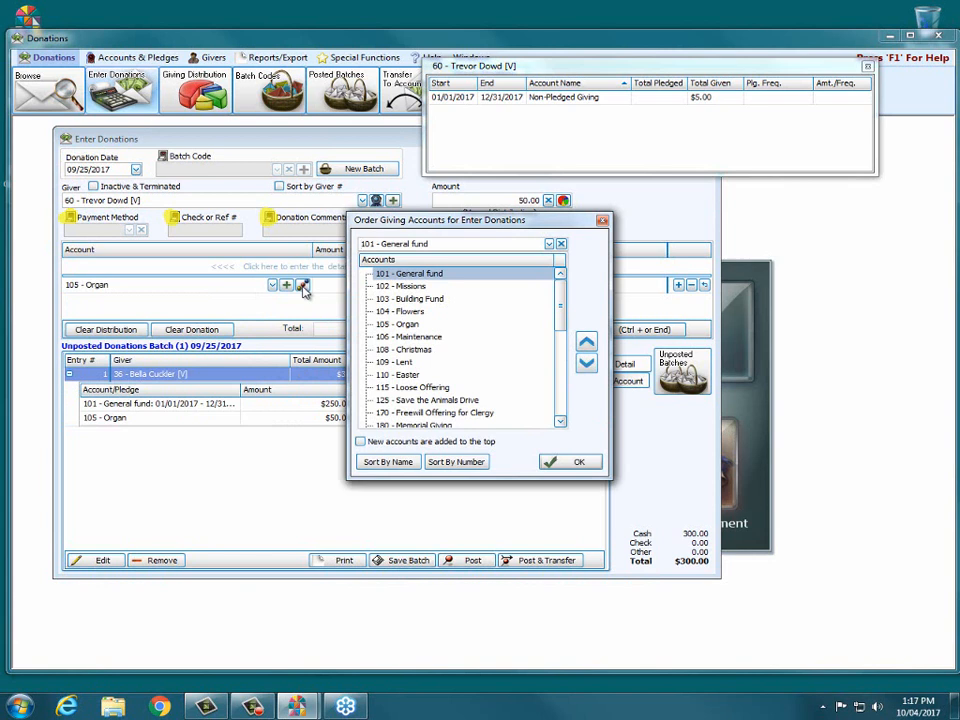
click(432, 300)
click(428, 286)
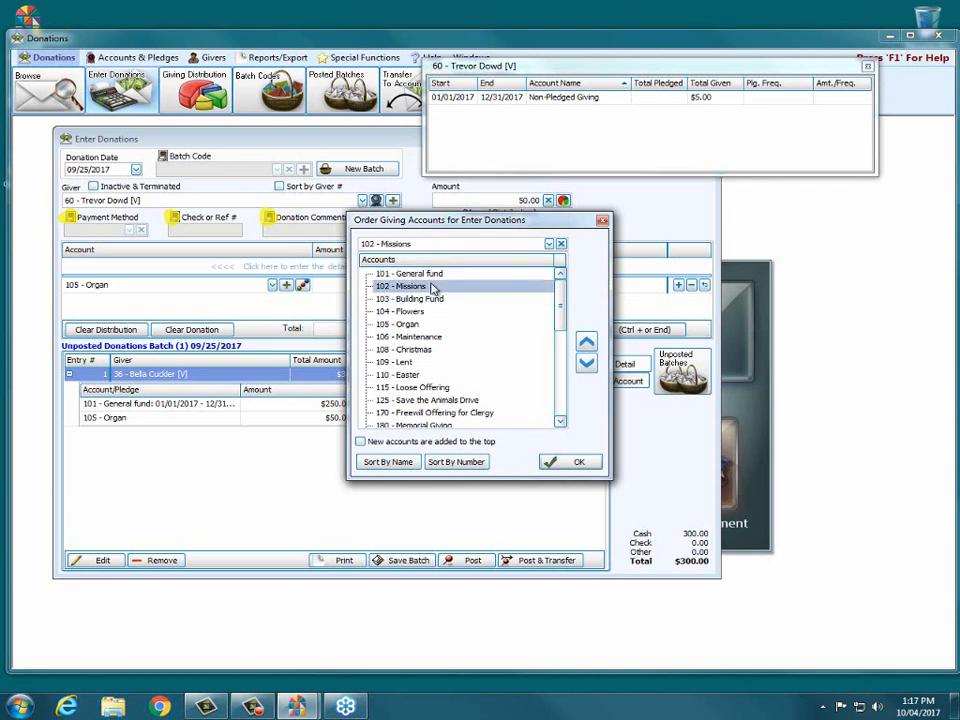
click(435, 274)
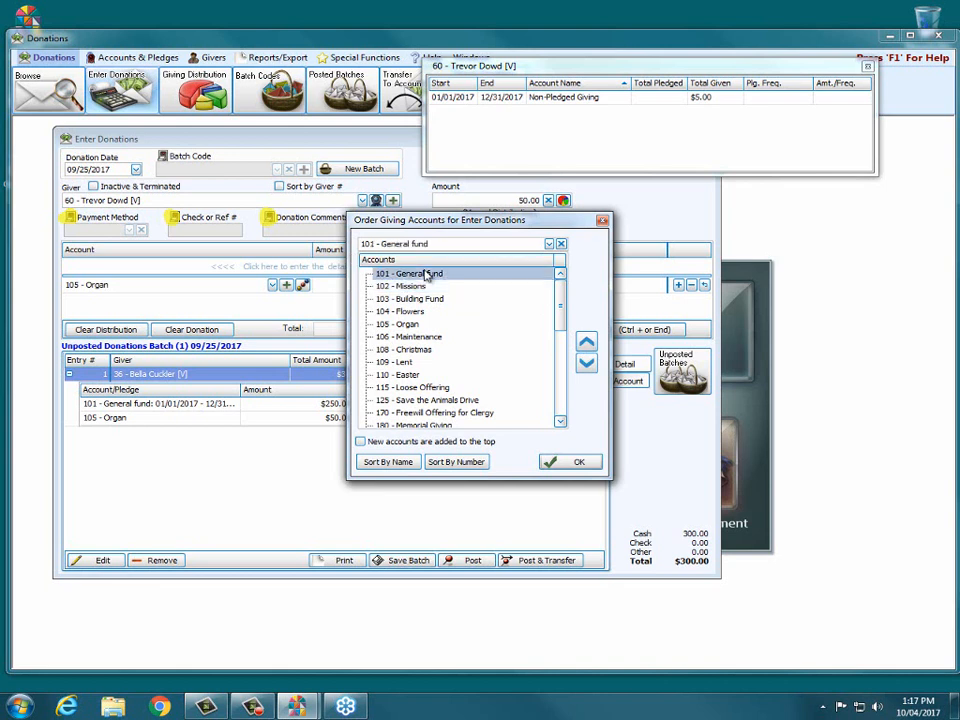
click(425, 377)
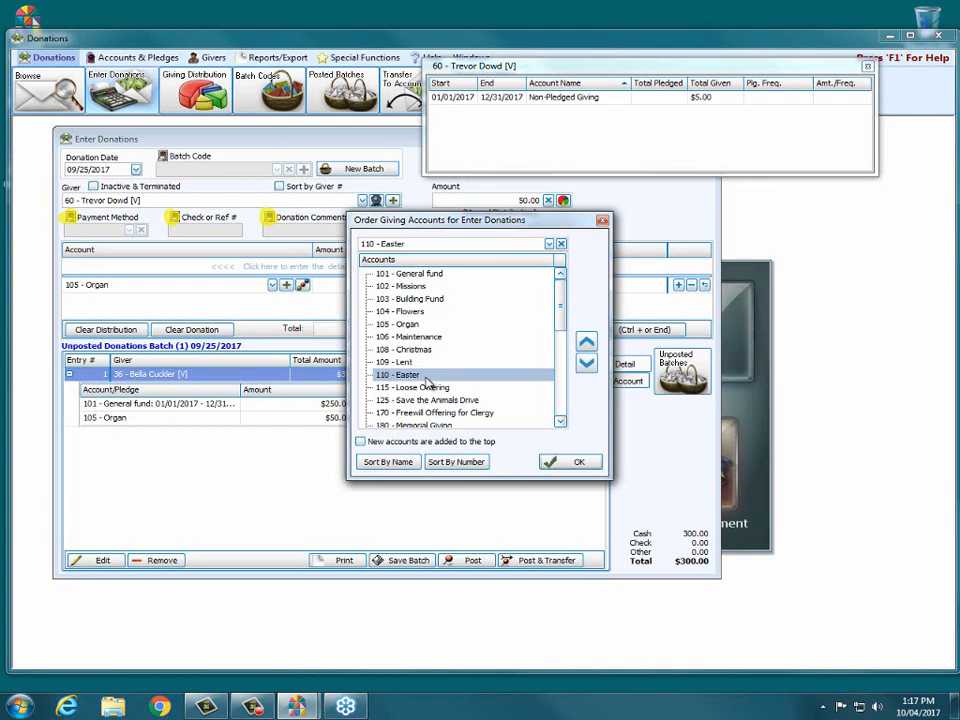
click(588, 344)
click(588, 344)
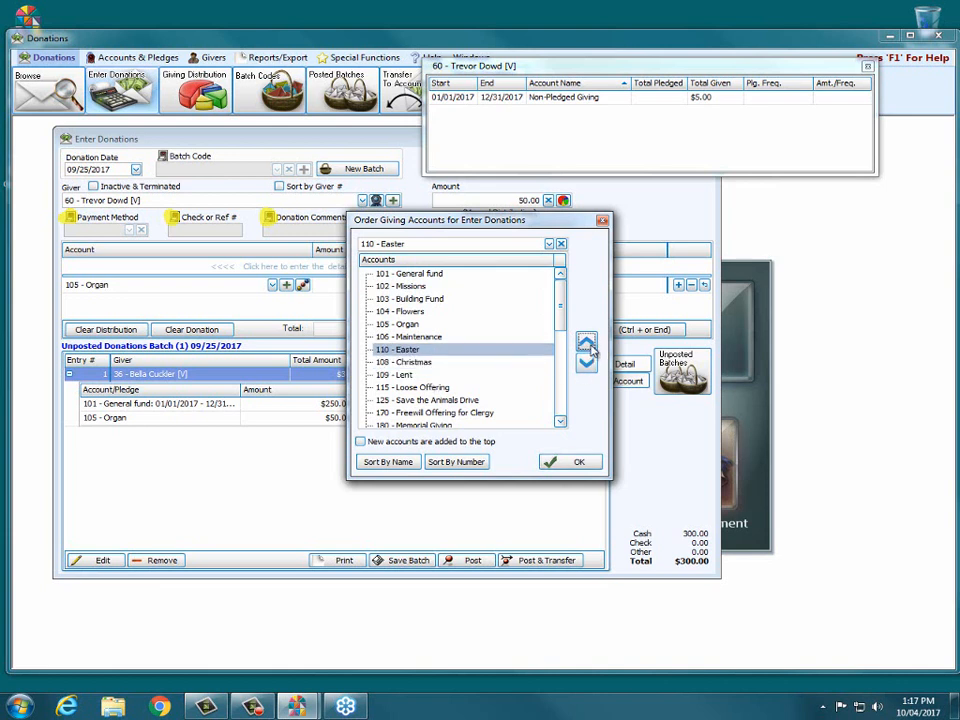
click(588, 344)
click(588, 344)
click(588, 344)
click(588, 344)
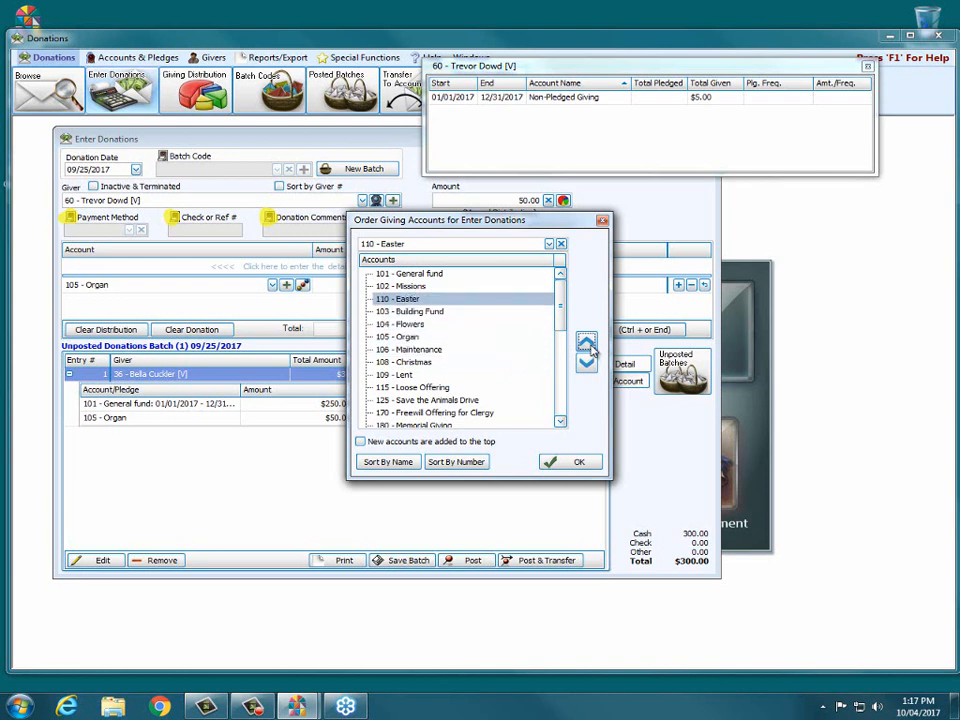
click(588, 344)
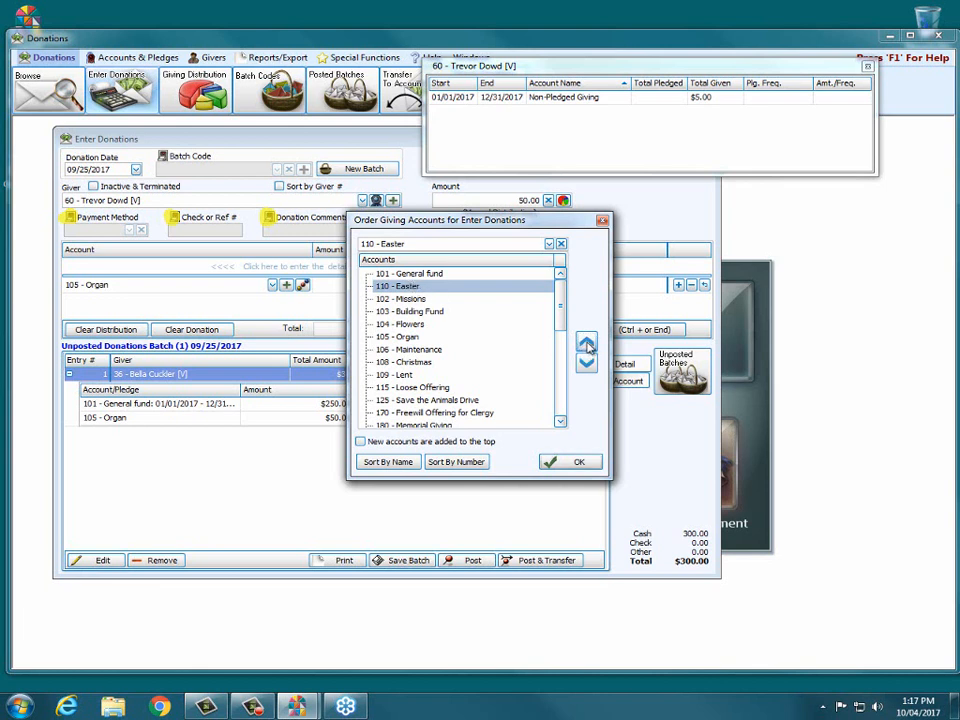
click(570, 463)
Review the reordered account list and set the detail line's account to 110 - Easter.
click(272, 286)
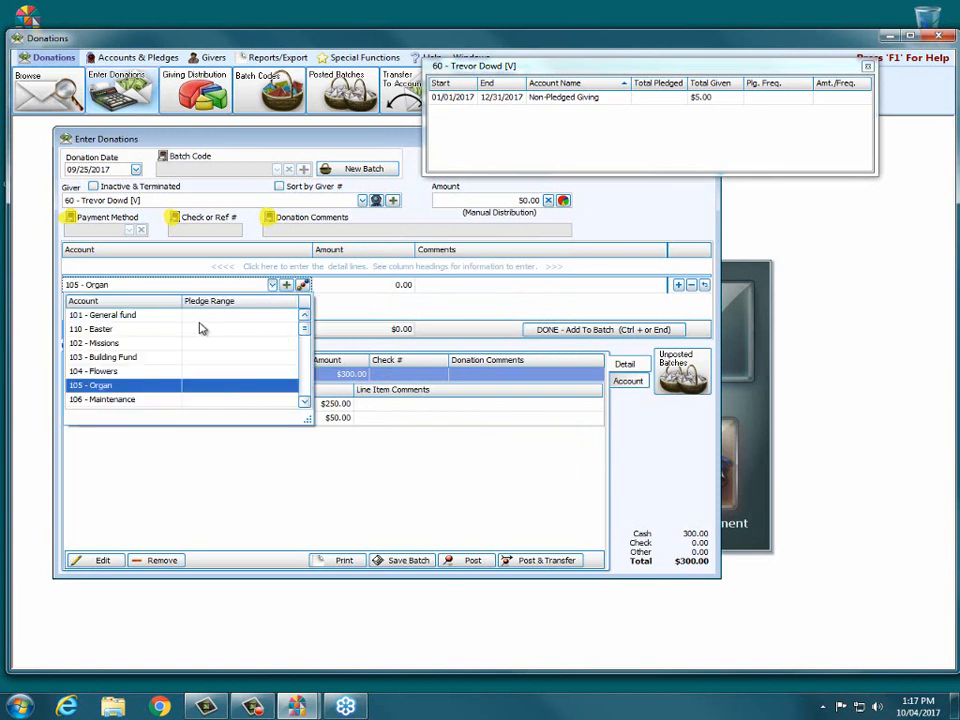
click(305, 402)
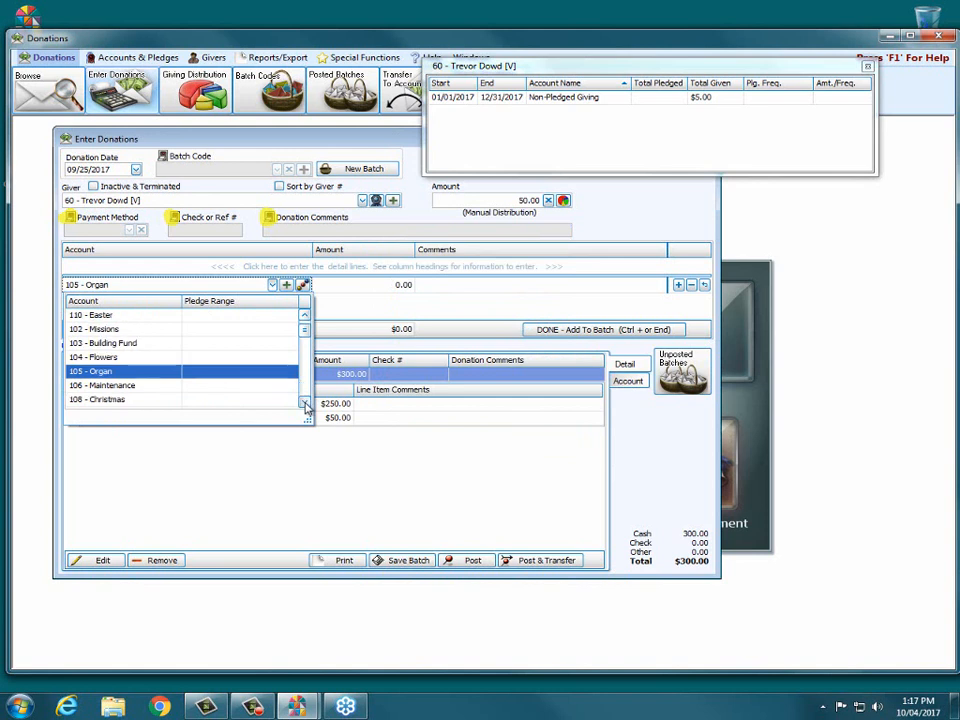
click(305, 402)
click(305, 402)
click(305, 402)
click(305, 402)
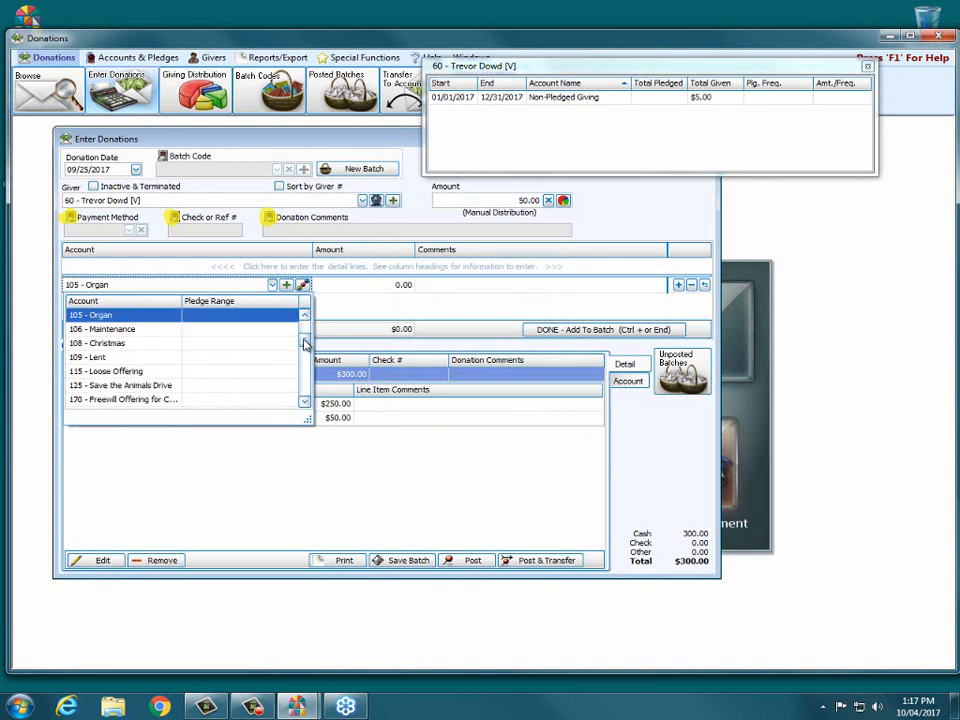
drag(305, 343, 306, 307)
click(178, 331)
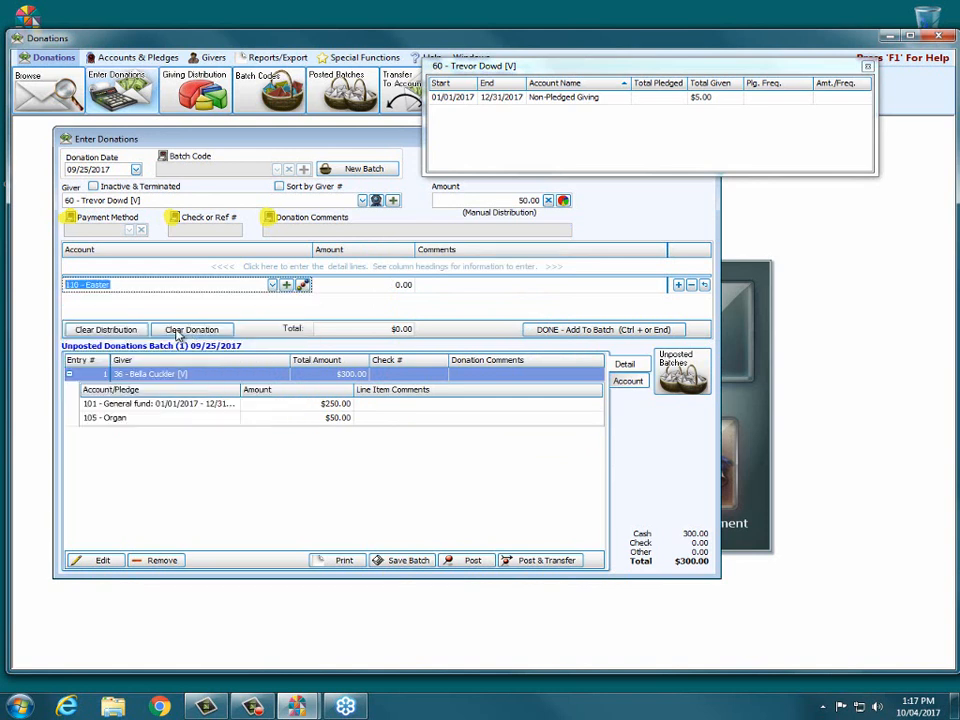
Allocate 50.00 to the 110 - Easter detail line and add the donation to the batch.
key(Tab)
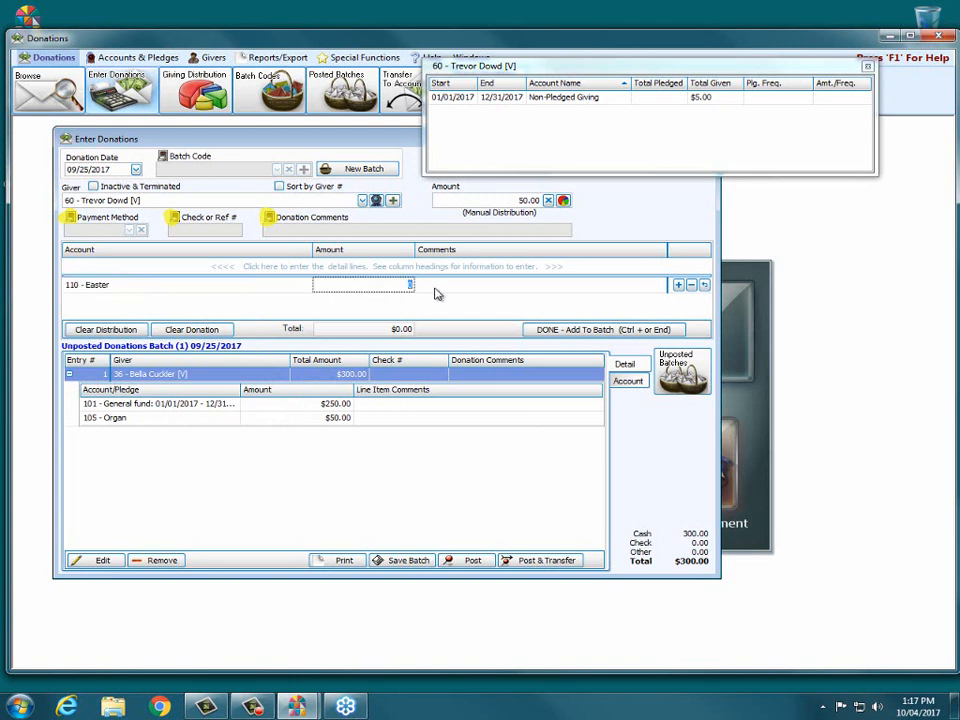
text(50)
click(594, 331)
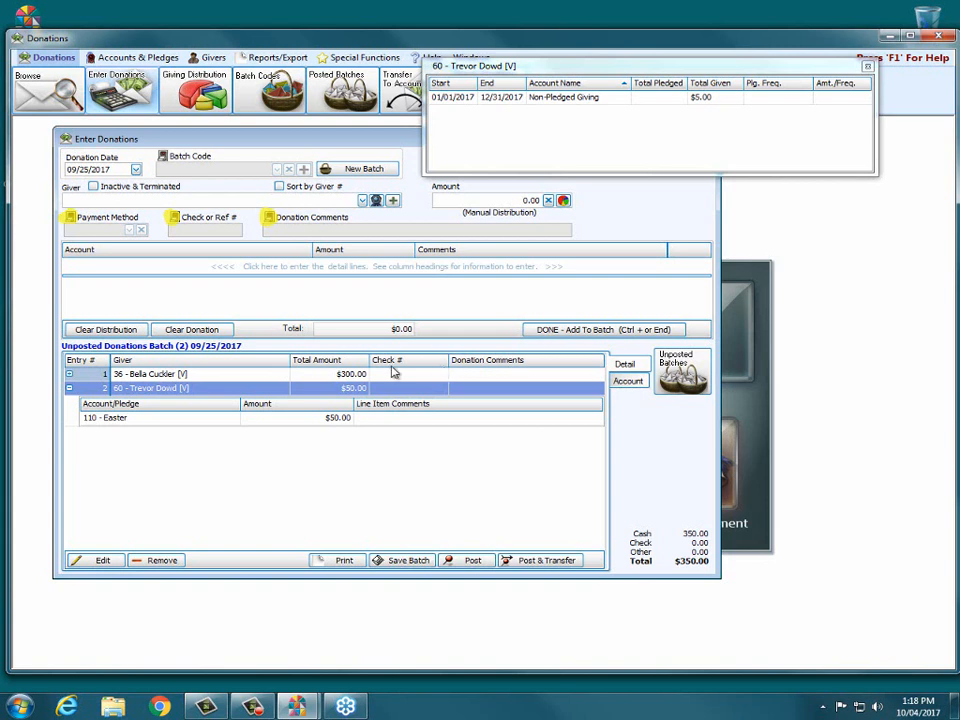
Edit the batch's second entry, change its account to 125 - Save the Animals Drive, and add it back to the batch.
click(195, 376)
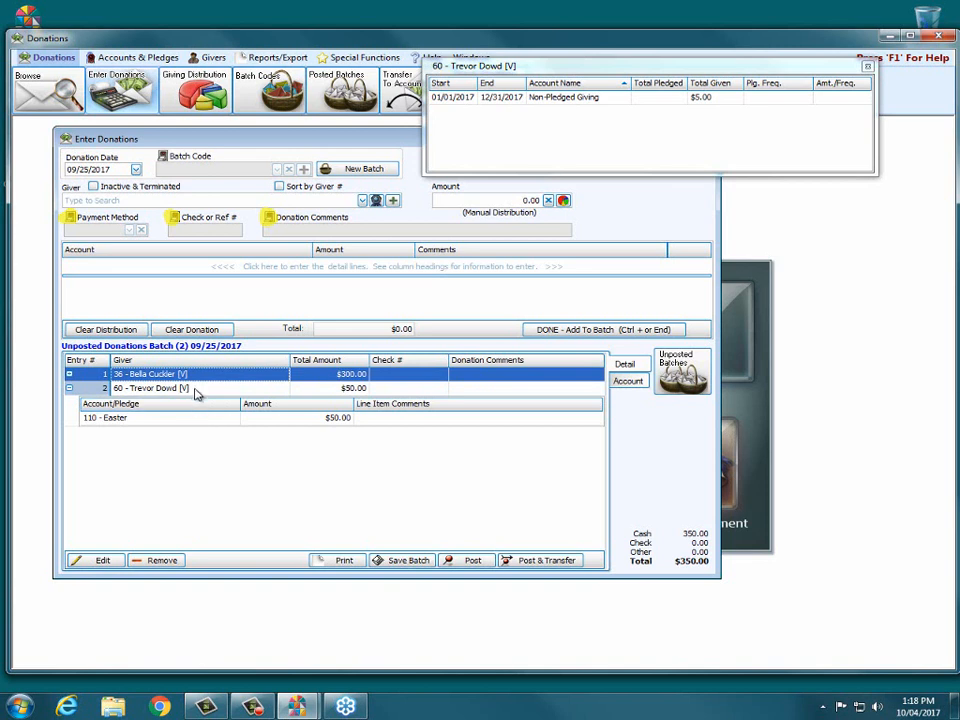
click(196, 388)
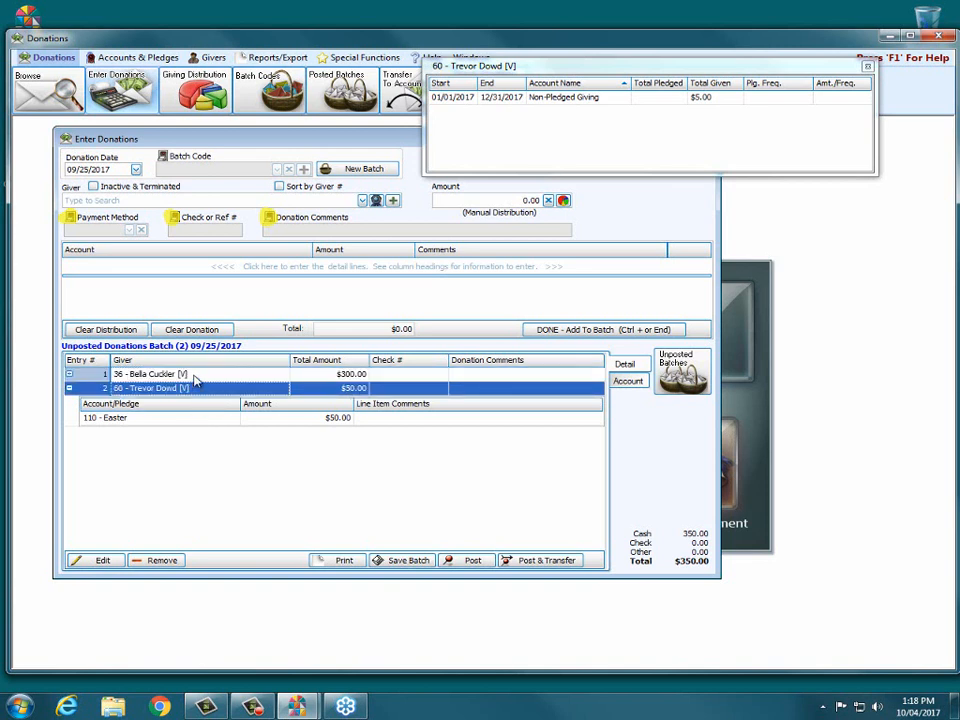
click(192, 376)
click(180, 391)
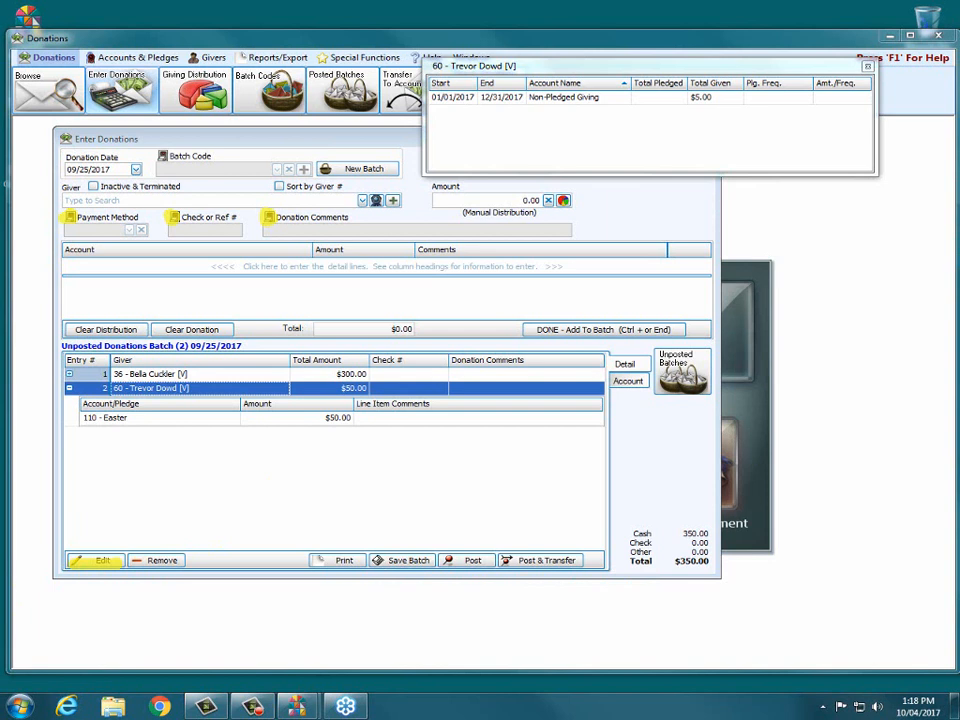
click(105, 563)
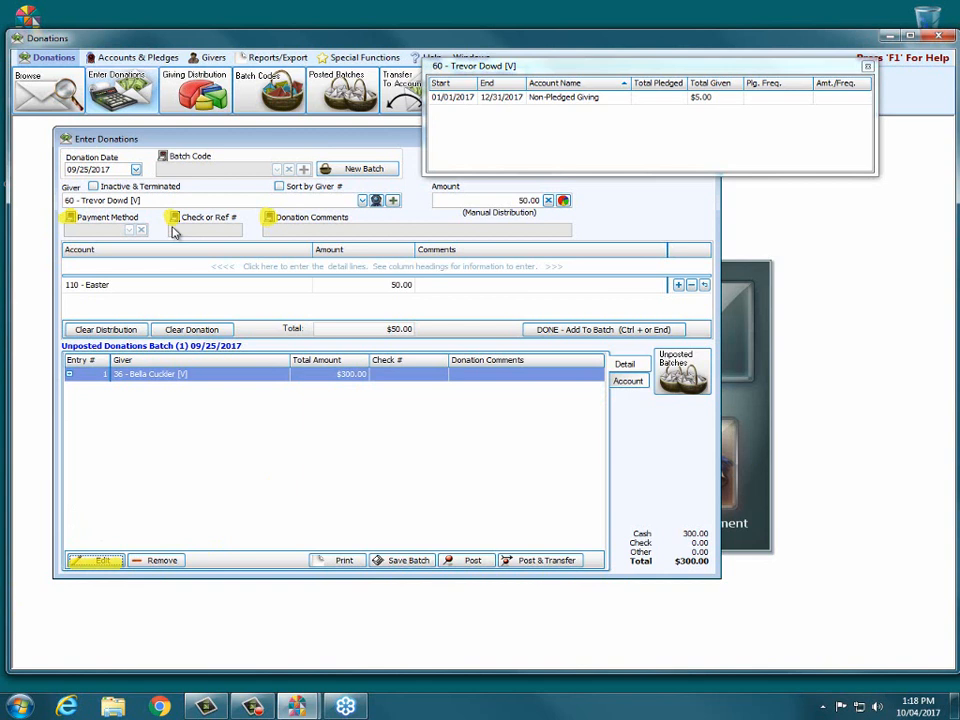
click(270, 287)
click(271, 286)
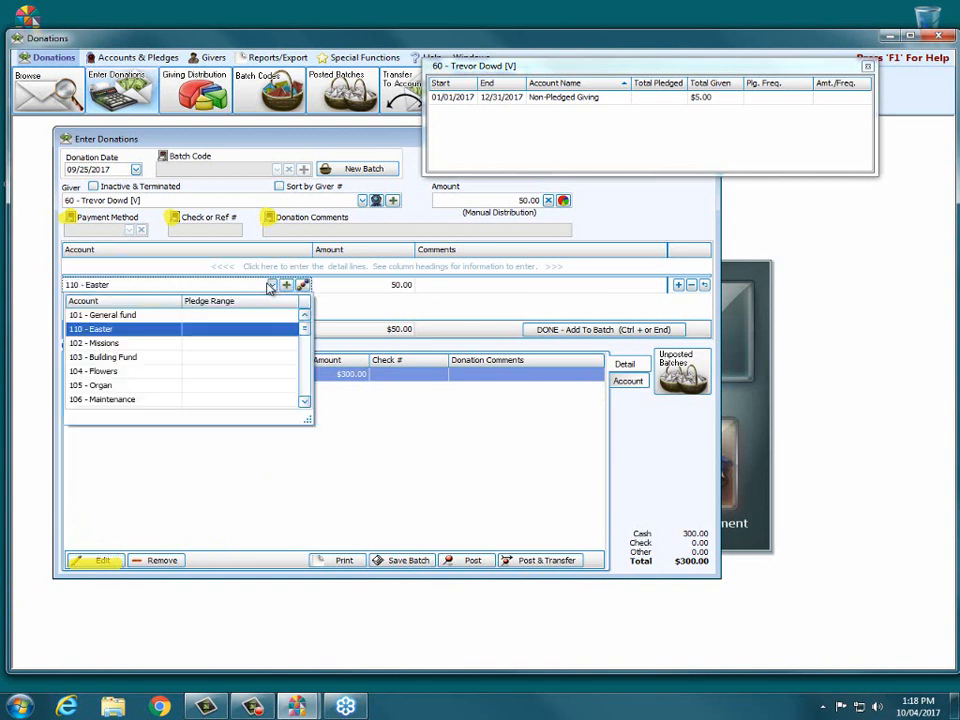
scroll(117, 401, down, 1)
scroll(130, 400, down, 2)
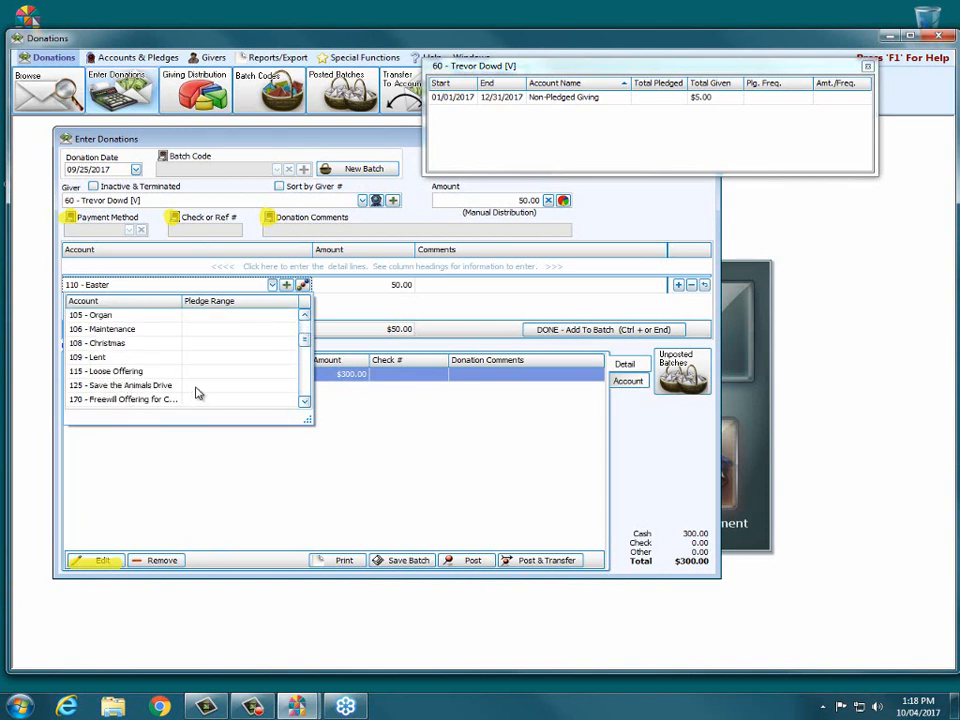
click(186, 386)
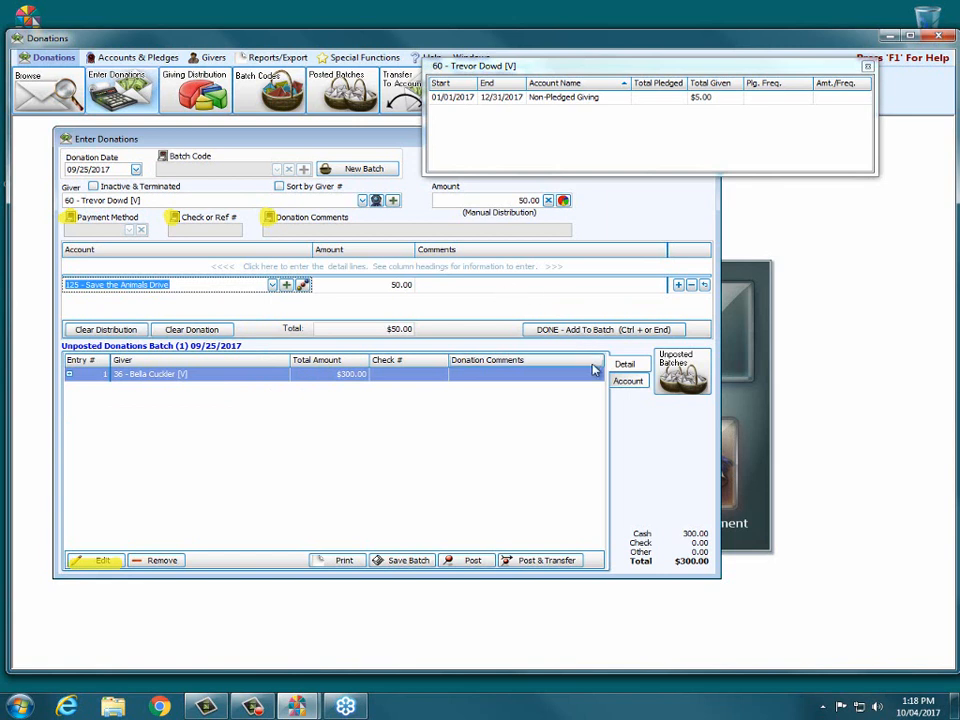
click(592, 331)
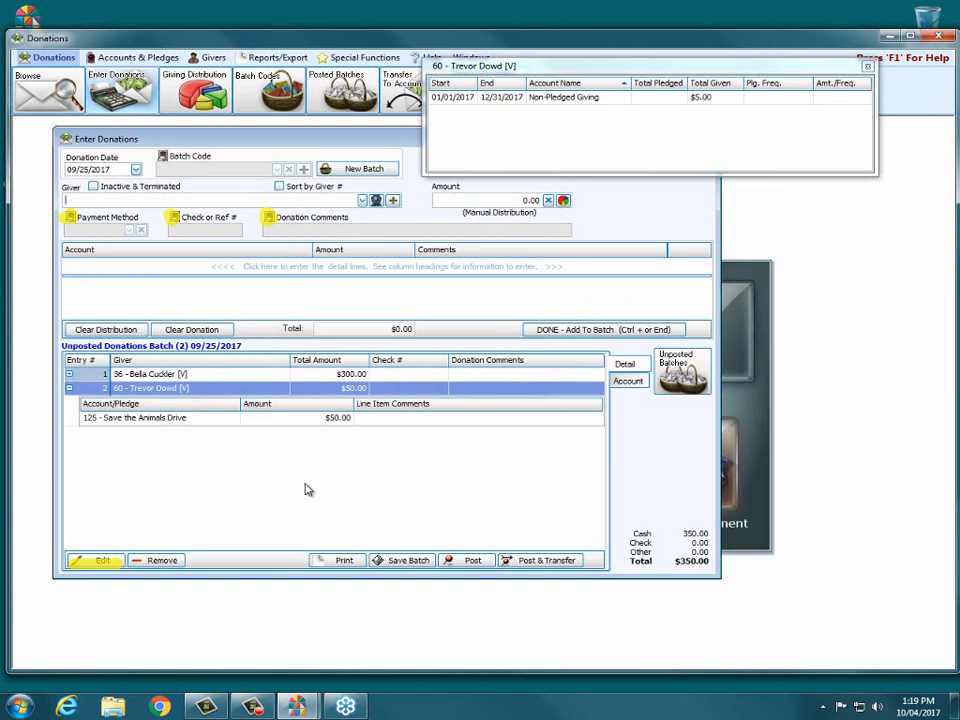
Remove the second entry, the $50.00 donation, from the unposted batch and confirm the deletion.
click(135, 374)
click(139, 389)
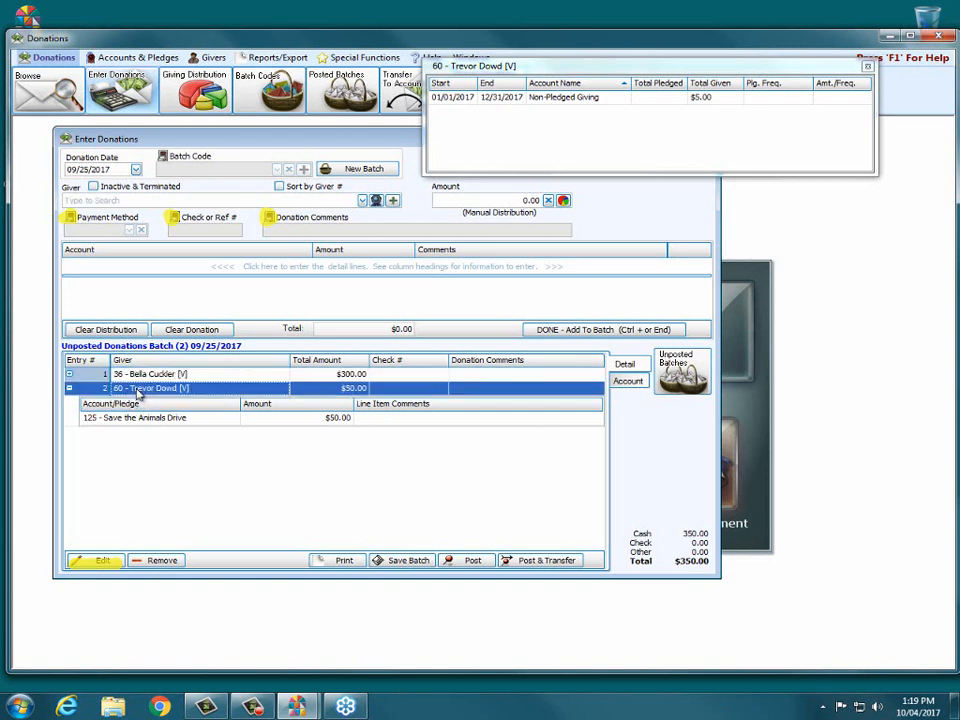
click(158, 561)
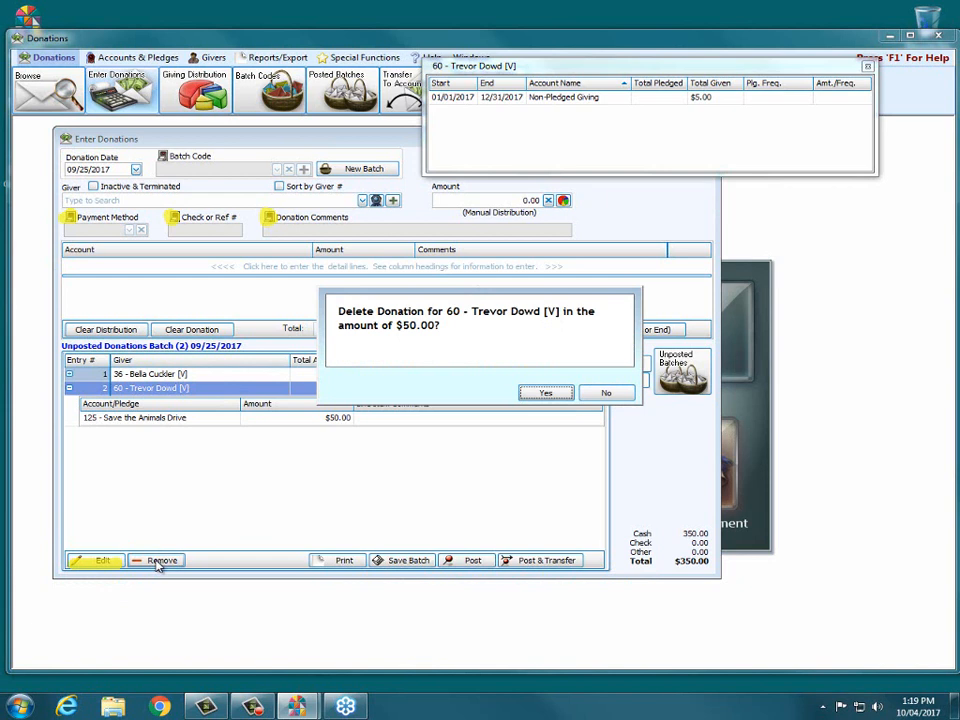
click(543, 395)
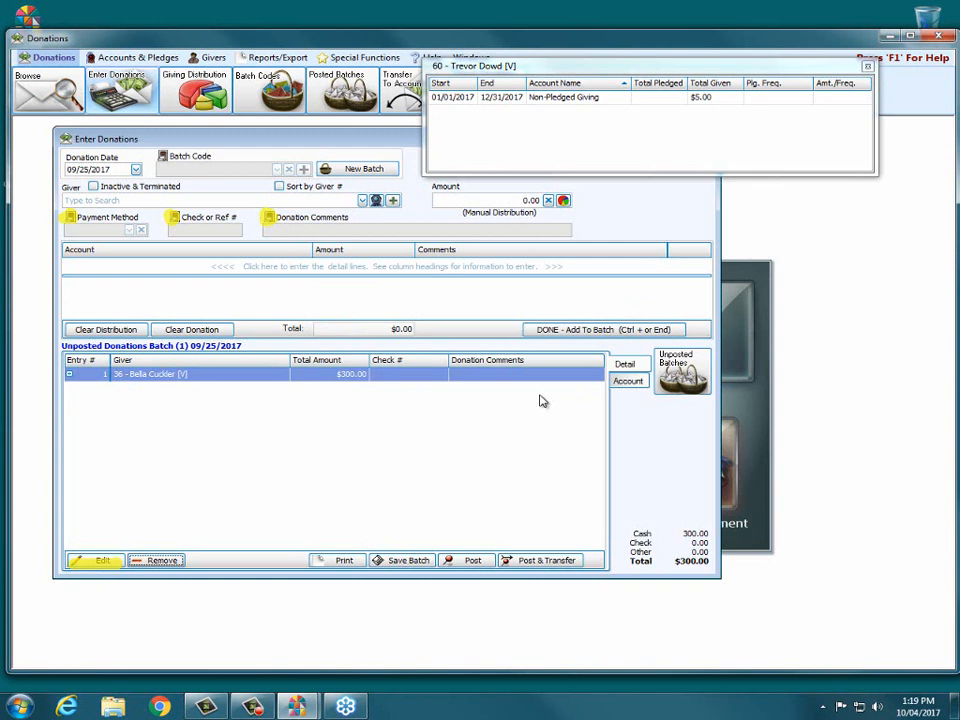
Move the giver's giving summary clear of the donation entry window and save the unposted batch.
drag(800, 72, 857, 25)
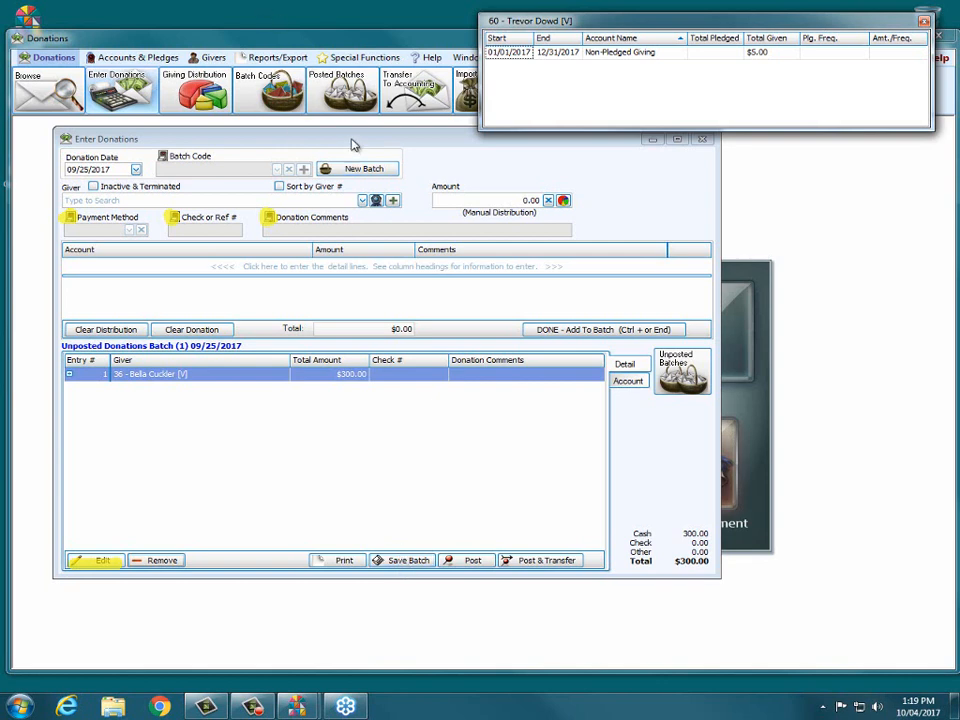
drag(354, 144, 352, 170)
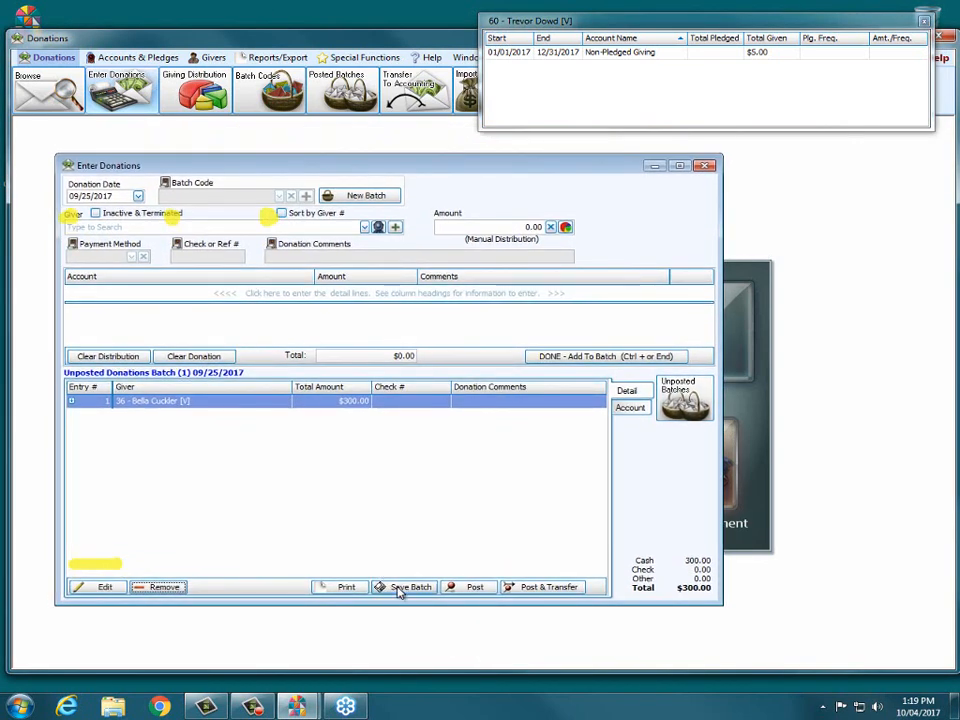
click(398, 590)
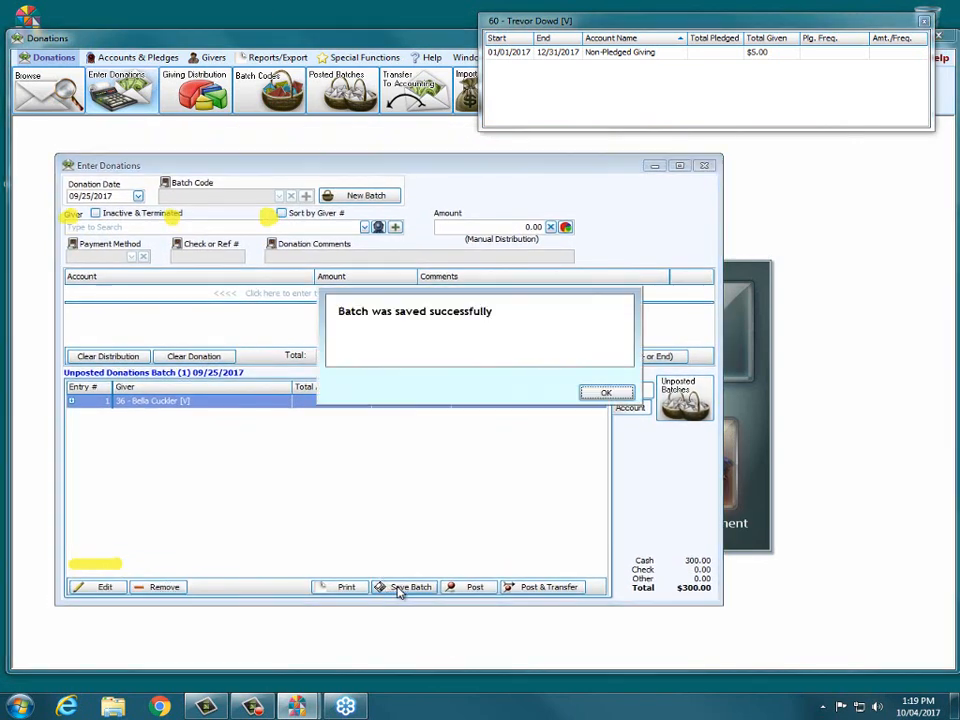
click(605, 393)
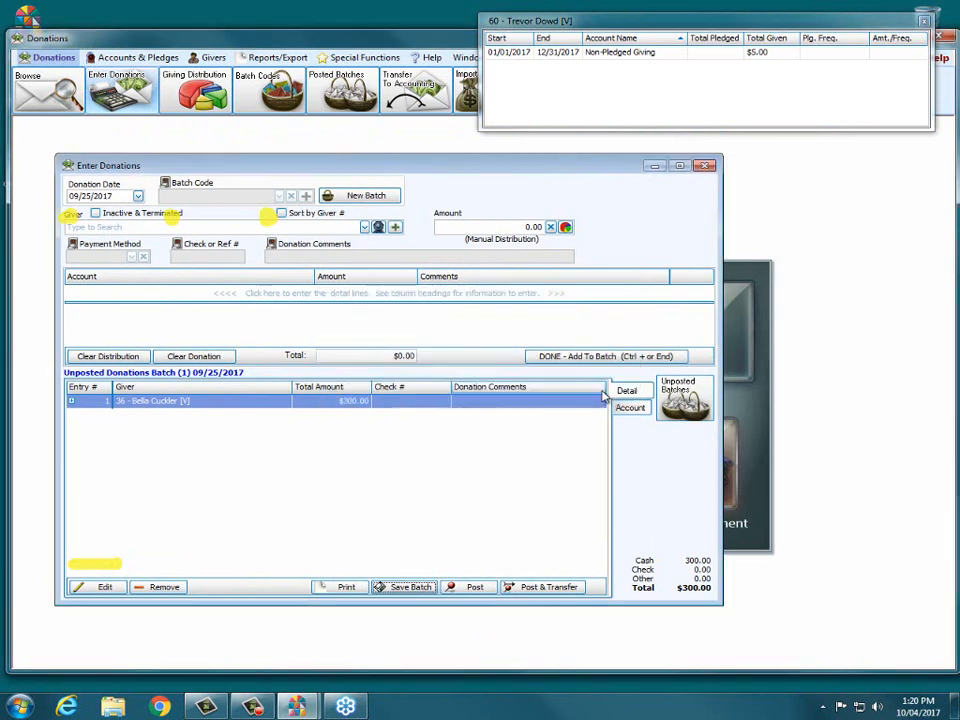
Close and reopen donation entry, load the saved 09/25/2017 unposted batch for editing, and check its entry's account breakdown.
click(705, 168)
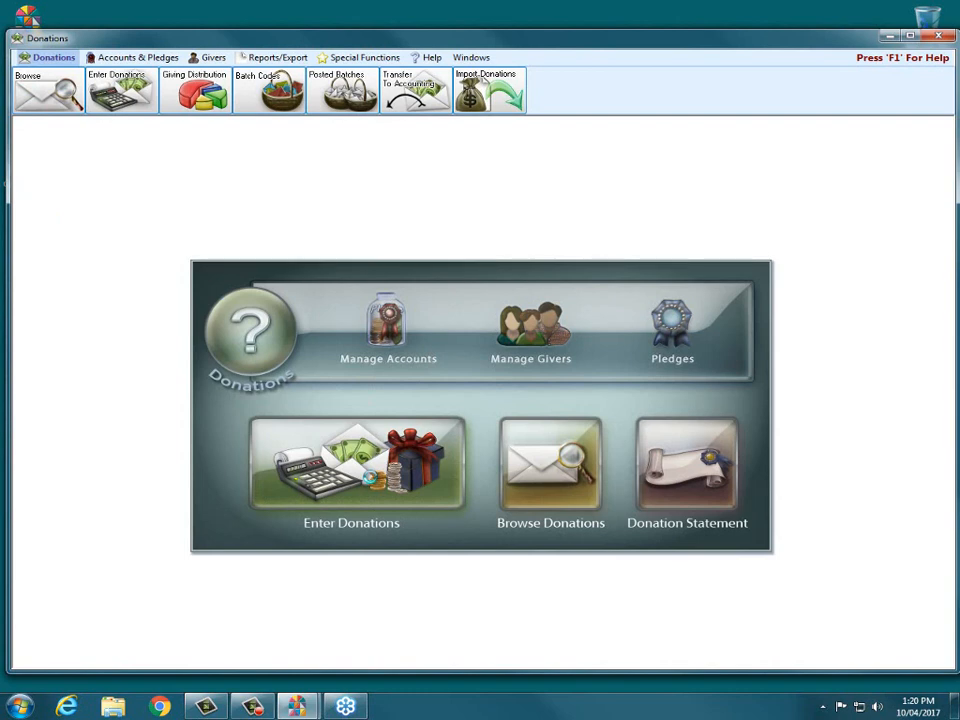
click(372, 484)
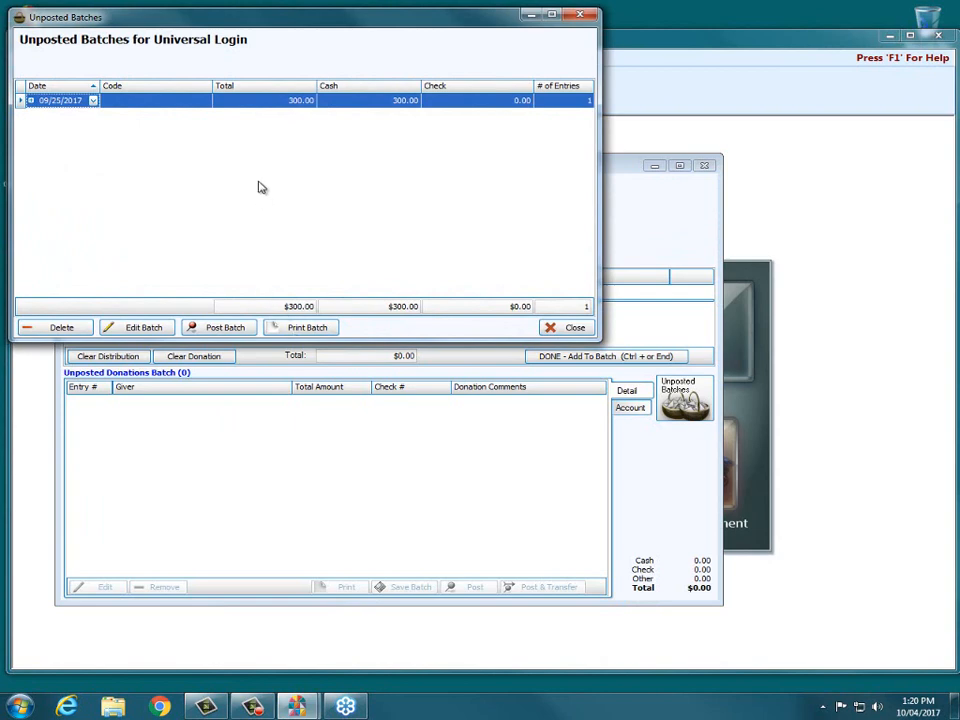
drag(268, 24, 392, 161)
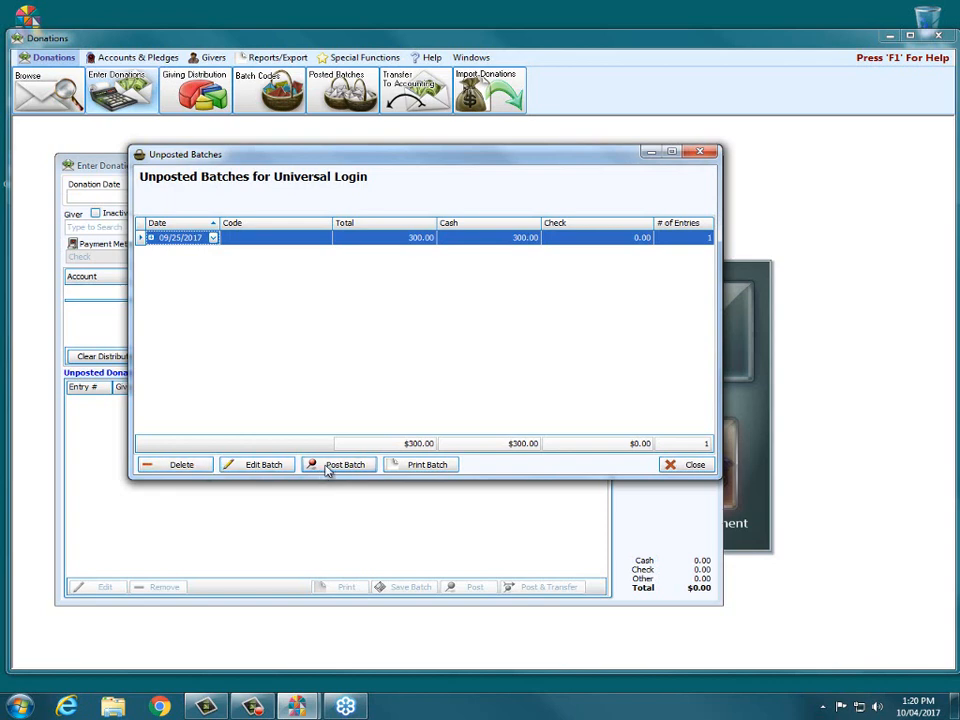
click(249, 465)
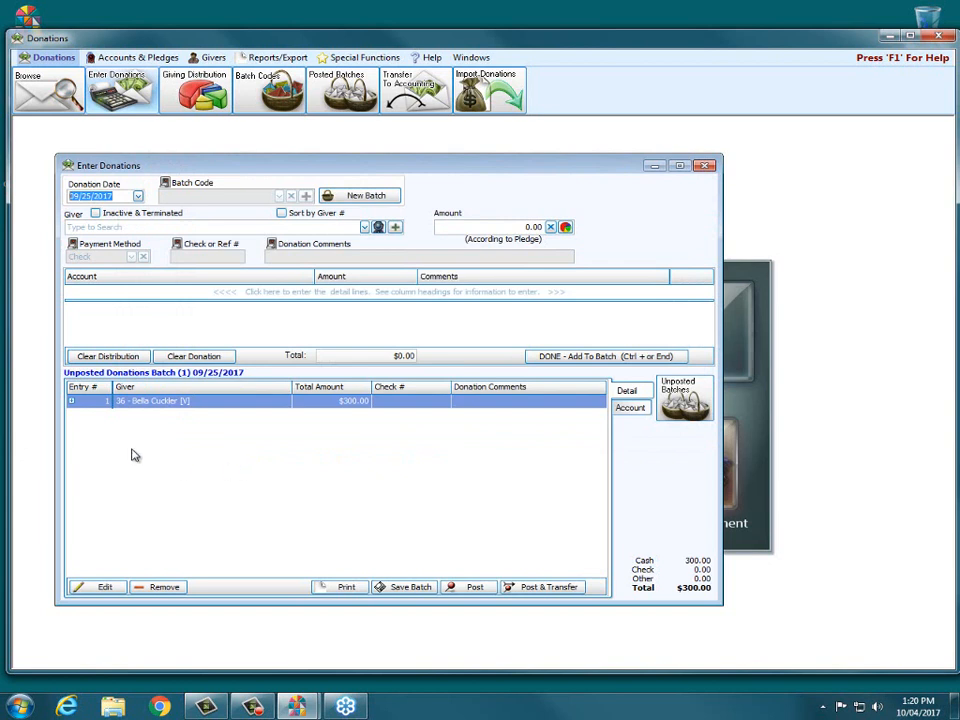
click(72, 401)
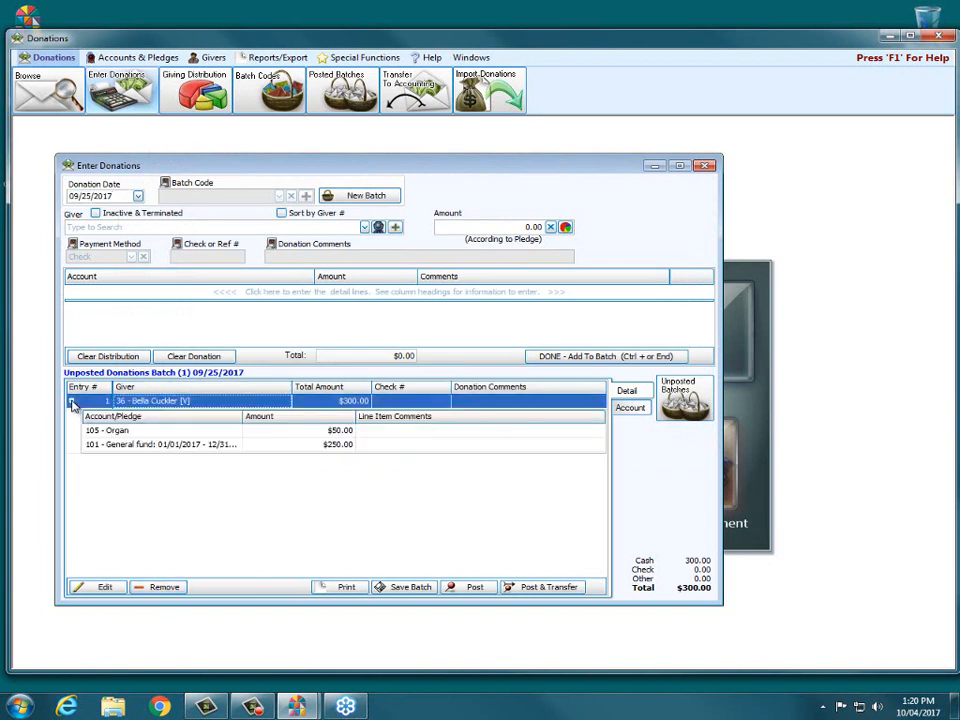
click(72, 401)
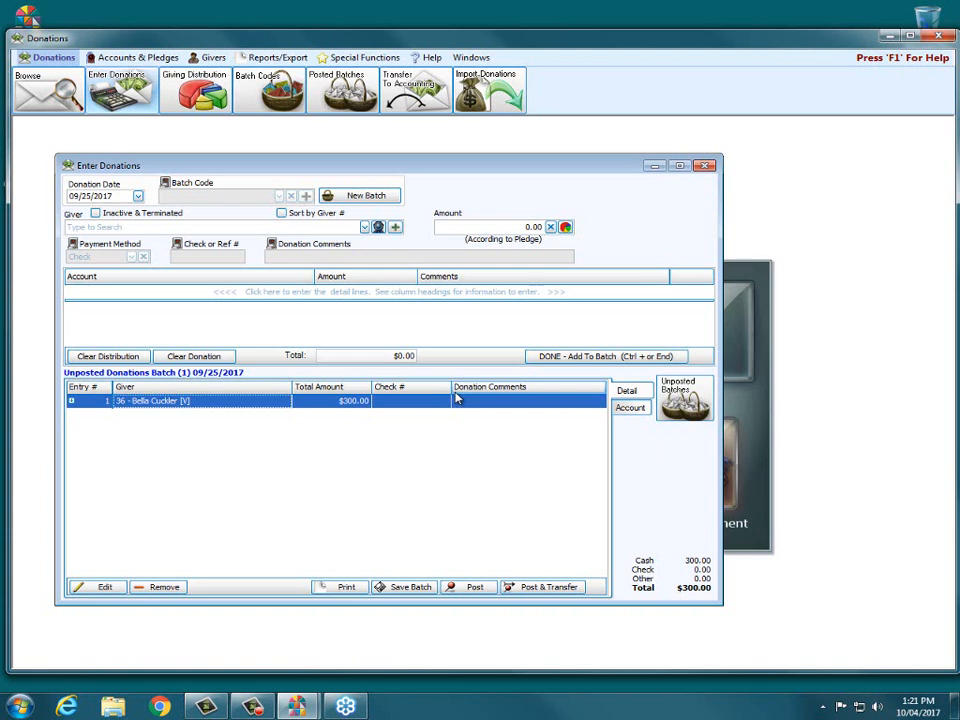
Look over the font, sorting and column settings of the batch report with detail shown, and preview the report.
click(325, 590)
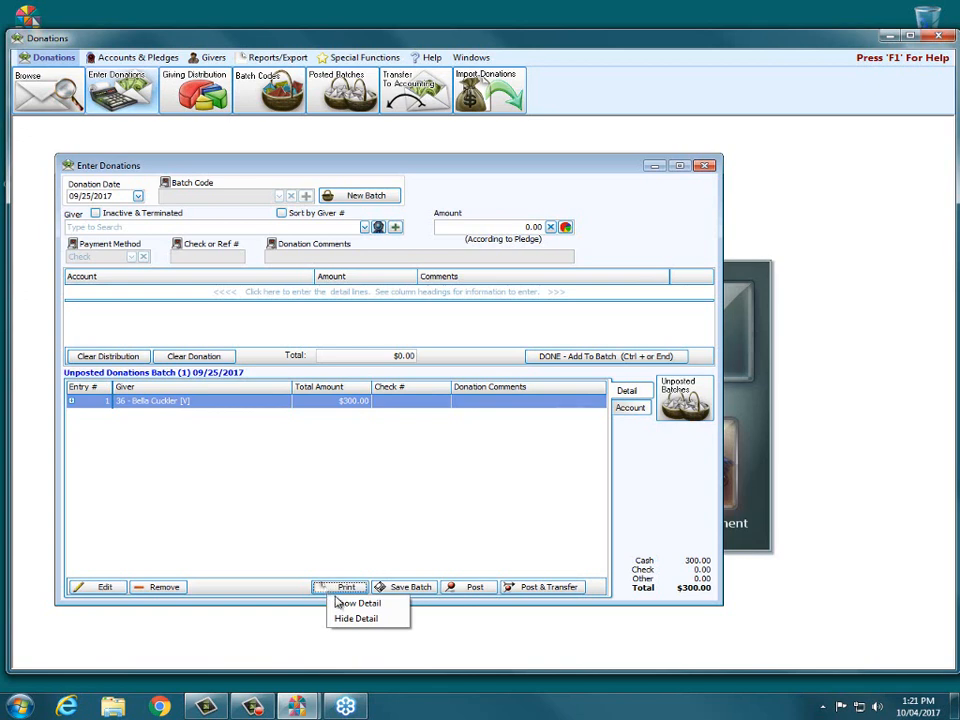
click(340, 604)
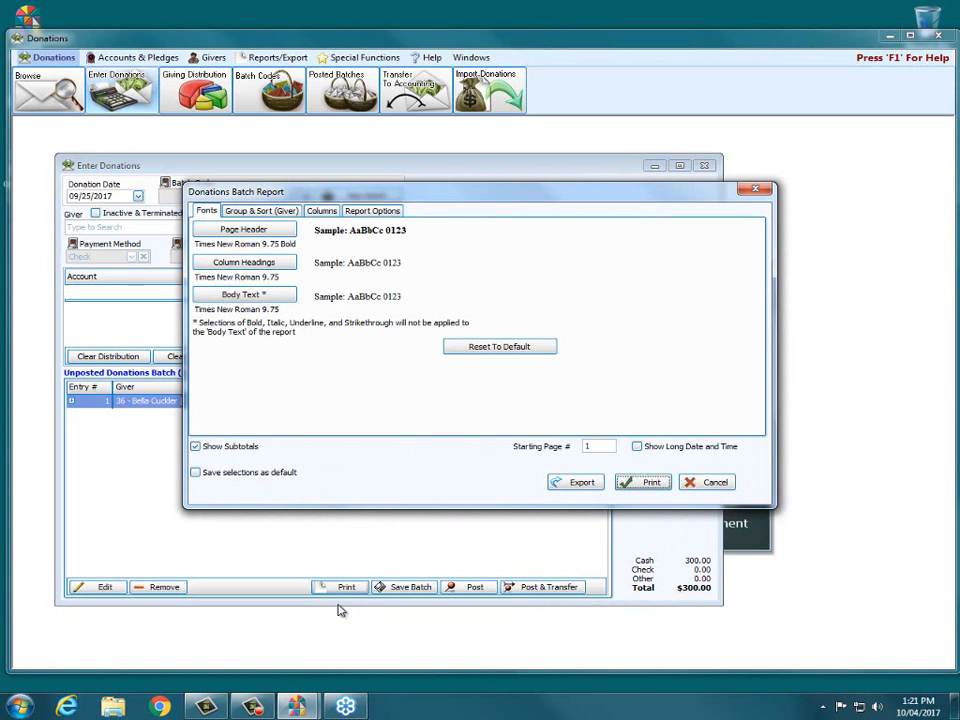
click(245, 211)
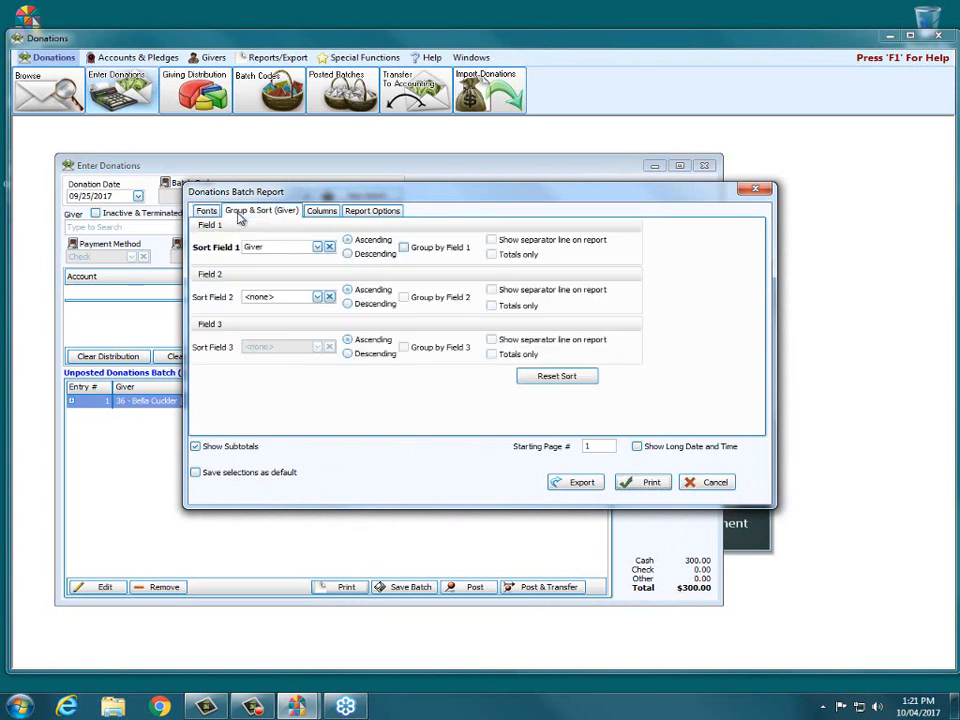
click(322, 210)
click(278, 211)
click(206, 211)
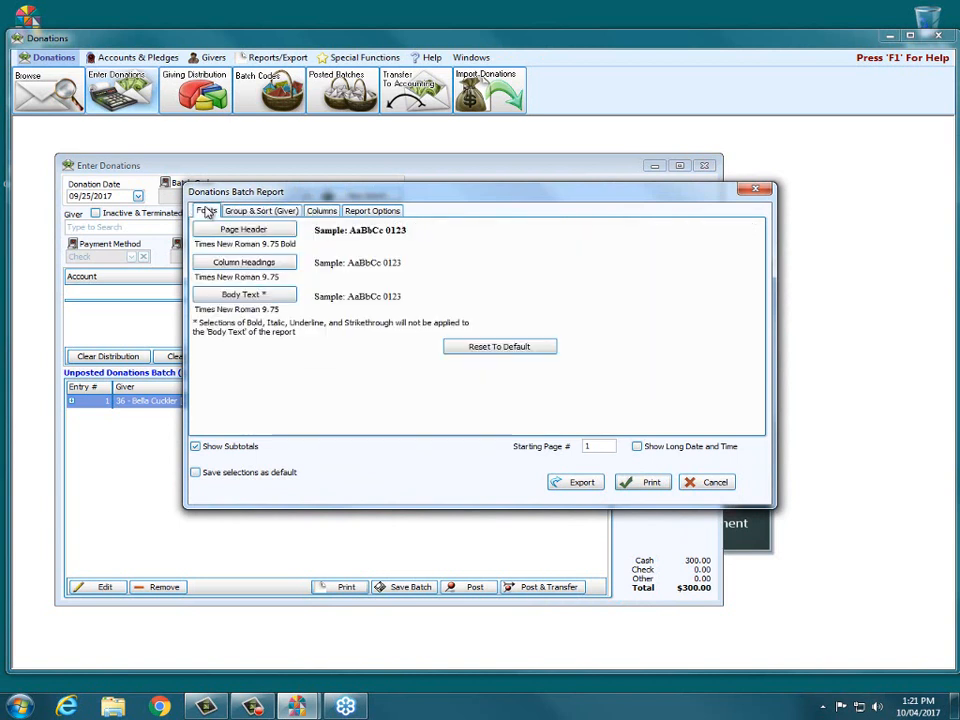
click(645, 484)
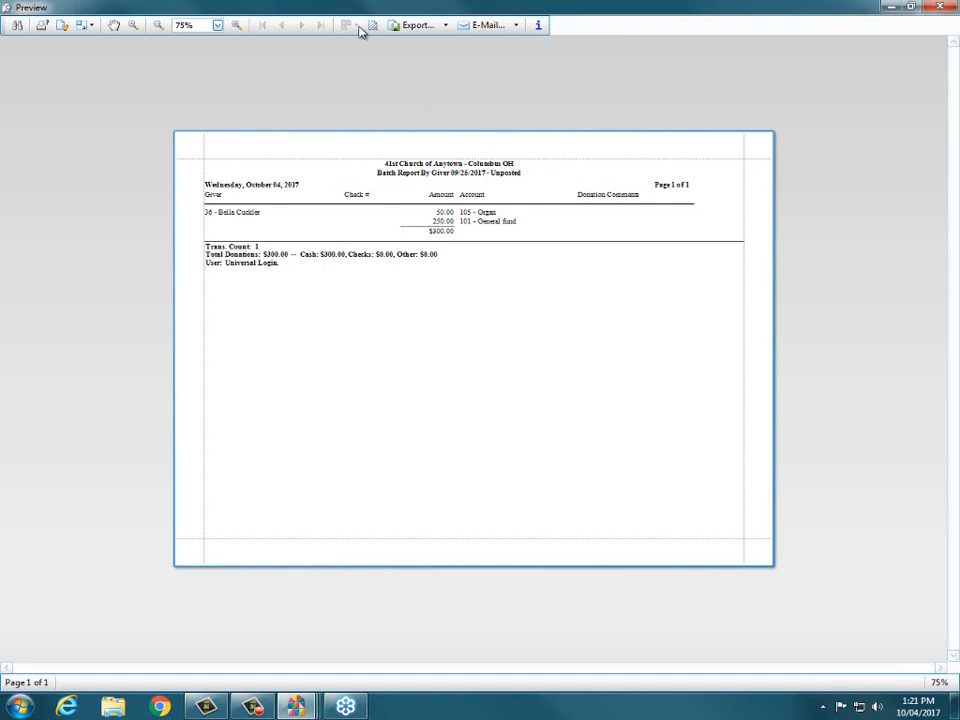
Examine the detailed batch report at 100% zoom, including its Unposted heading, and close the preview and report settings.
click(233, 26)
click(233, 26)
click(235, 26)
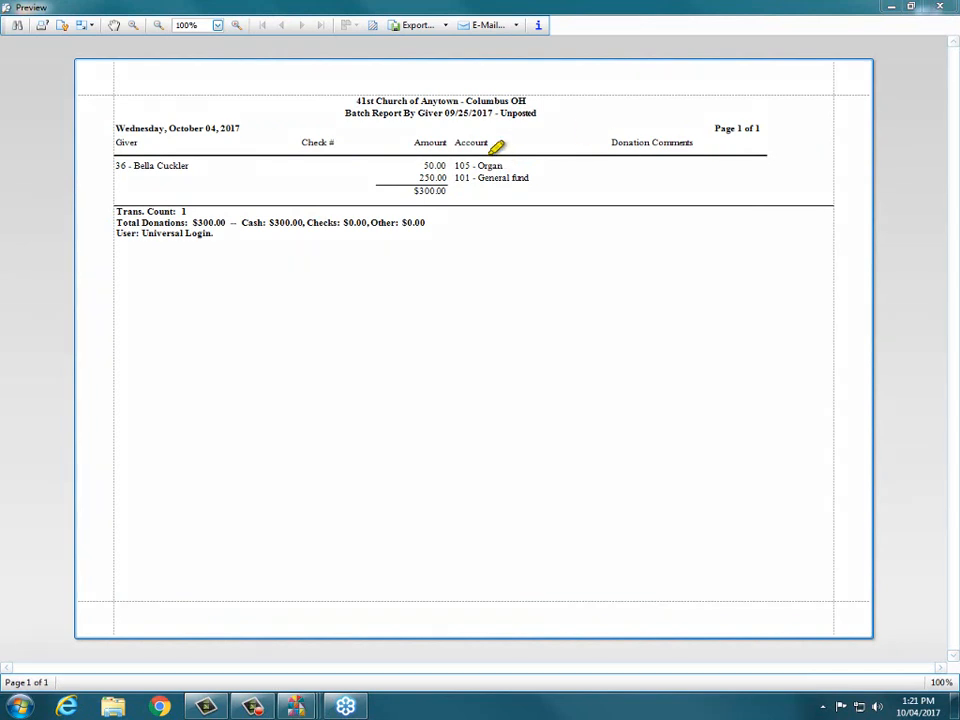
drag(560, 112, 490, 113)
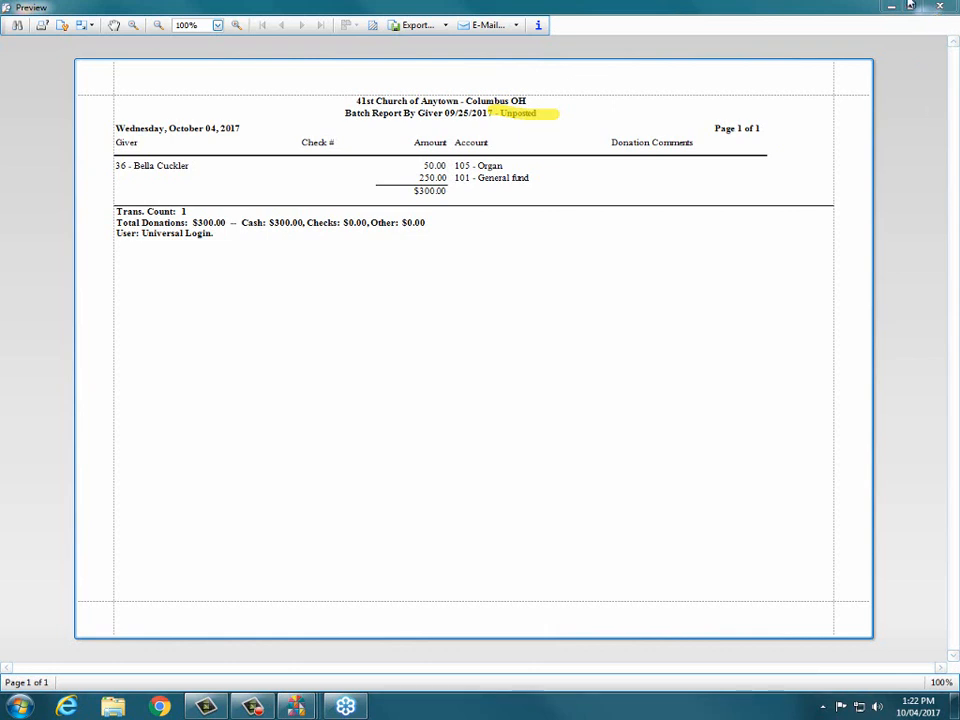
click(940, 7)
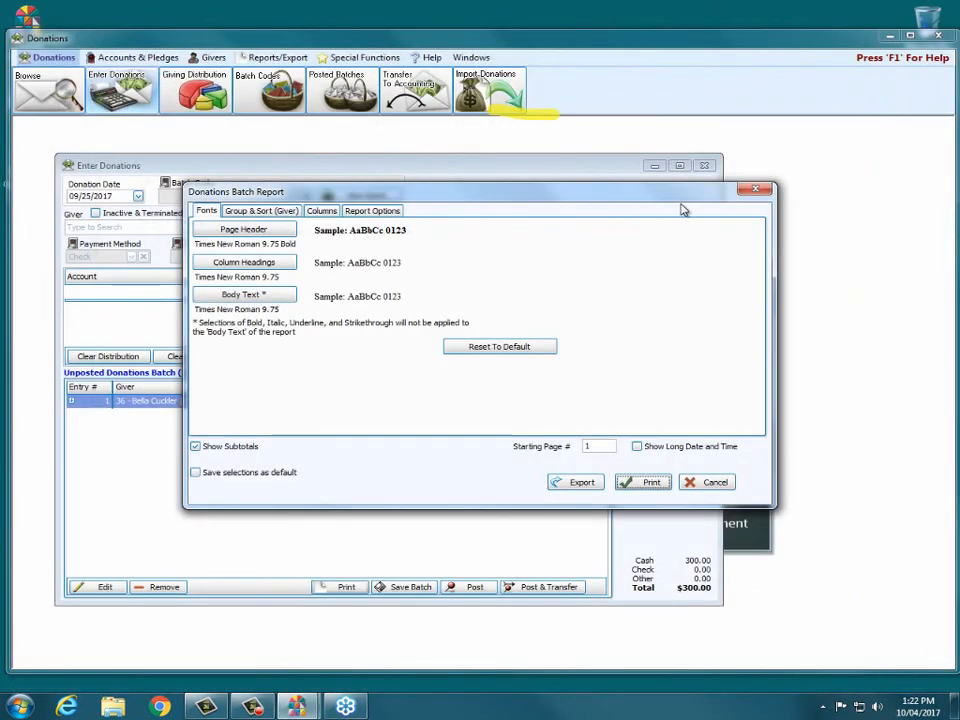
click(756, 189)
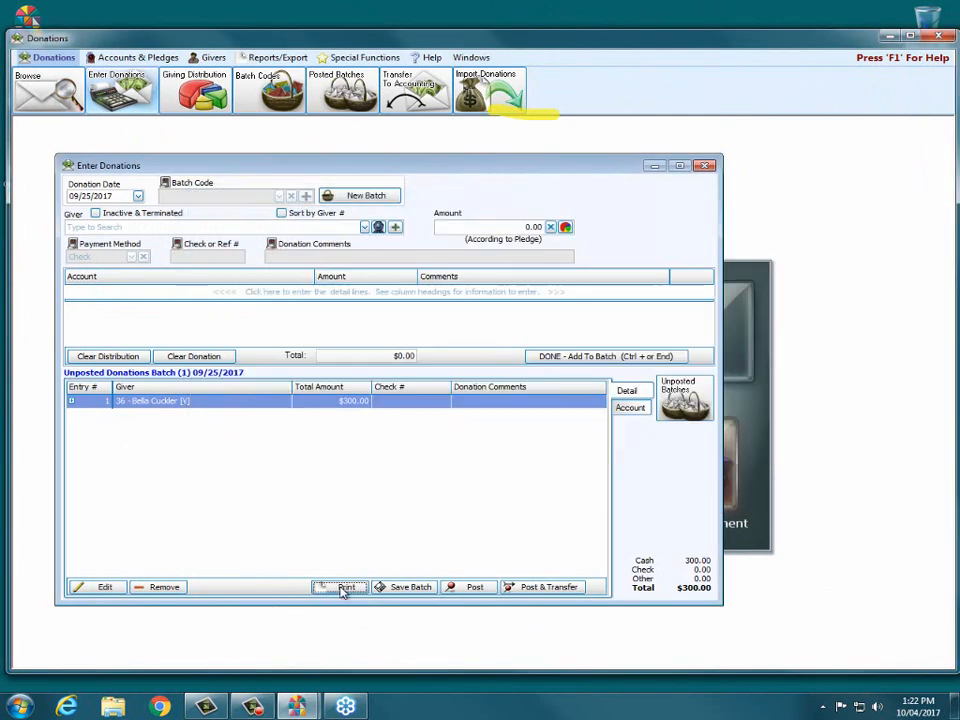
Preview the batch report with detail hidden and enlarge it to 100%.
click(340, 587)
click(352, 624)
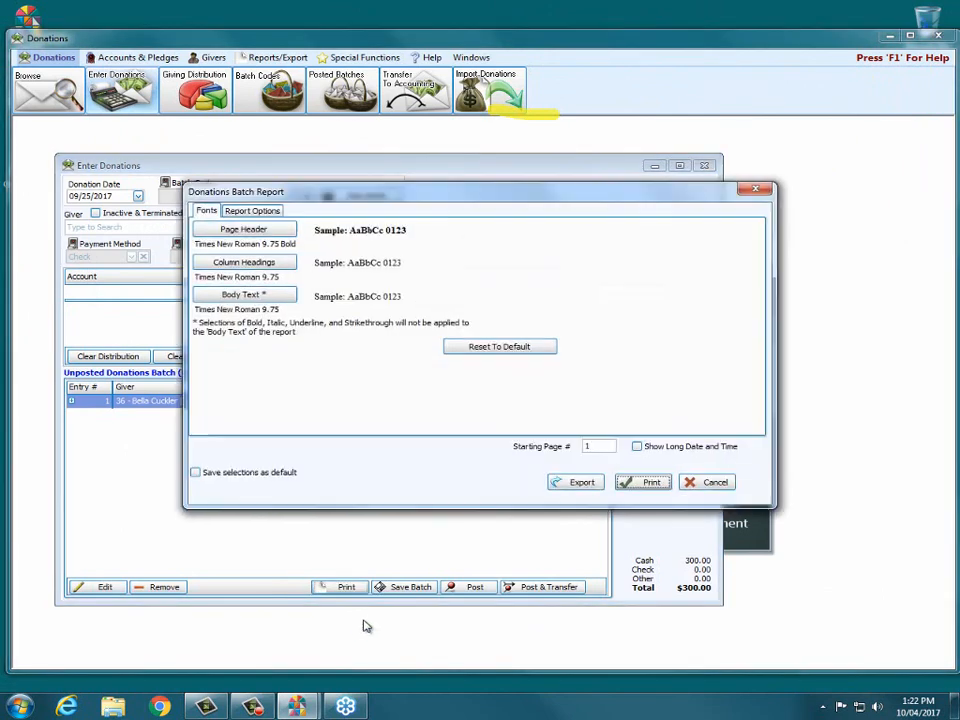
click(648, 482)
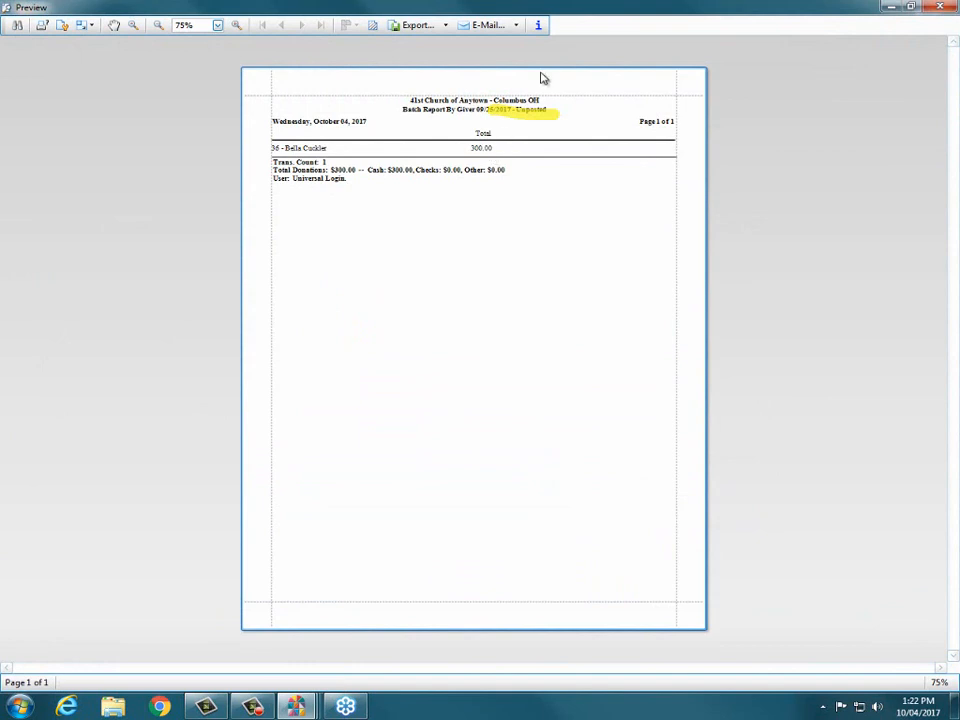
click(237, 25)
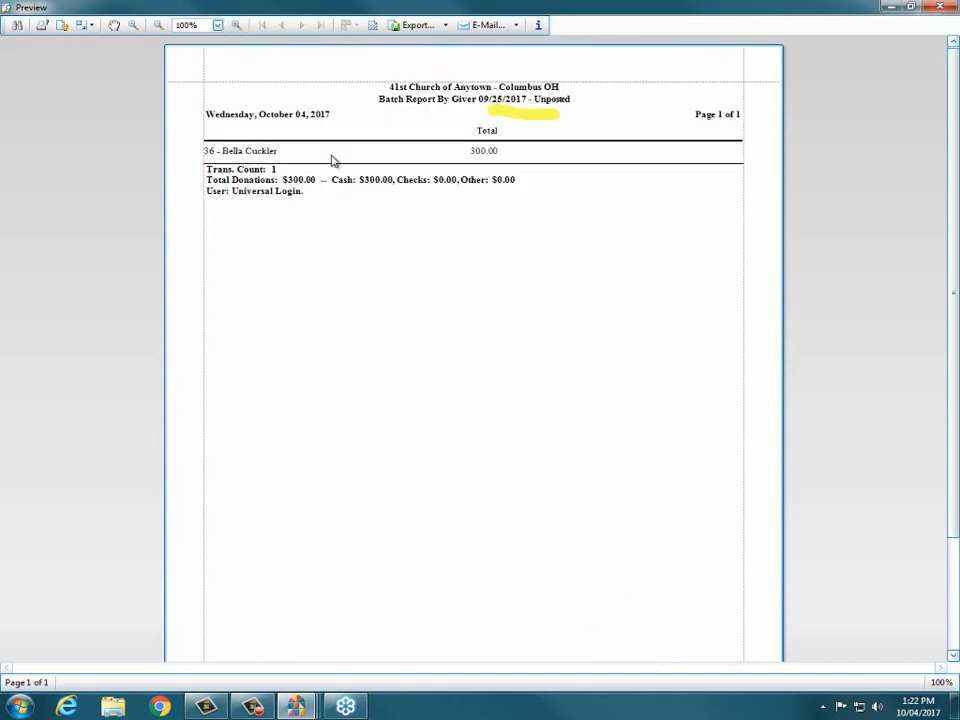
Check the heading of the batch report with detail hidden, and close the preview and report settings.
click(547, 107)
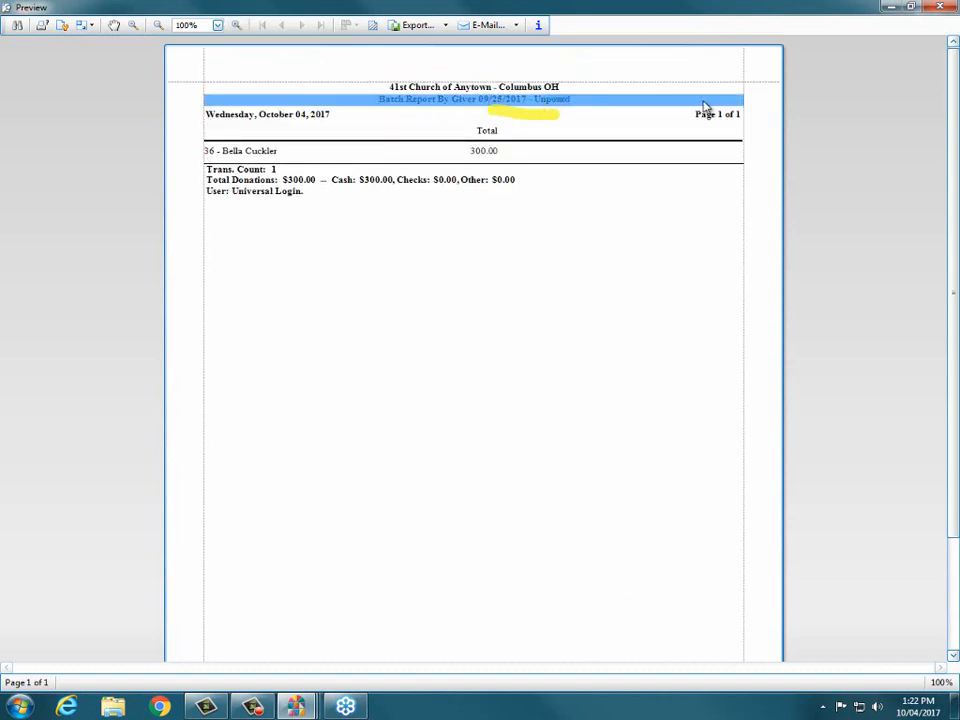
click(940, 8)
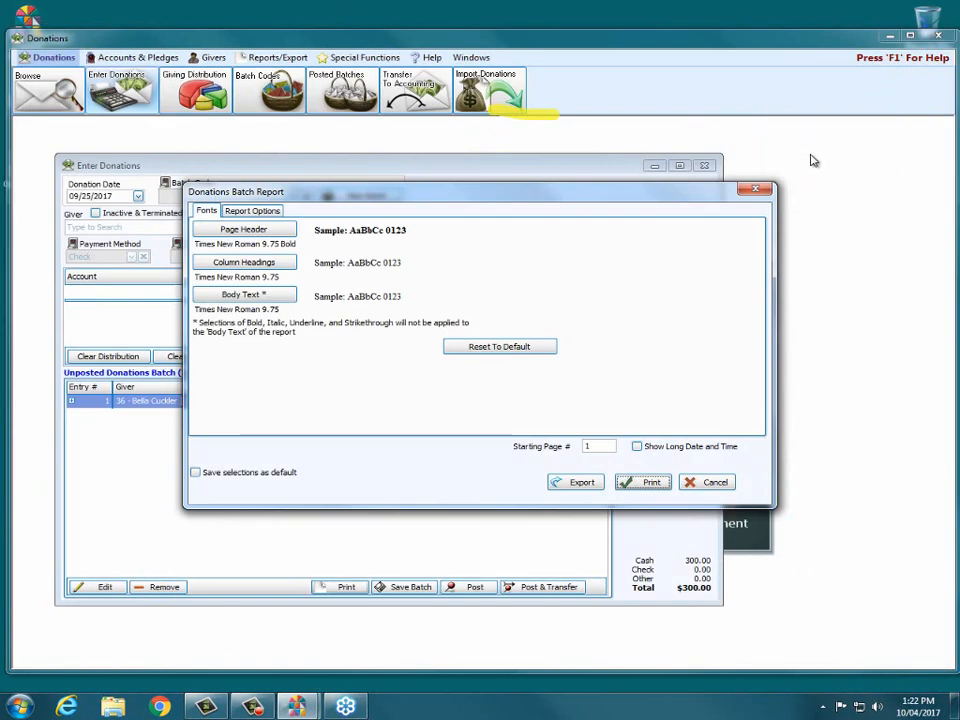
click(707, 482)
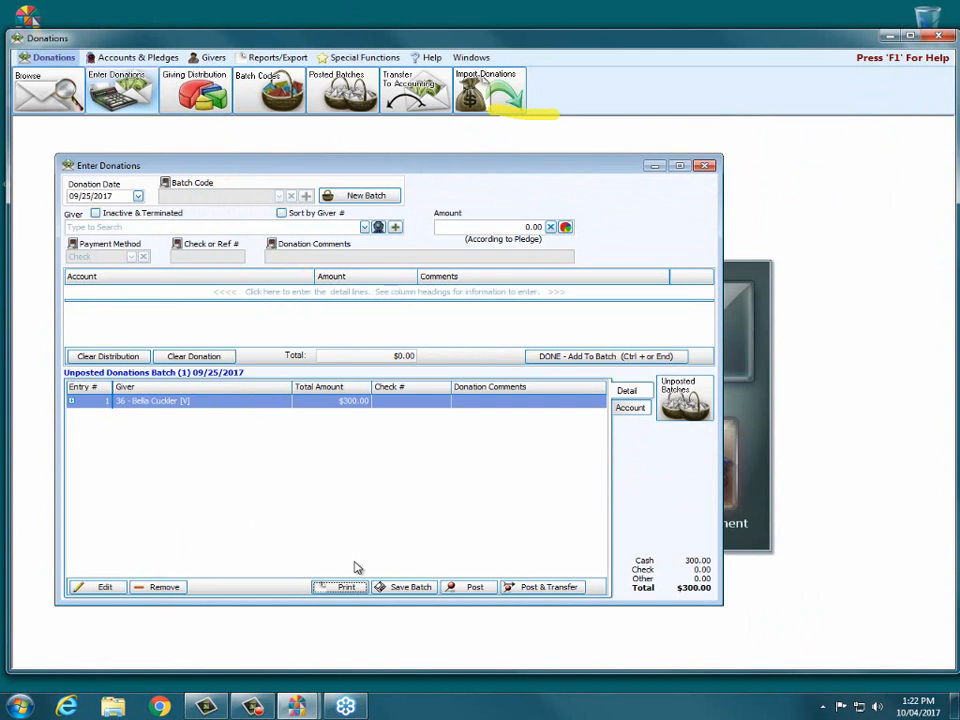
Start posting the batch, decline the non-standard posting day, and change the donation date of the entire batch to 09/24/2017.
click(455, 589)
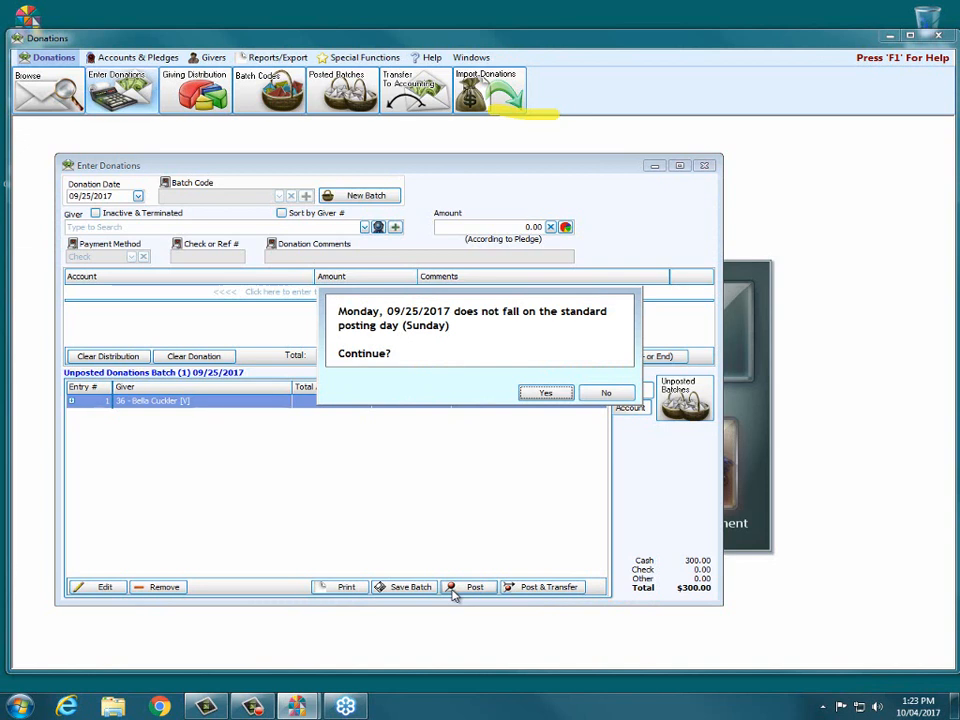
click(606, 392)
click(87, 196)
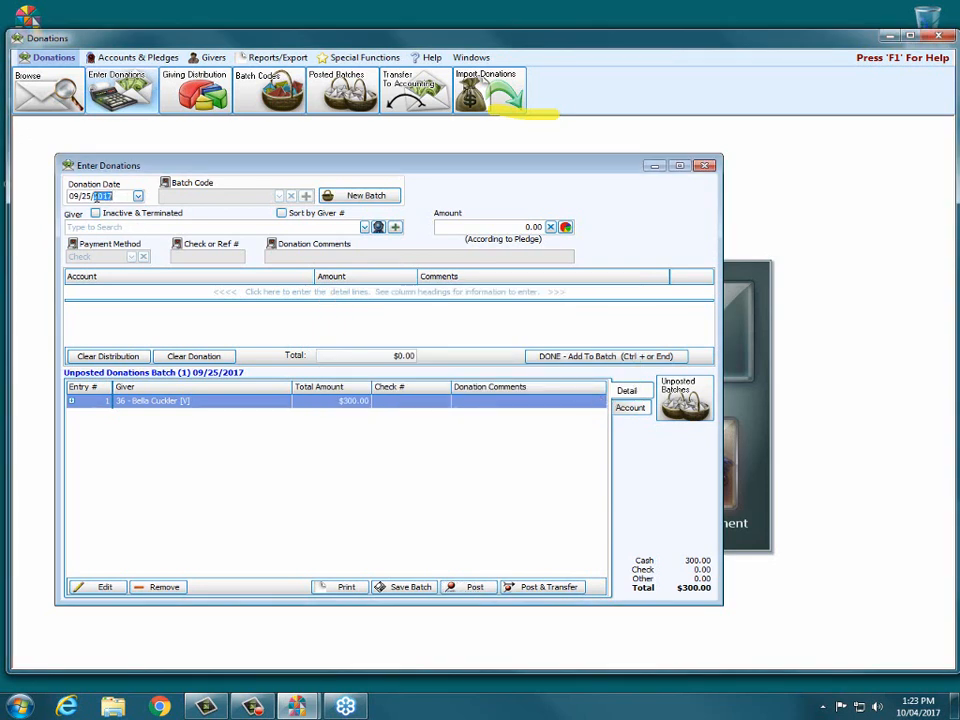
click(138, 196)
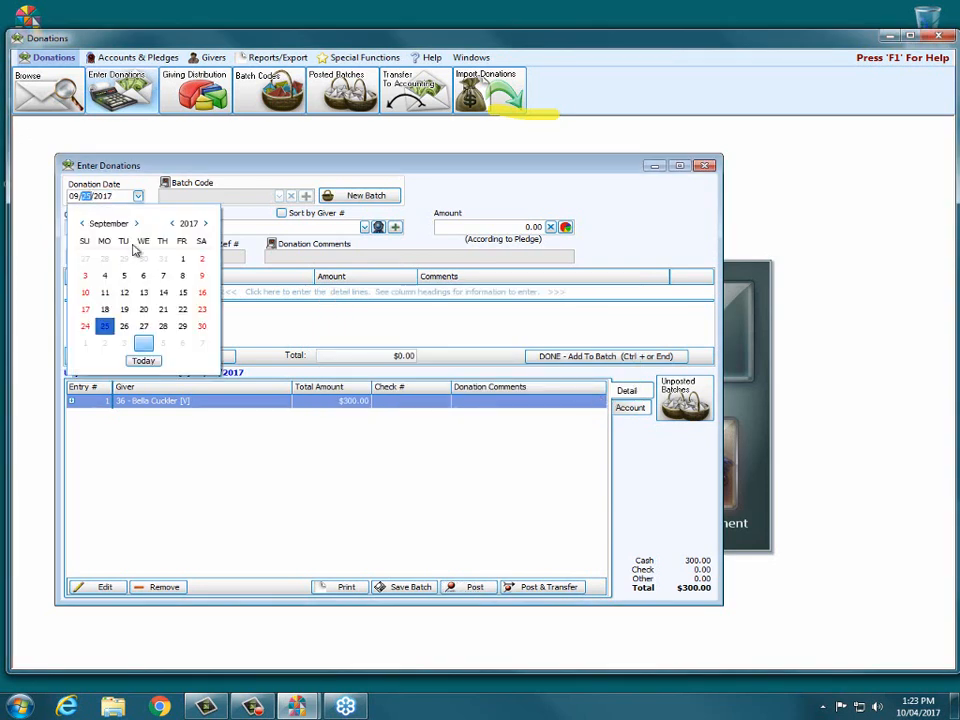
click(88, 327)
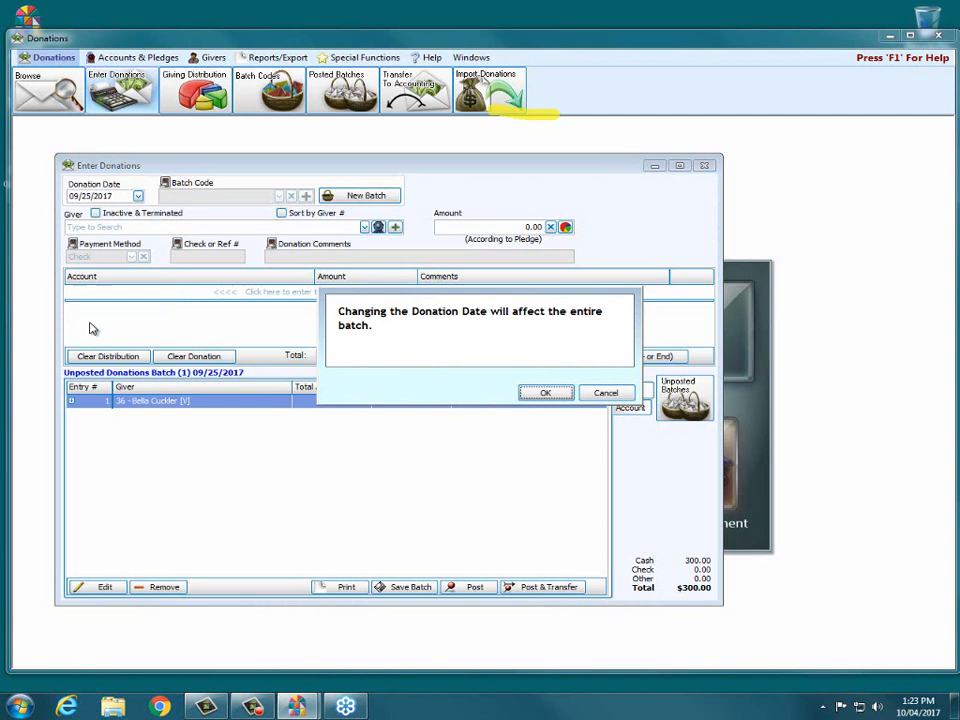
click(546, 394)
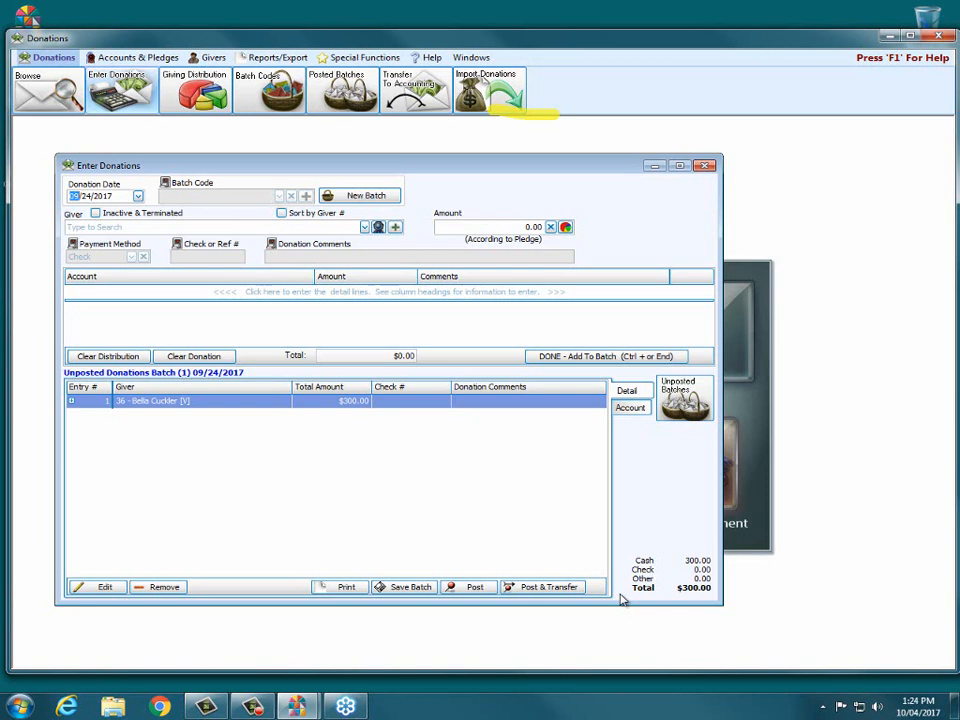
Post the batch for transfer to accounting, turn off always asking about printing after posting donations, and accept printing its report.
click(558, 588)
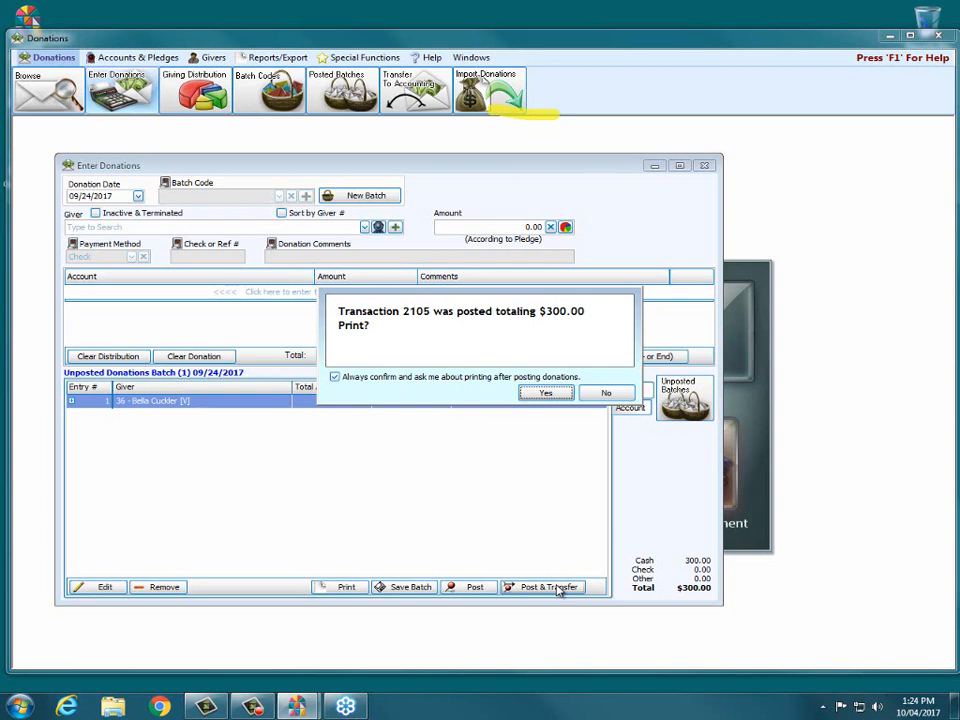
click(336, 378)
drag(328, 377, 602, 377)
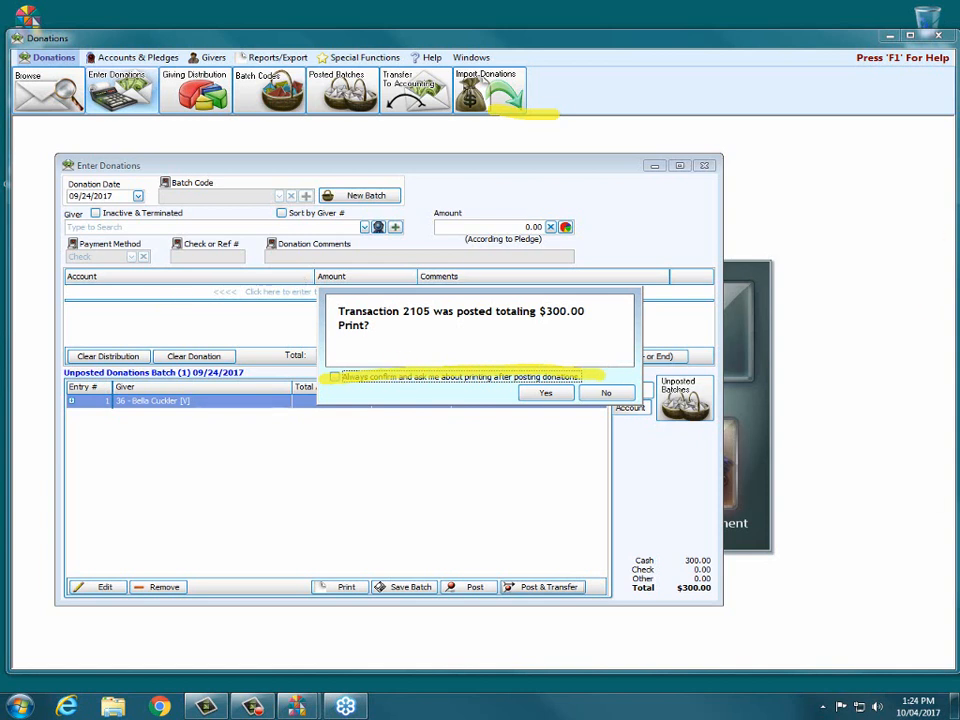
click(550, 393)
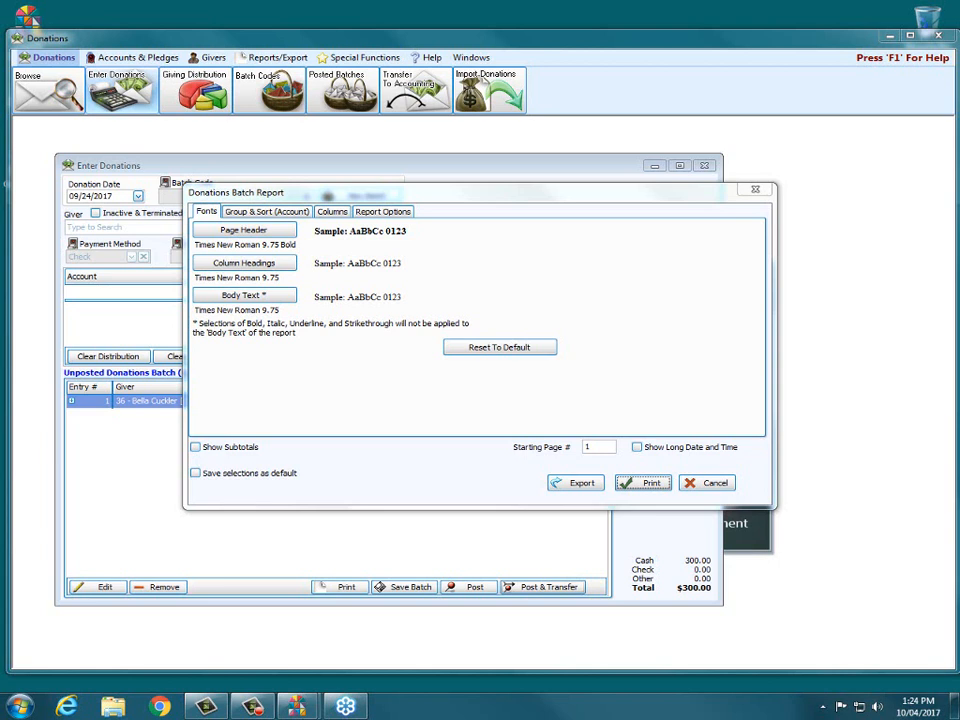
Check the posted batch report's grouping by account, preview it at 100% zoom, and close the preview and report settings.
click(284, 212)
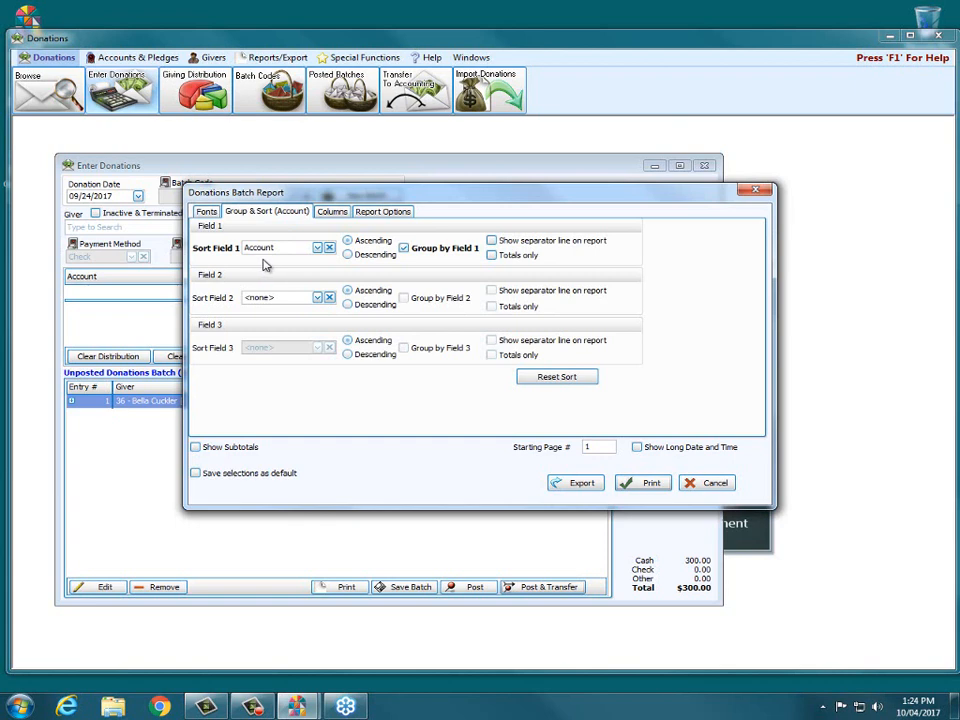
click(639, 488)
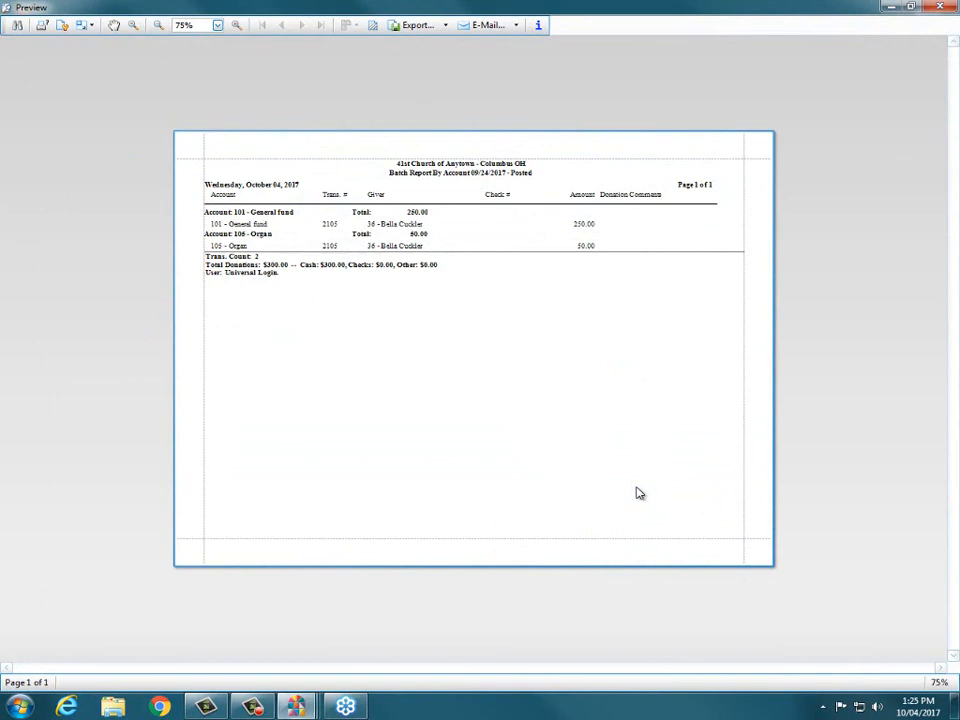
click(237, 25)
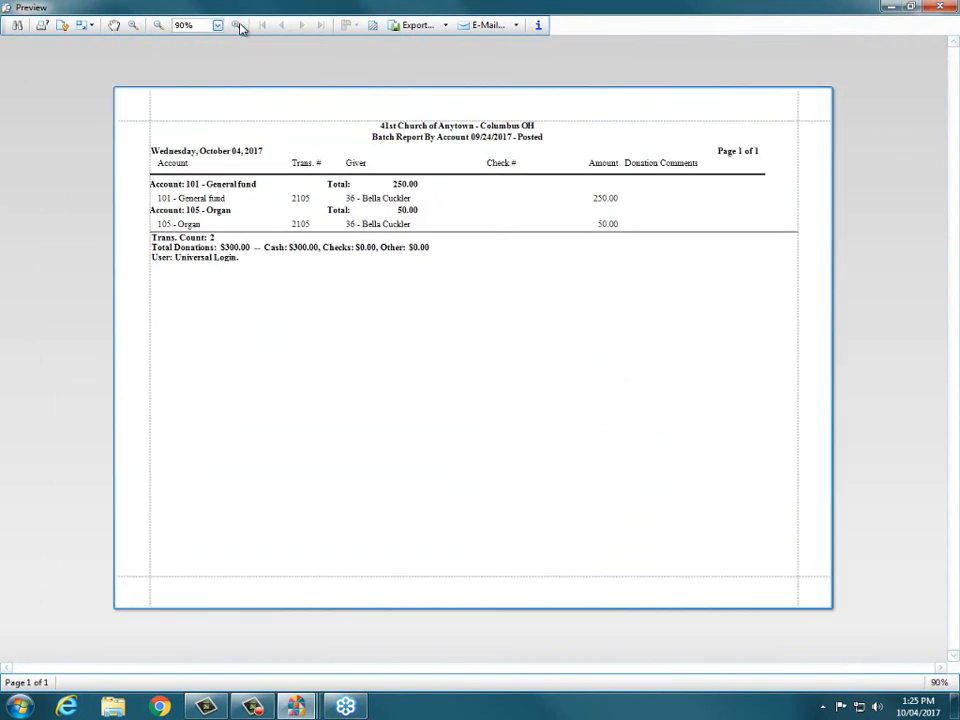
click(237, 25)
click(237, 25)
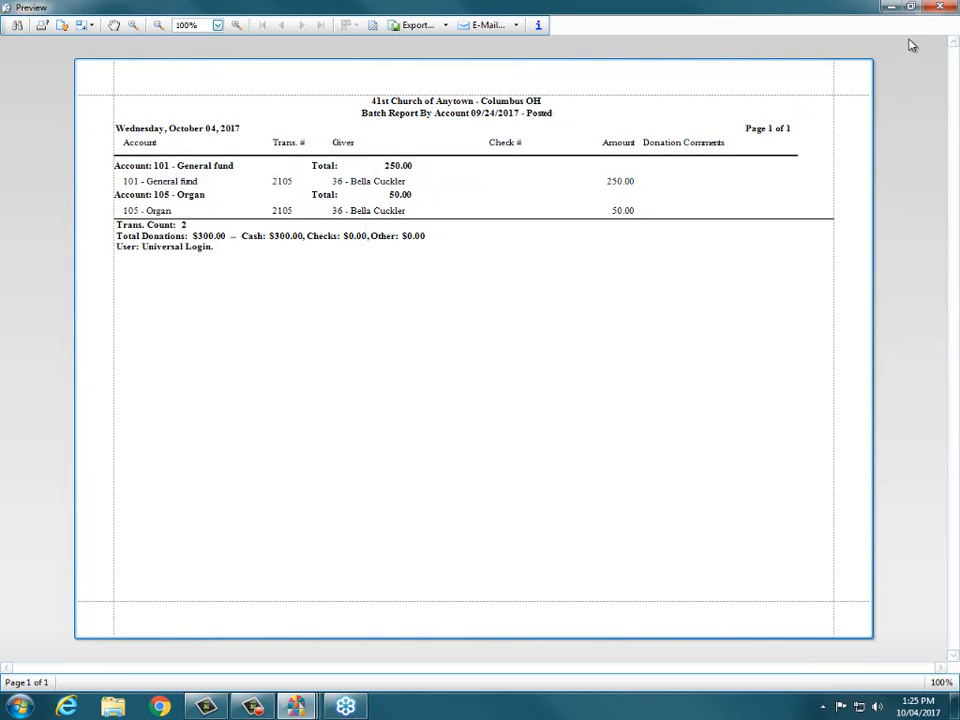
click(940, 7)
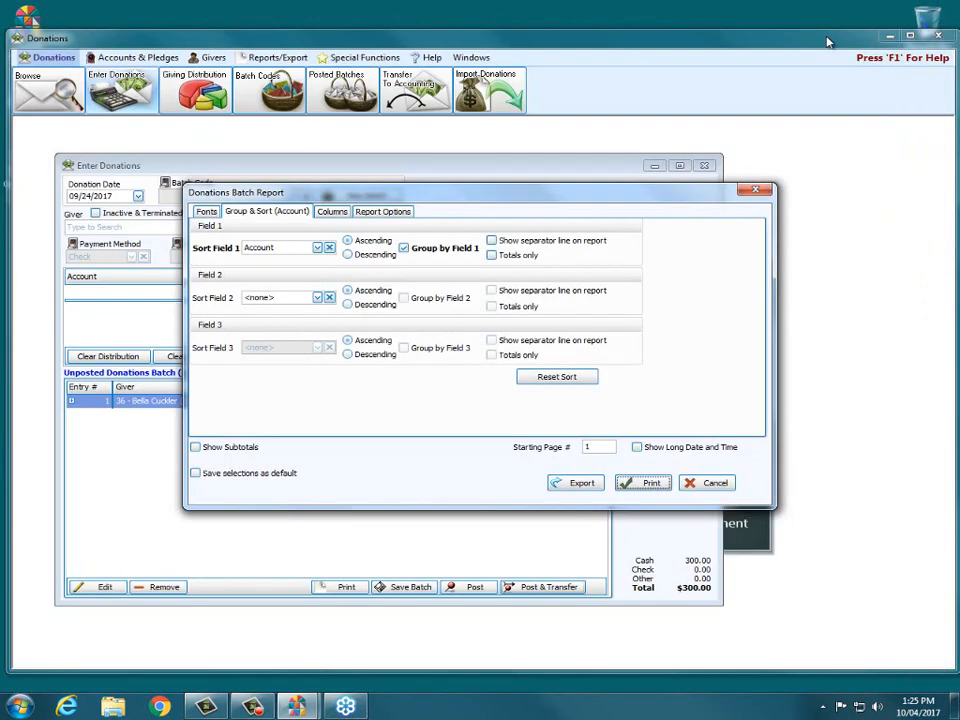
click(757, 193)
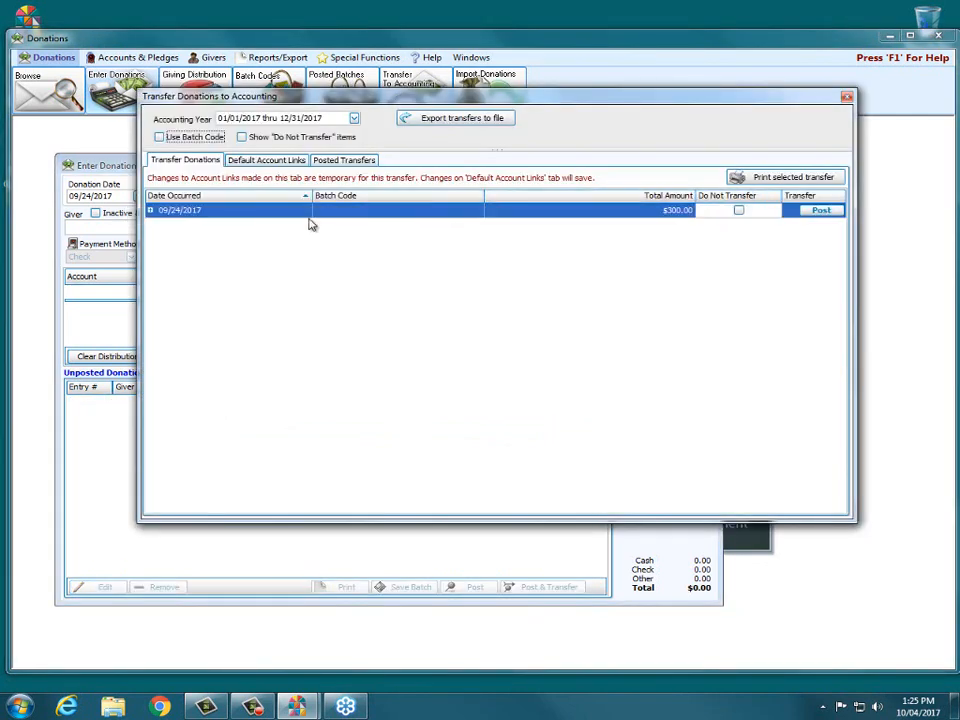
Review the debited and credited accounts of the 09/24/2017 donation transfer, and close the transfer window without posting it.
drag(218, 100, 203, 149)
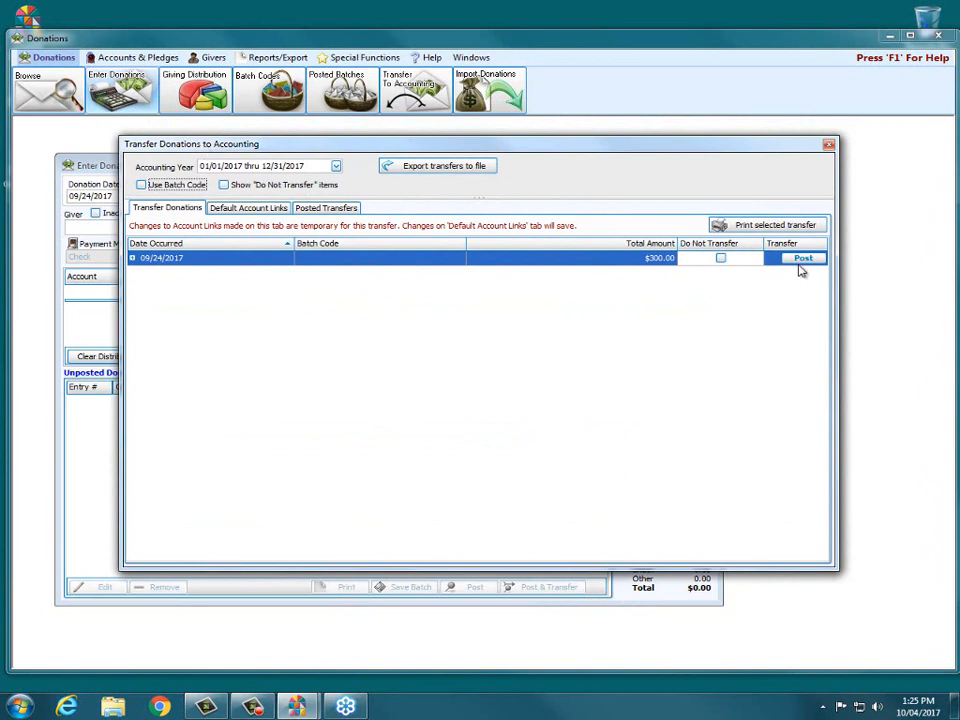
click(132, 258)
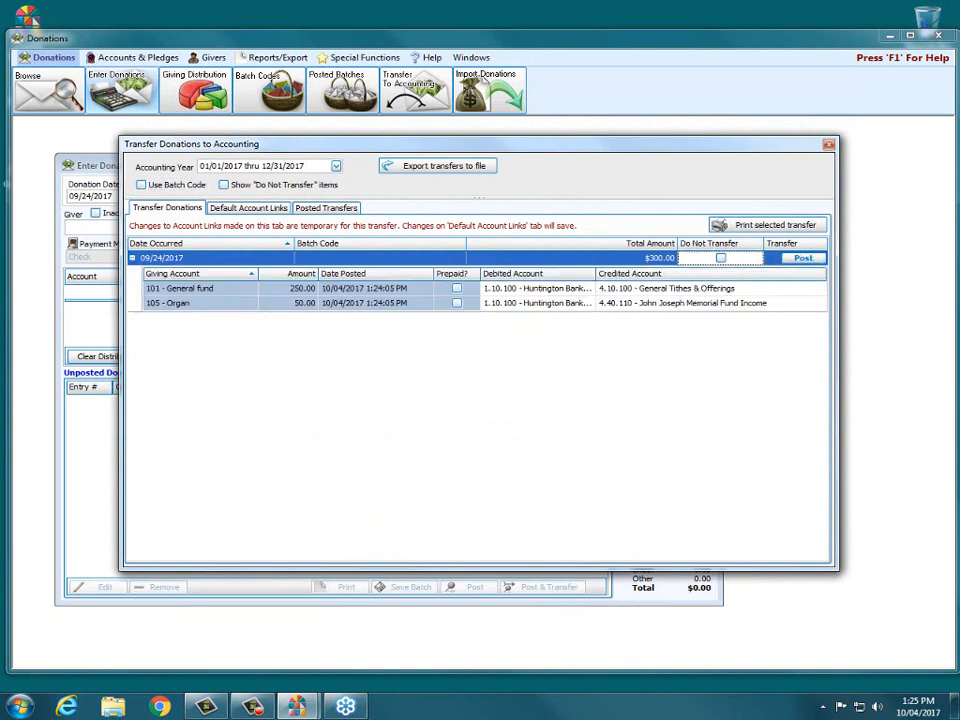
click(794, 262)
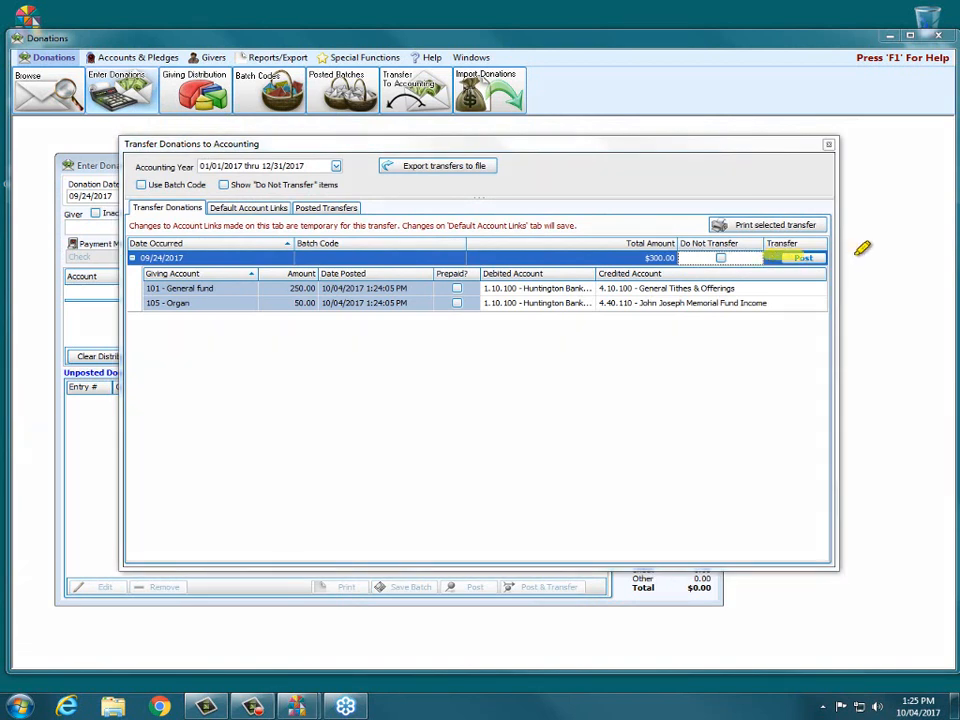
drag(858, 260, 768, 258)
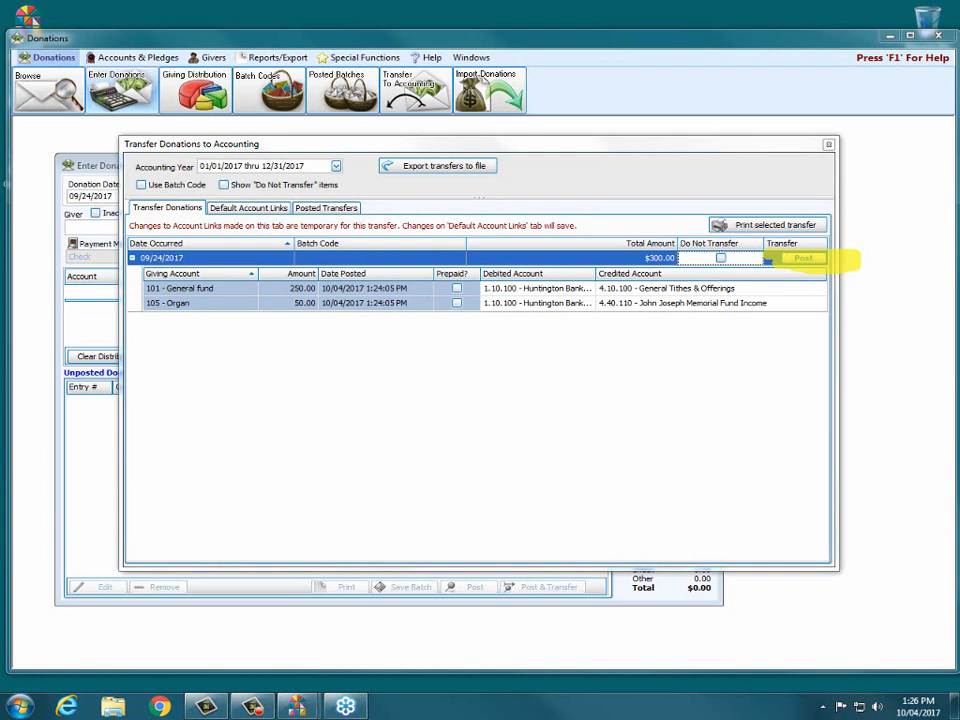
click(829, 146)
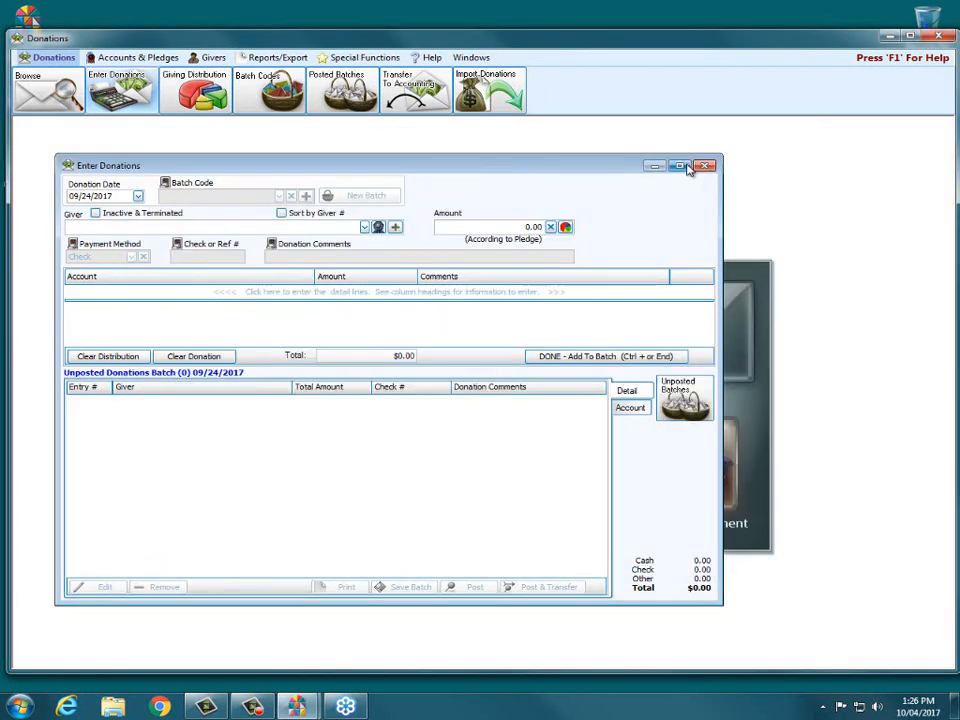
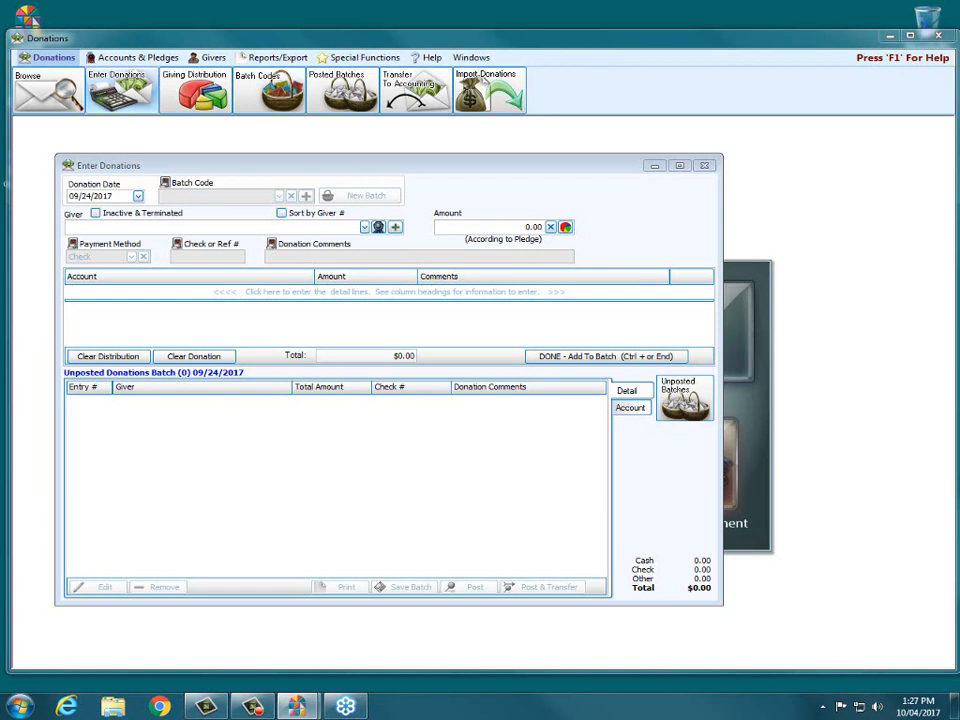
Look over the 09/24/2017 batch among the posted batches and its report's filter and sorting settings, and close both windows.
click(704, 166)
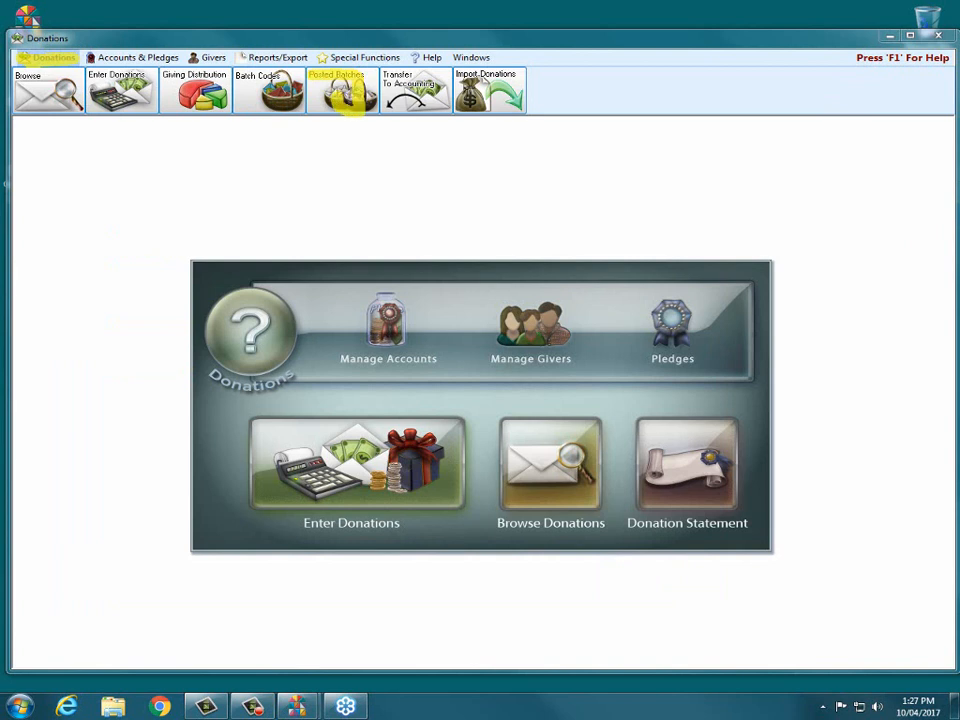
click(344, 98)
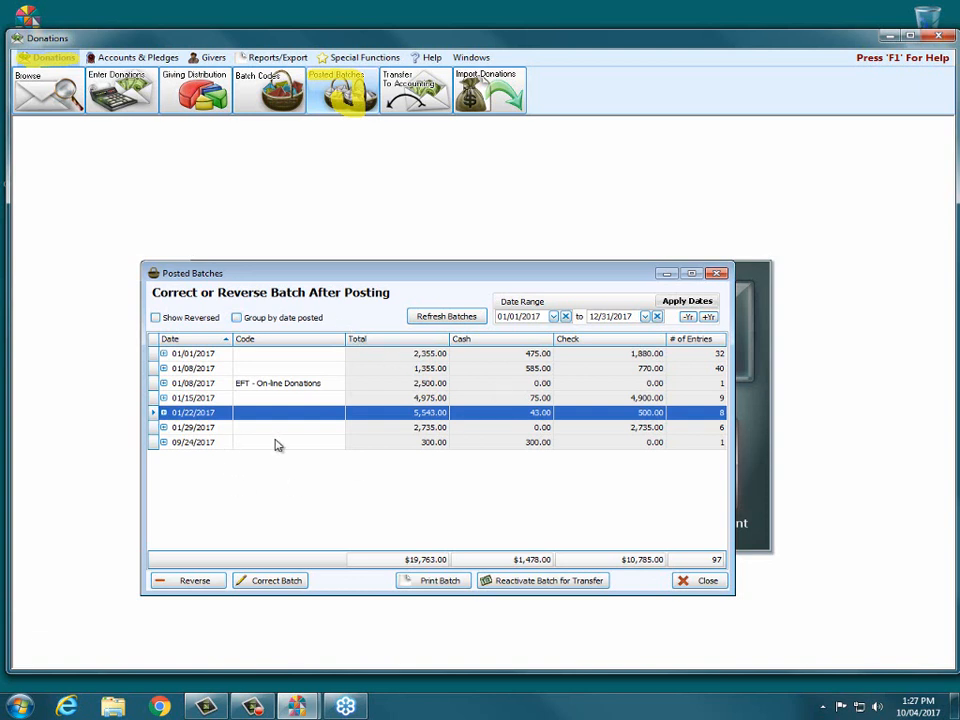
click(198, 444)
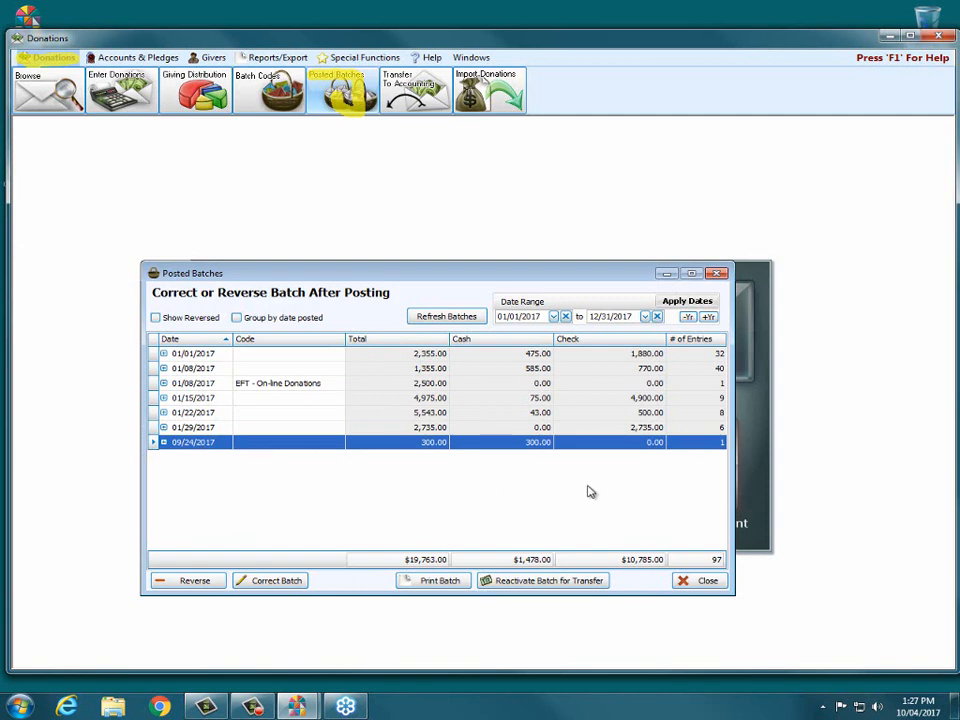
click(448, 585)
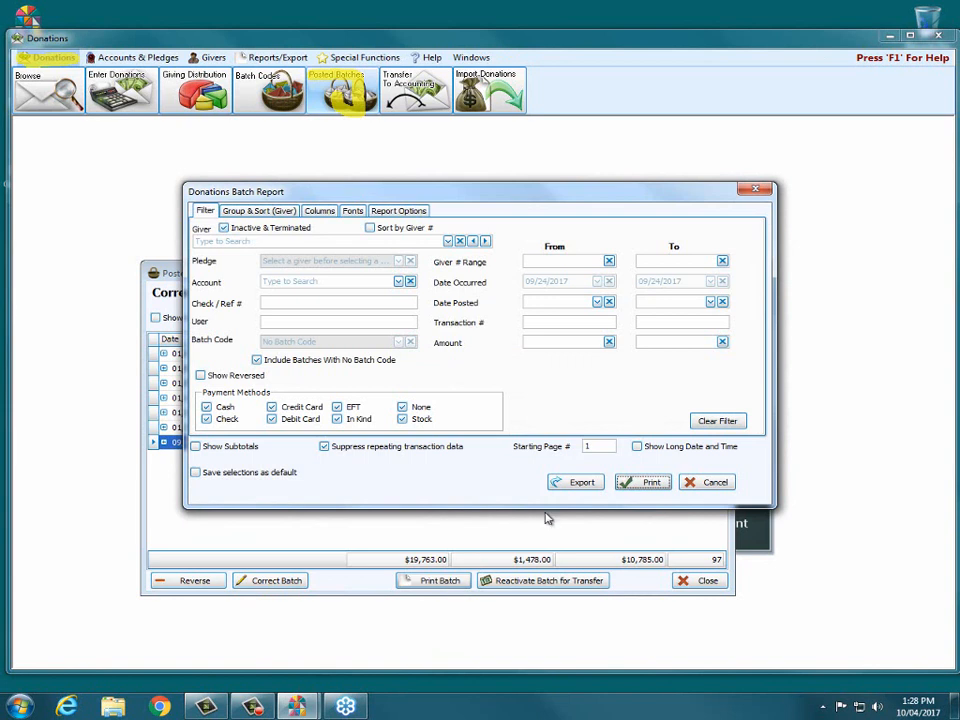
click(255, 211)
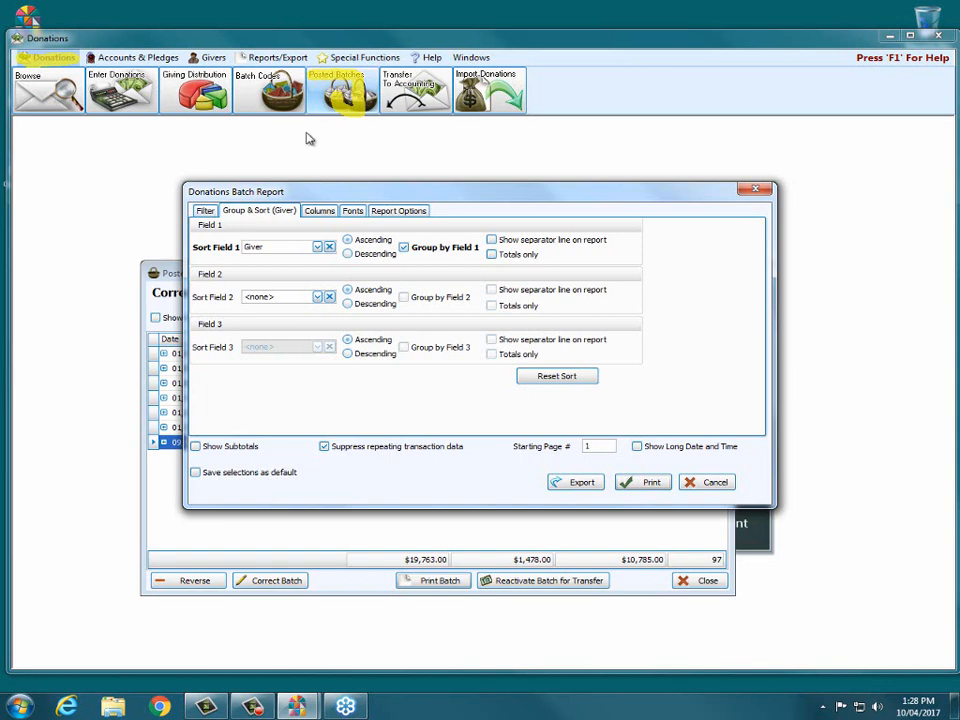
click(756, 191)
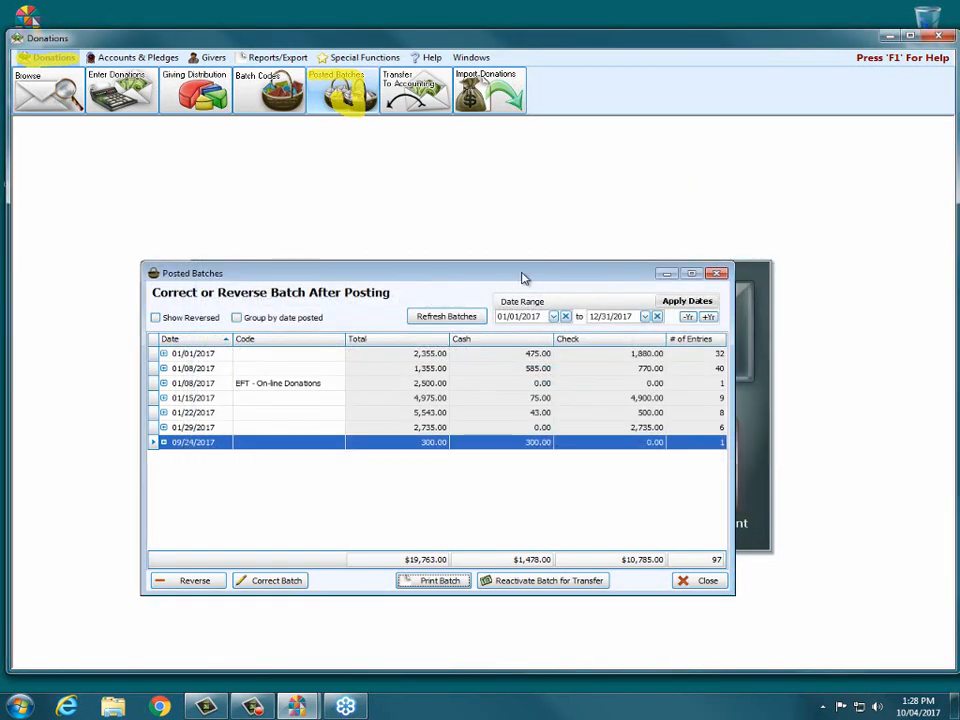
drag(524, 278, 573, 271)
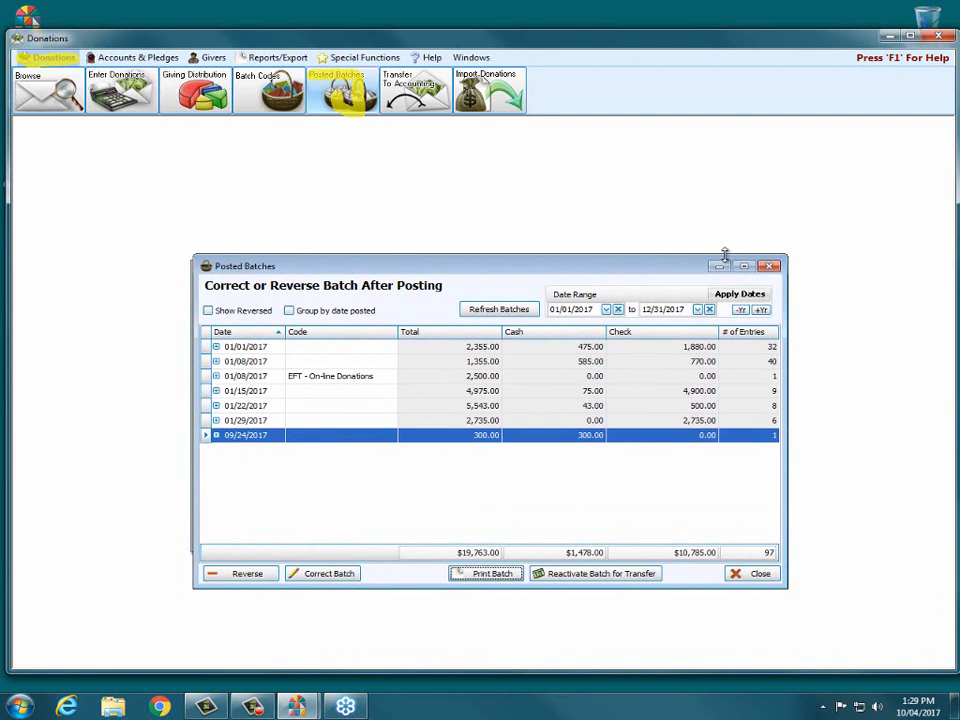
click(770, 266)
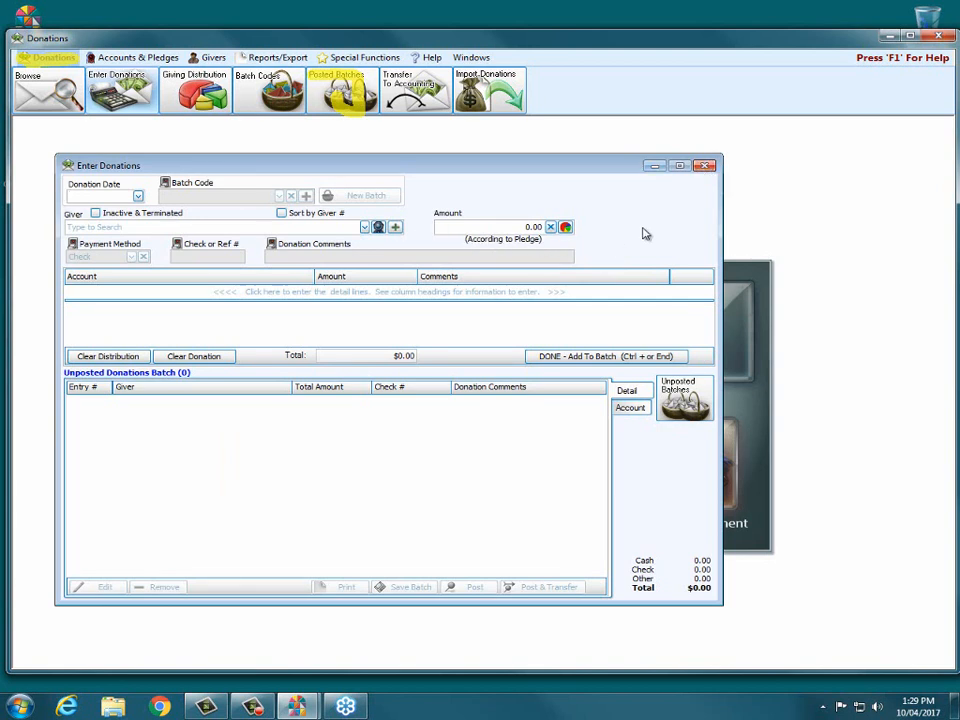
Close the donation entry window and open the pledges organised by giver.
click(704, 165)
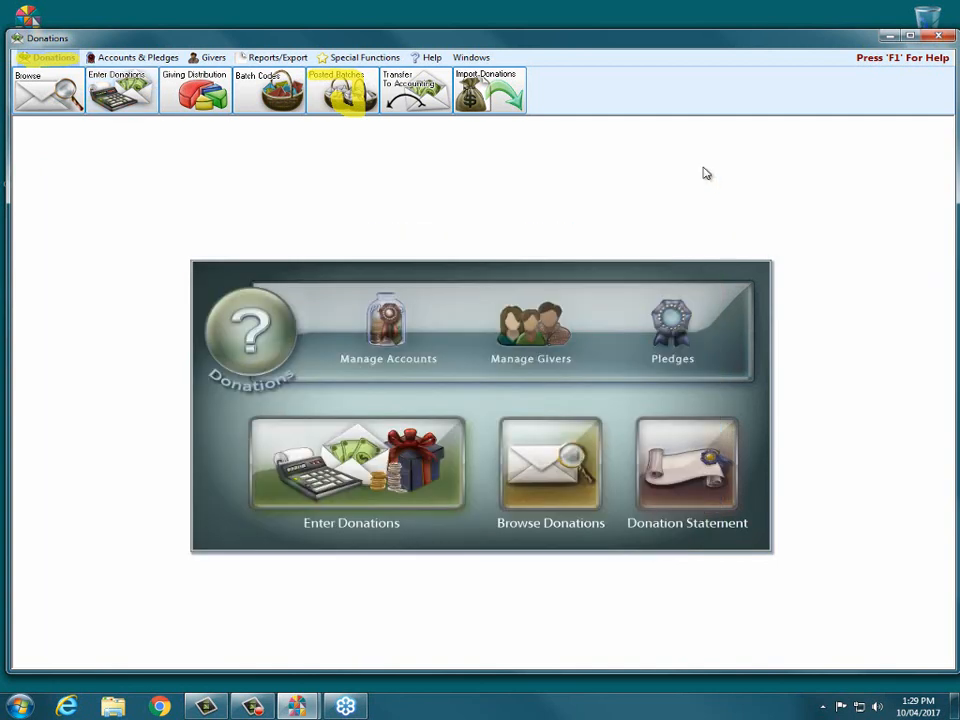
click(674, 327)
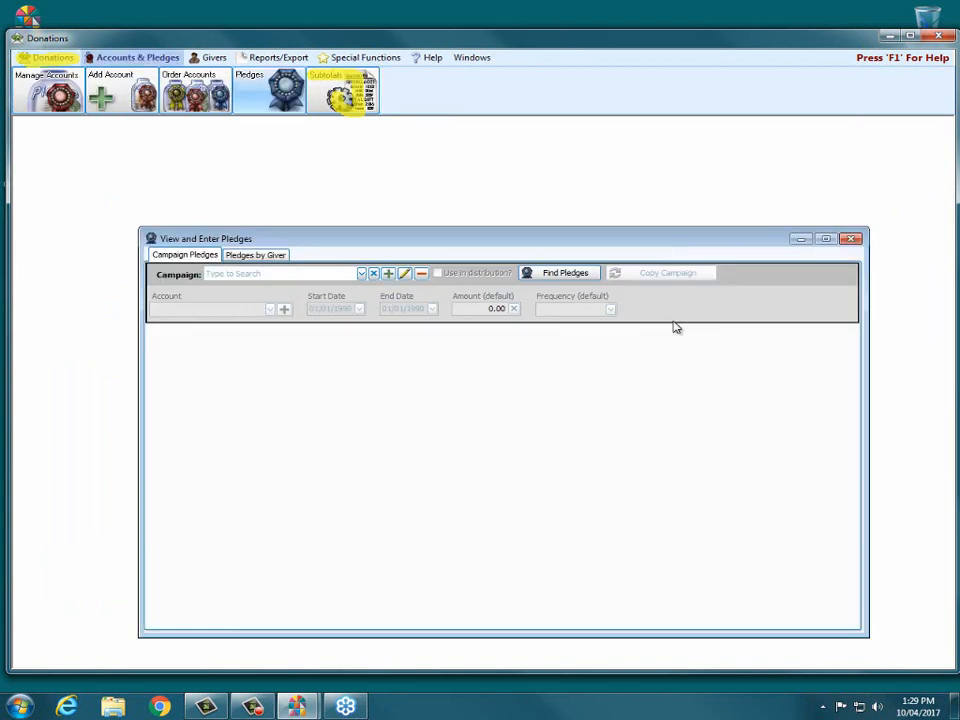
click(252, 258)
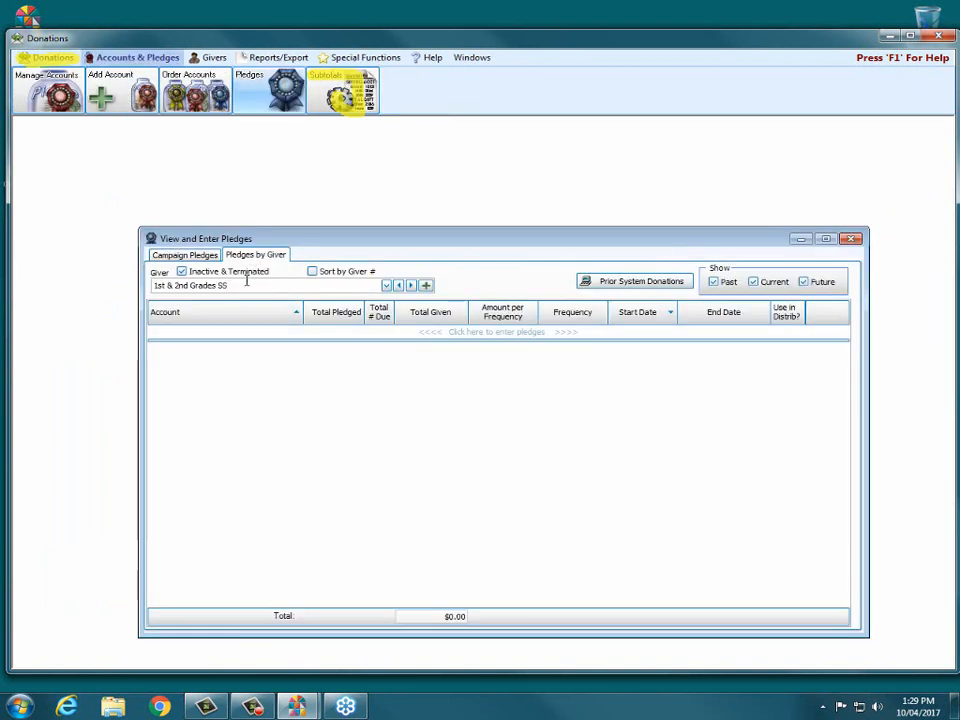
Enter a 34.00 pledge to account 101 - General fund for the giver 1st & 2nd Grades SS.
click(246, 336)
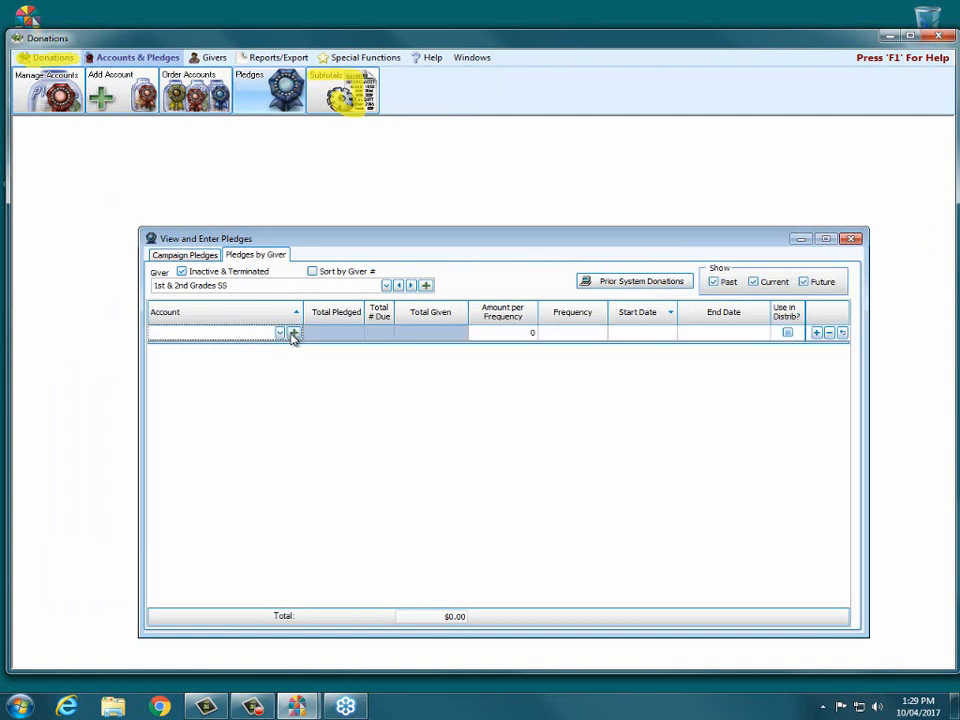
click(280, 332)
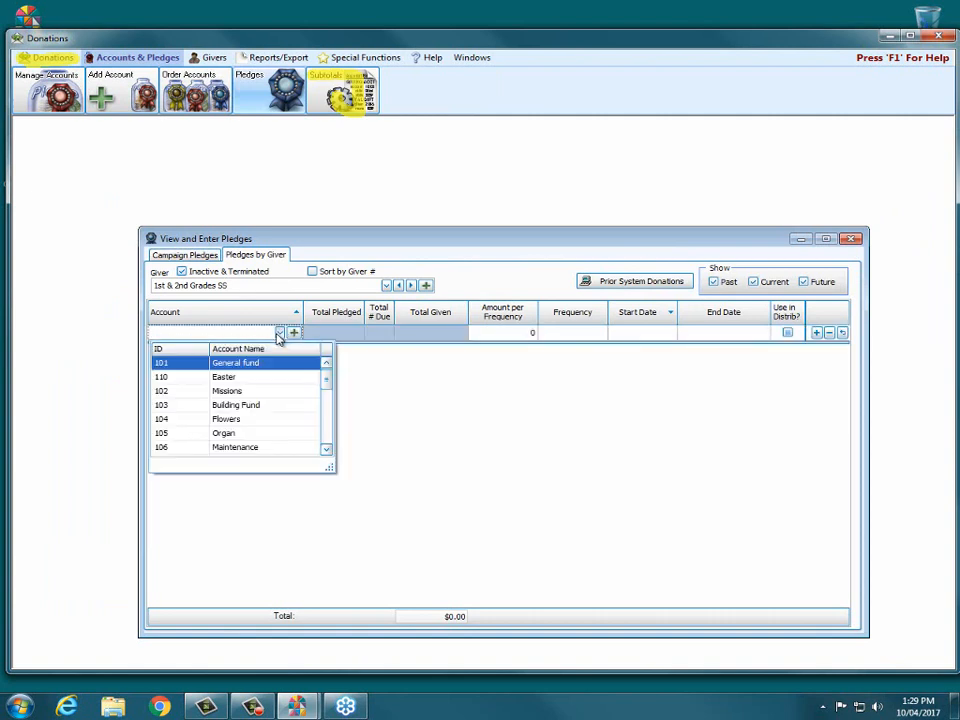
click(497, 335)
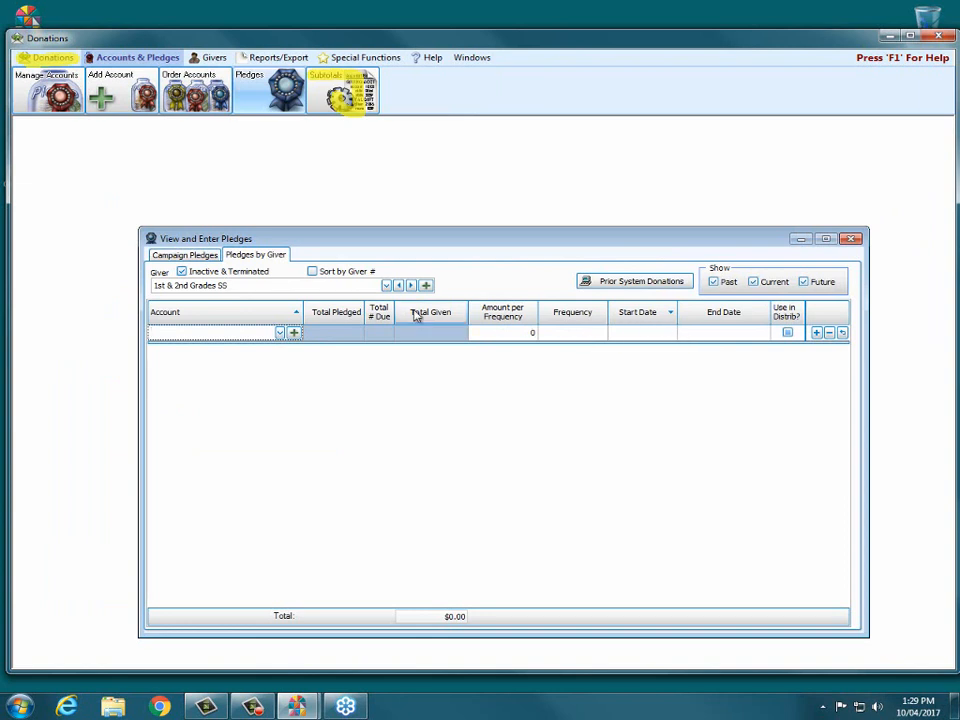
click(280, 332)
click(236, 363)
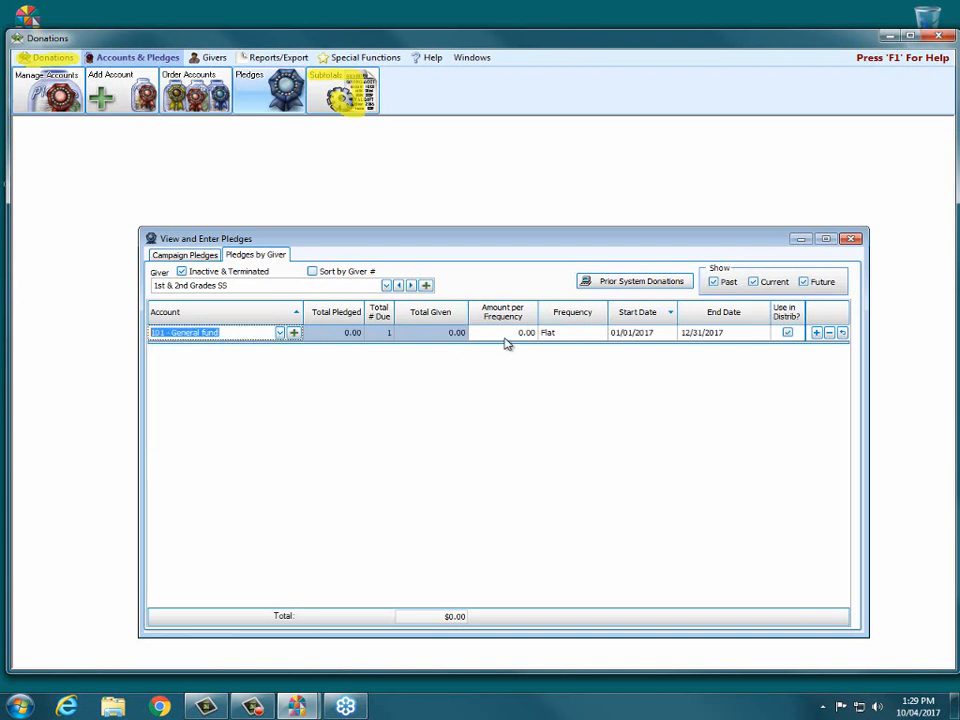
click(515, 333)
text(34)
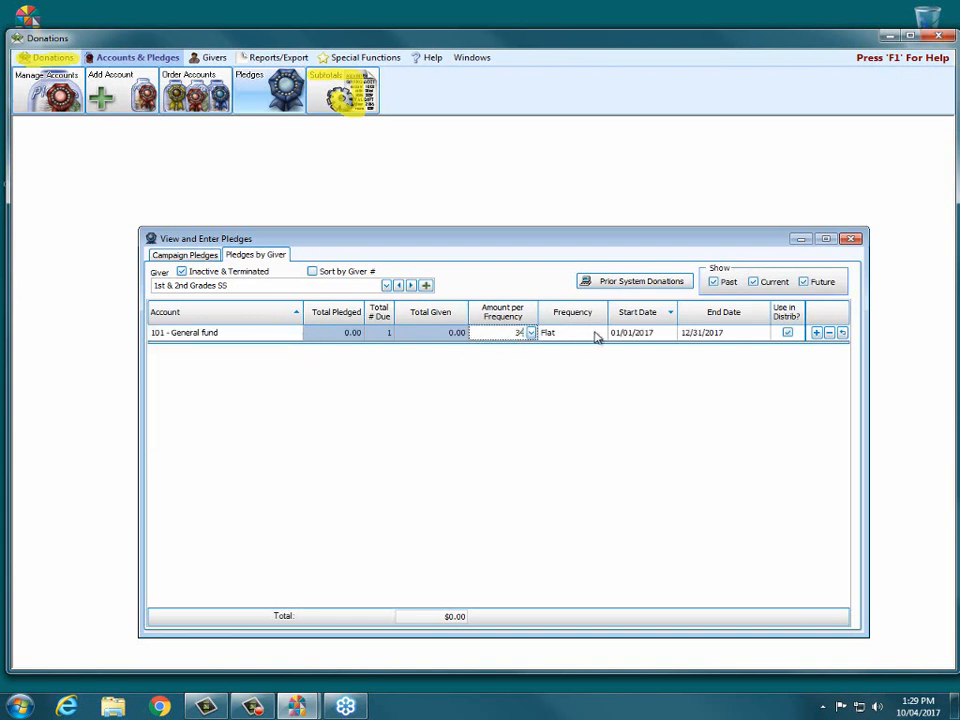
click(594, 334)
click(684, 334)
click(665, 333)
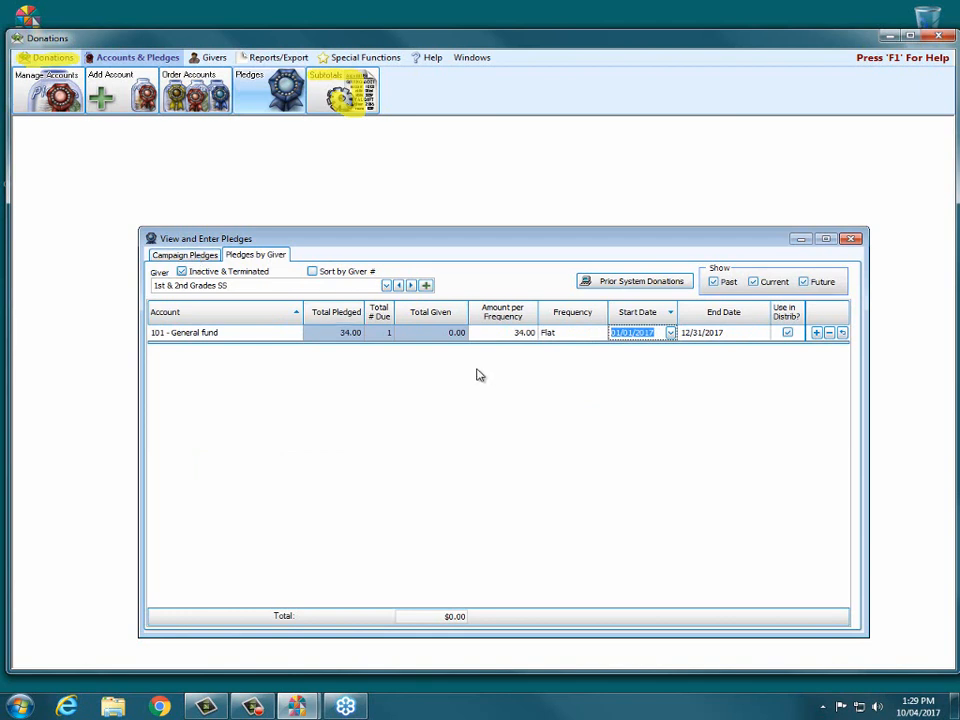
Create a new pledge campaign named New Campaign 2018.
click(185, 256)
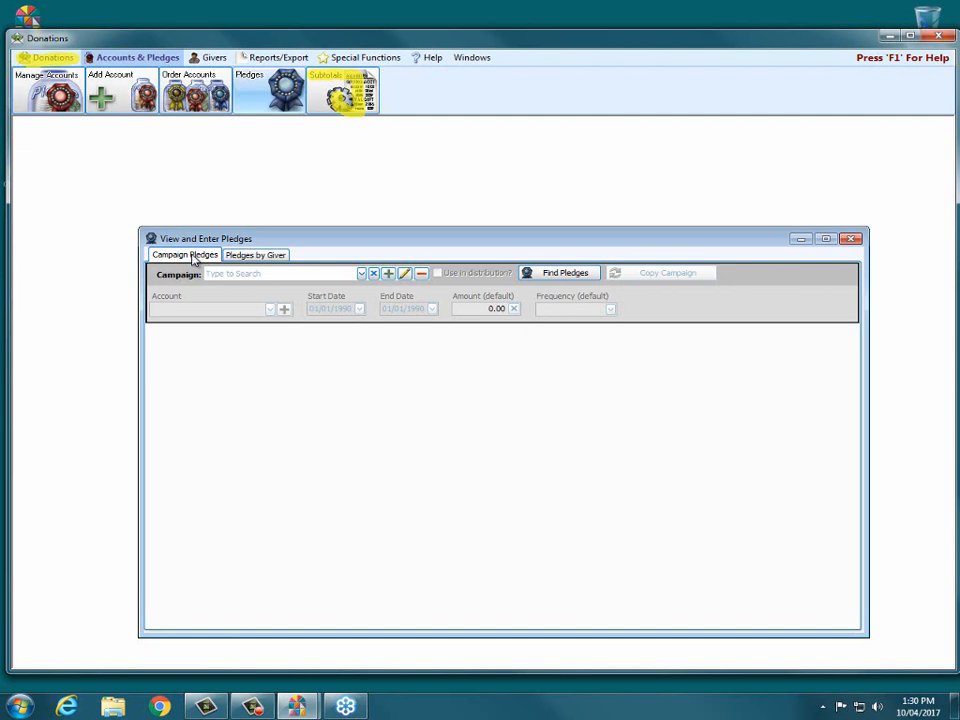
click(388, 273)
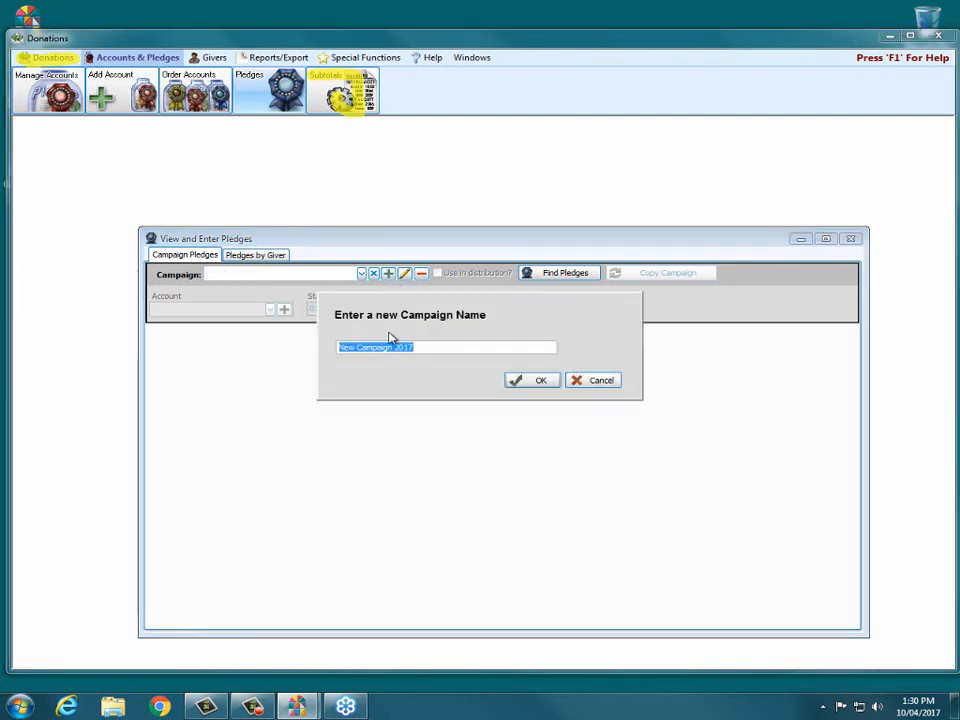
click(417, 347)
key(BackSpace)
text(8)
click(515, 382)
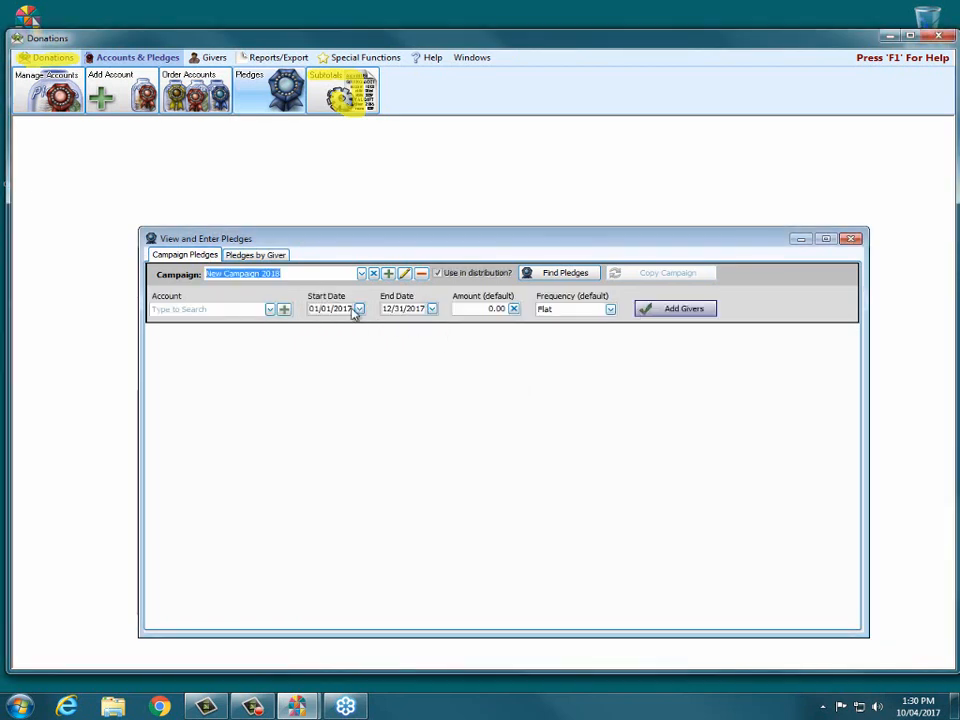
Set the campaign's start date to 01/01/2018 and its end date to 12/31/2018.
click(358, 309)
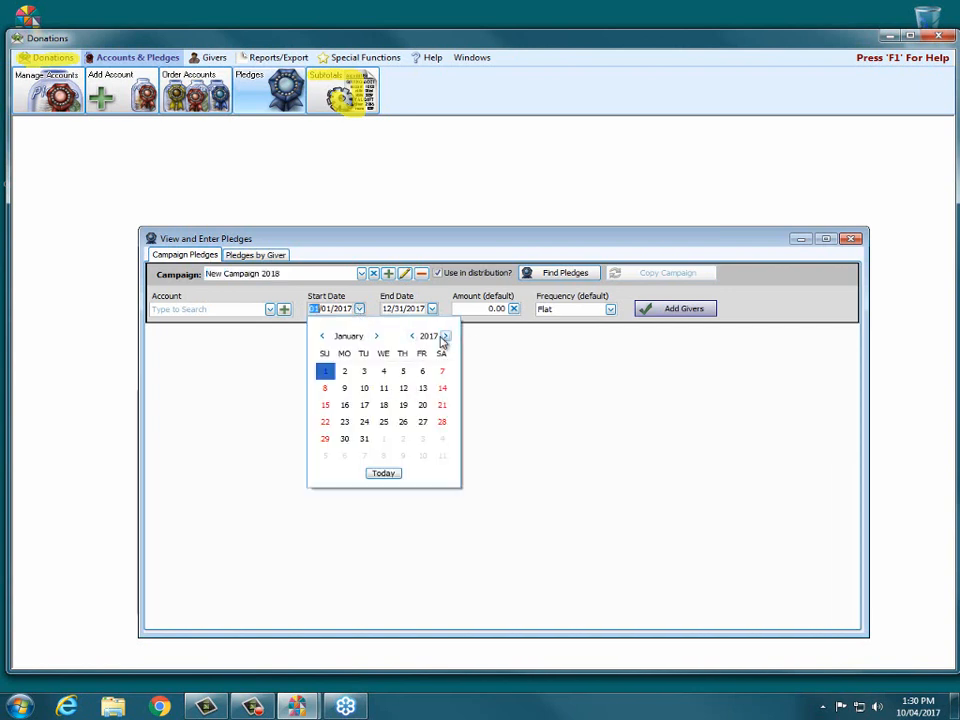
click(445, 337)
click(344, 371)
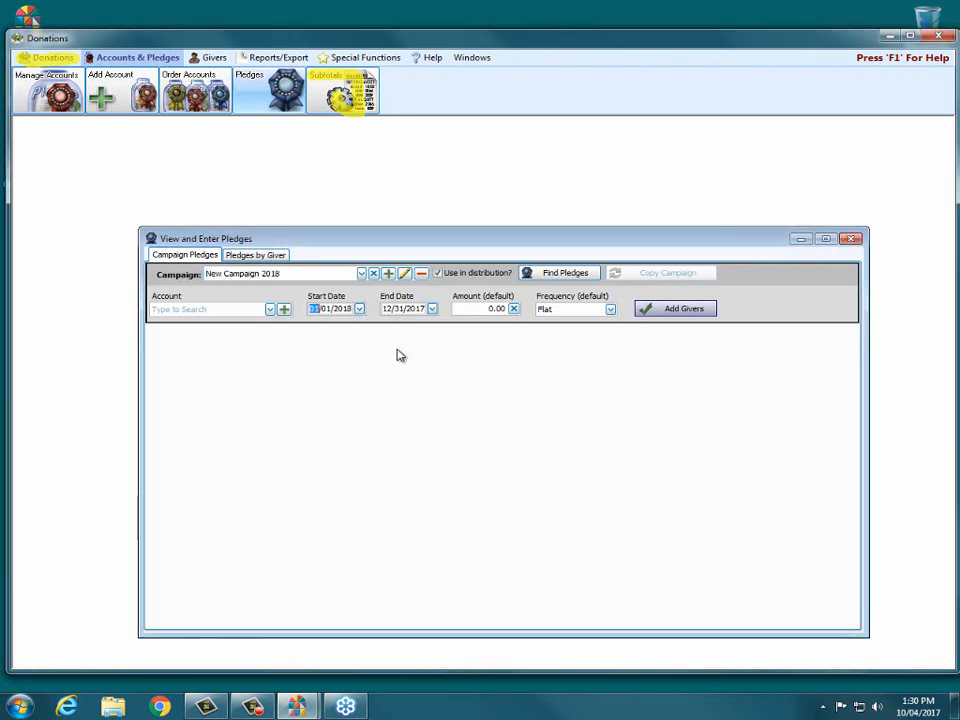
click(432, 309)
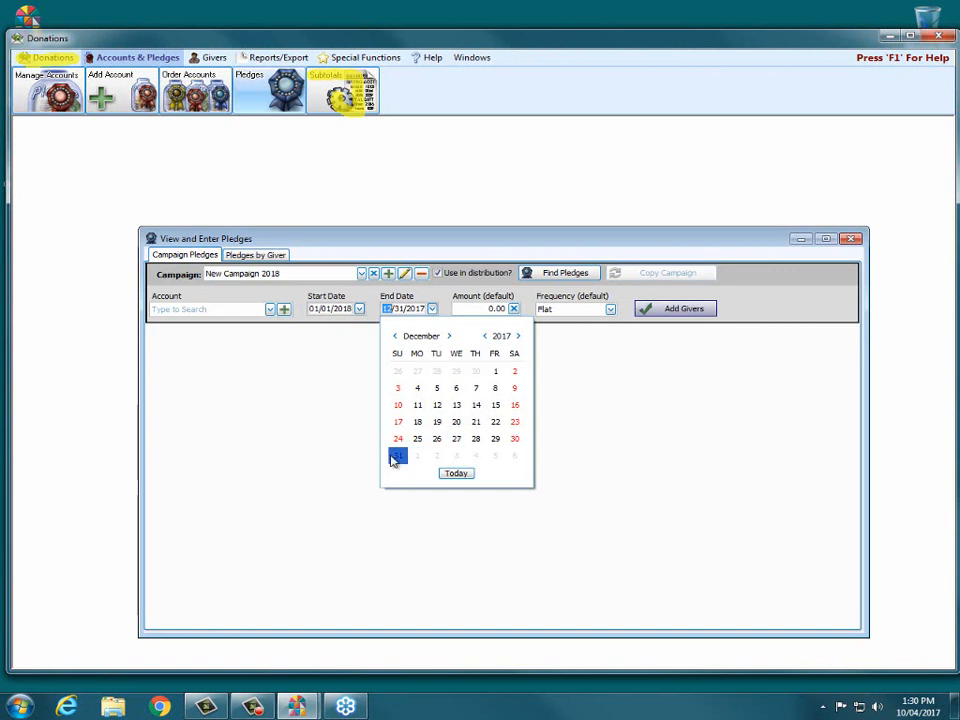
click(517, 336)
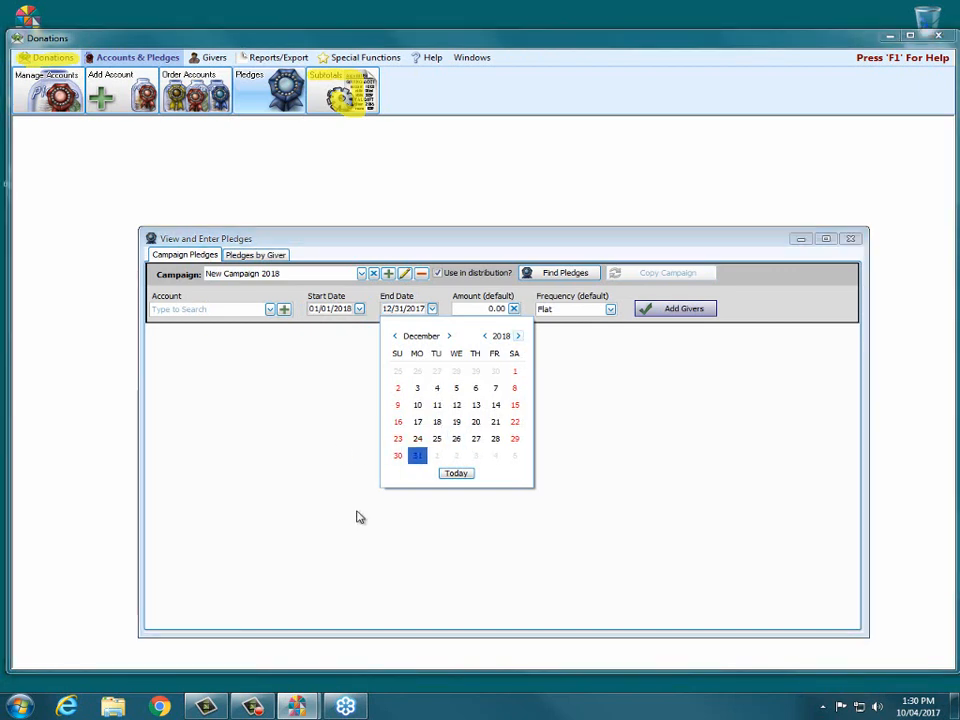
click(416, 456)
Assign account 101 - General fund to the campaign and proceed to adding its givers.
click(270, 309)
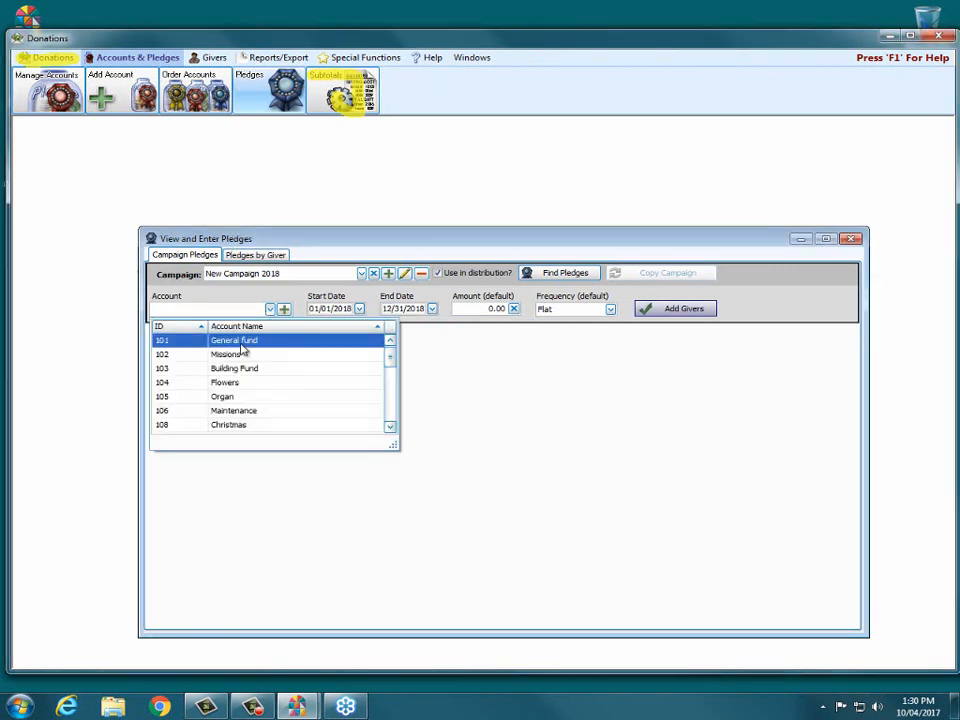
click(241, 343)
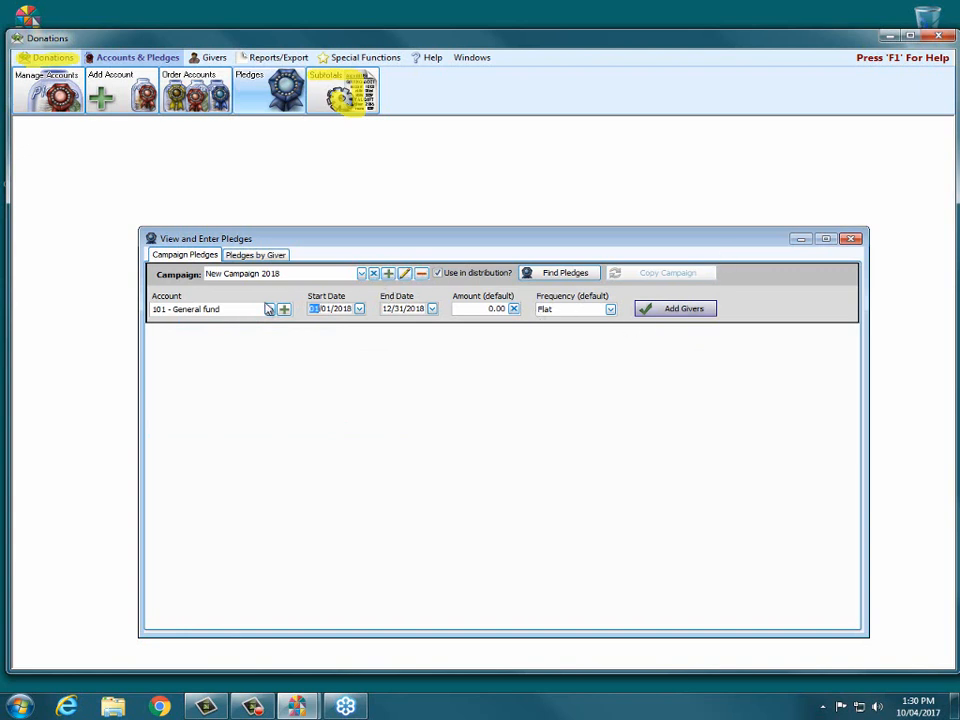
click(648, 308)
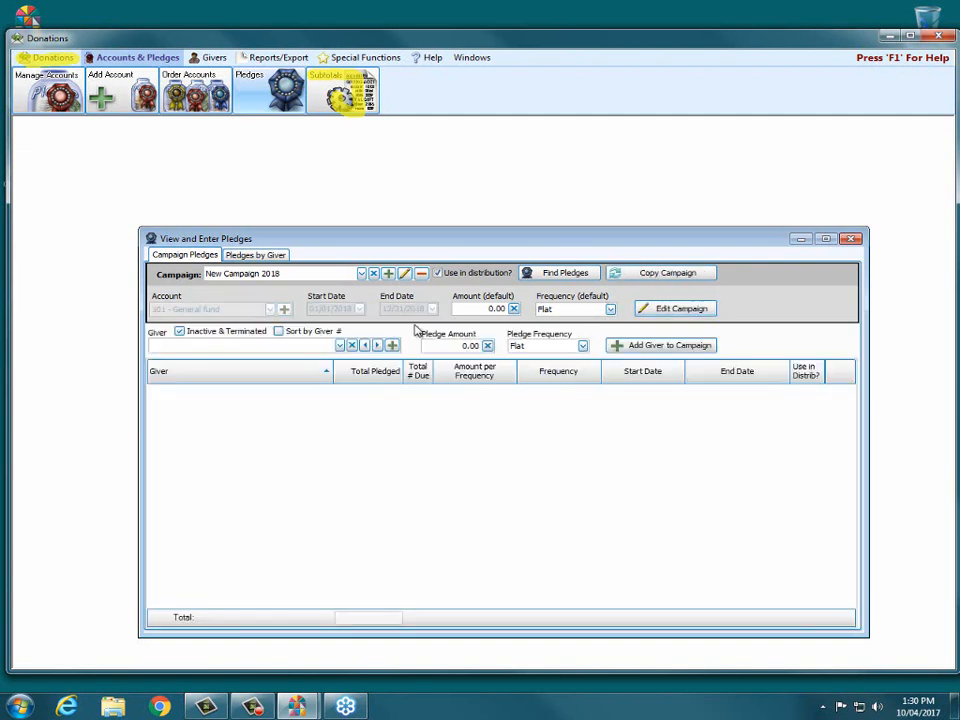
Add the first individual giver listed to the campaign with a pledge amount of 56.00 and a Monthly frequency.
click(340, 345)
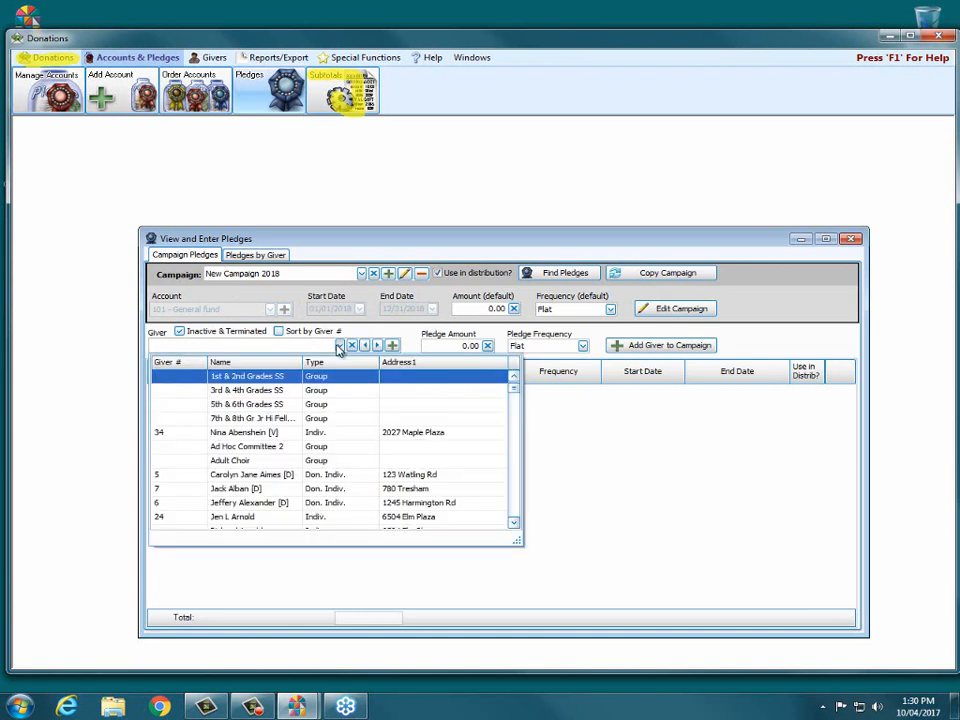
click(241, 435)
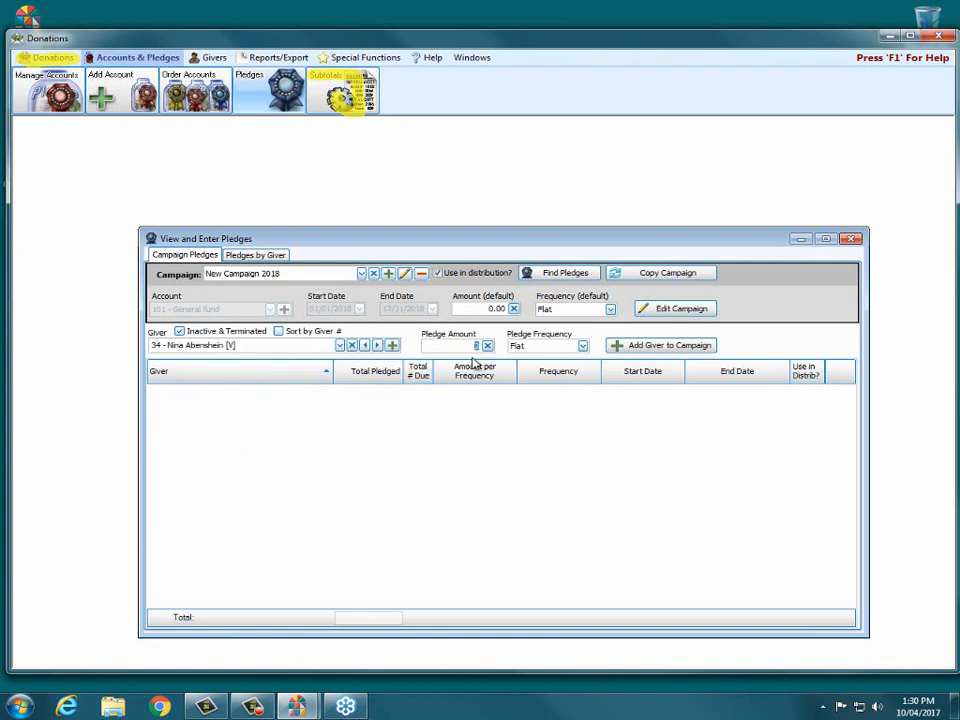
text(56)
click(582, 346)
click(553, 402)
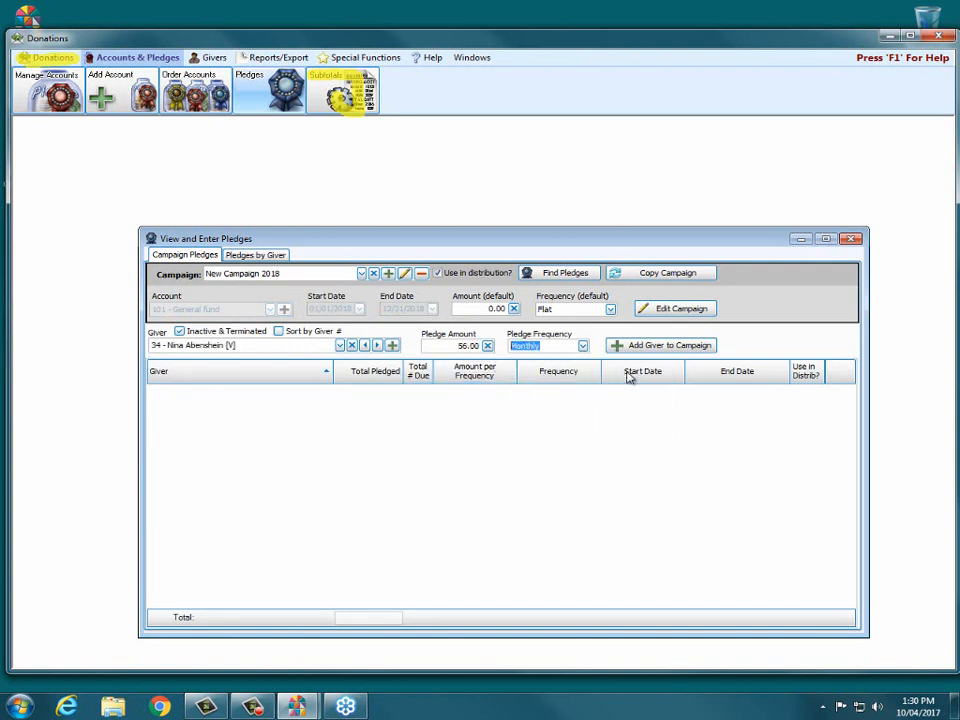
click(643, 349)
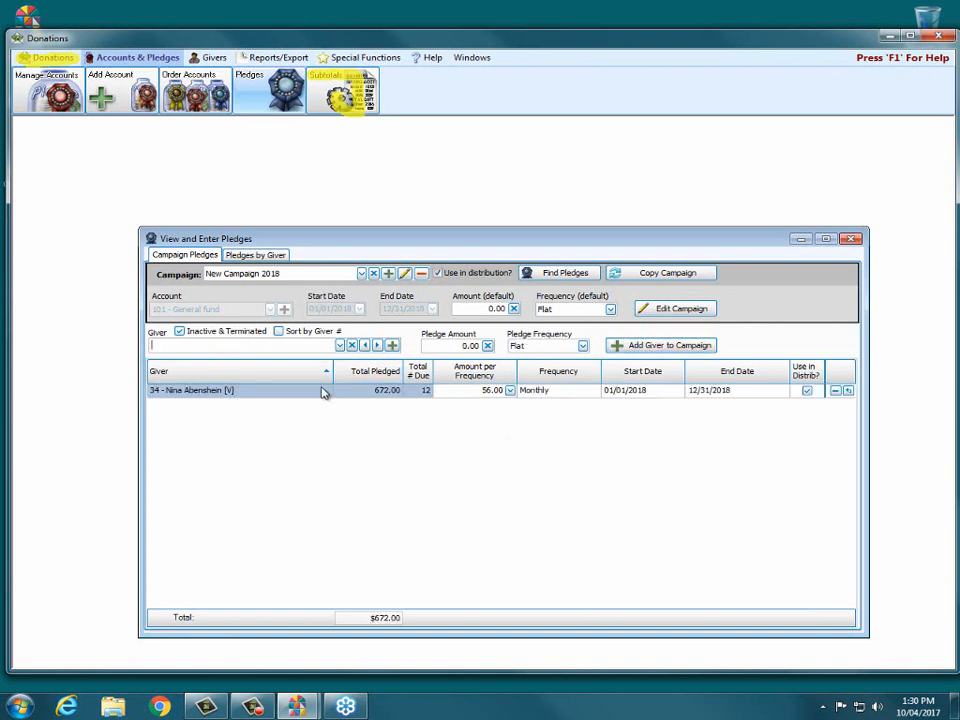
click(386, 395)
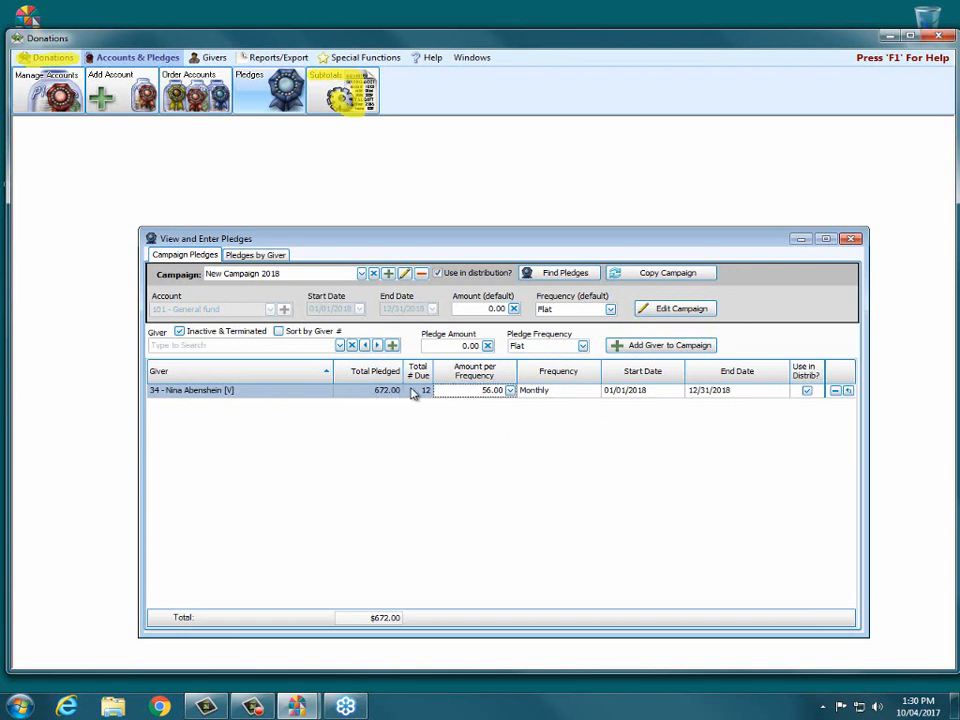
mouse_move(411, 394)
click(340, 345)
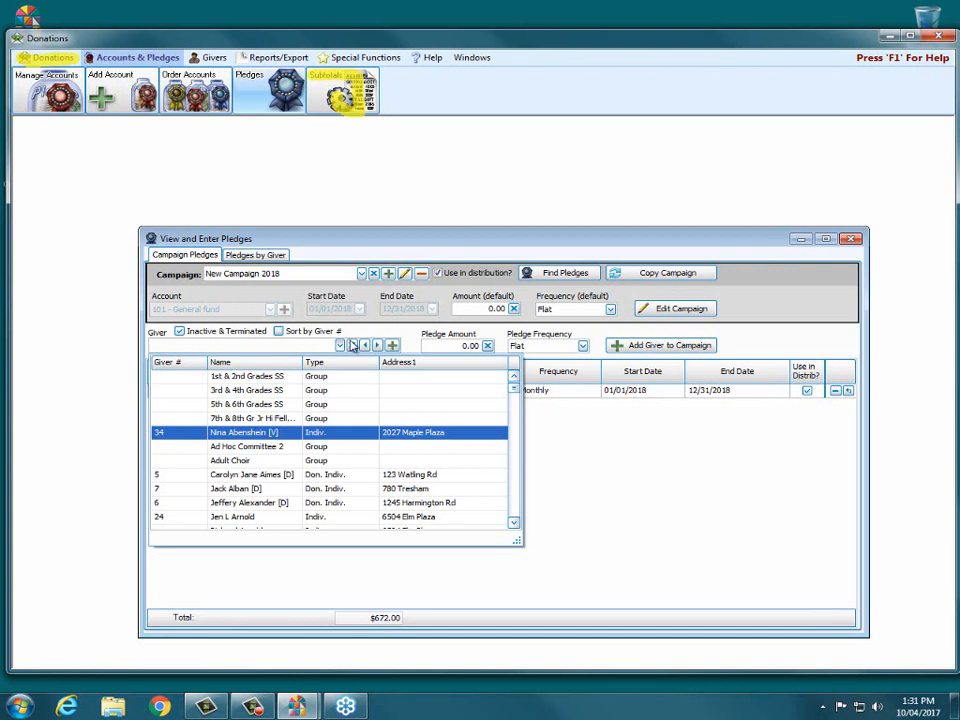
click(341, 345)
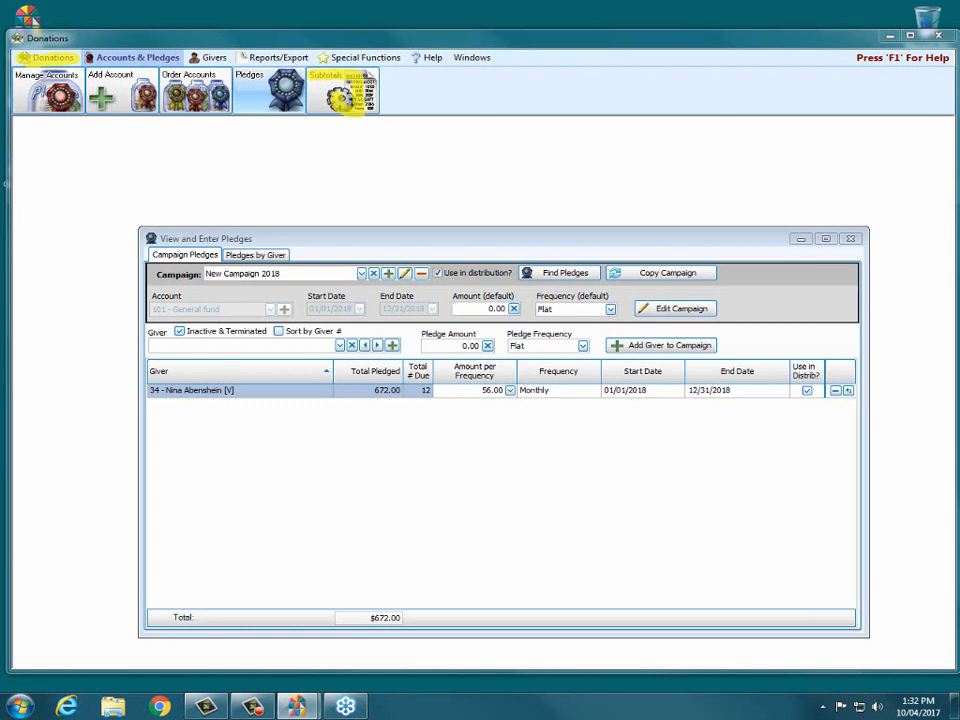
click(867, 307)
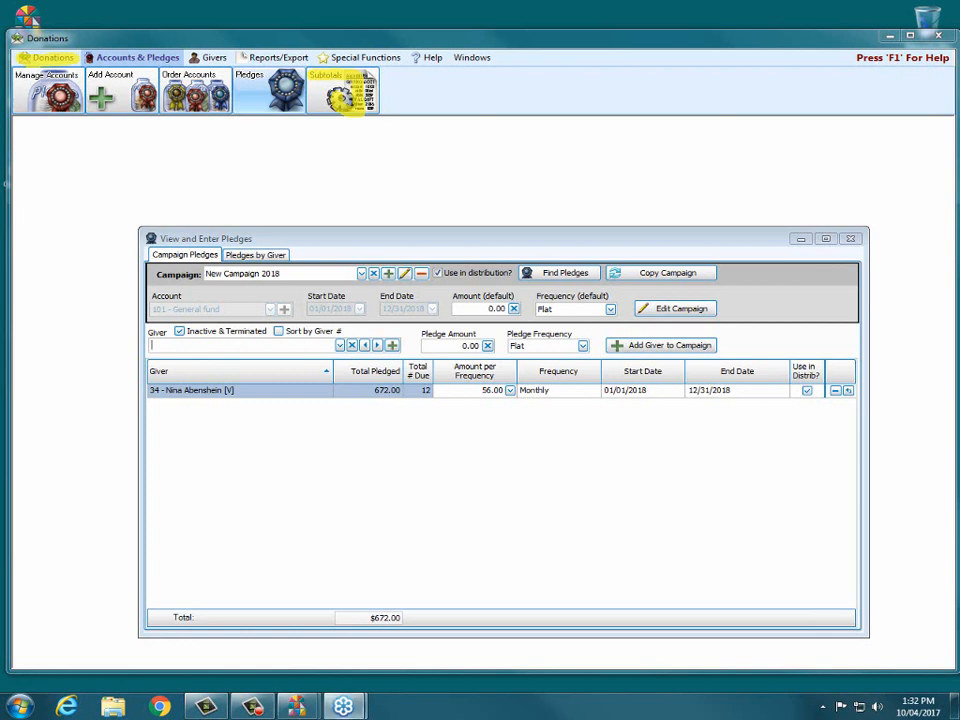